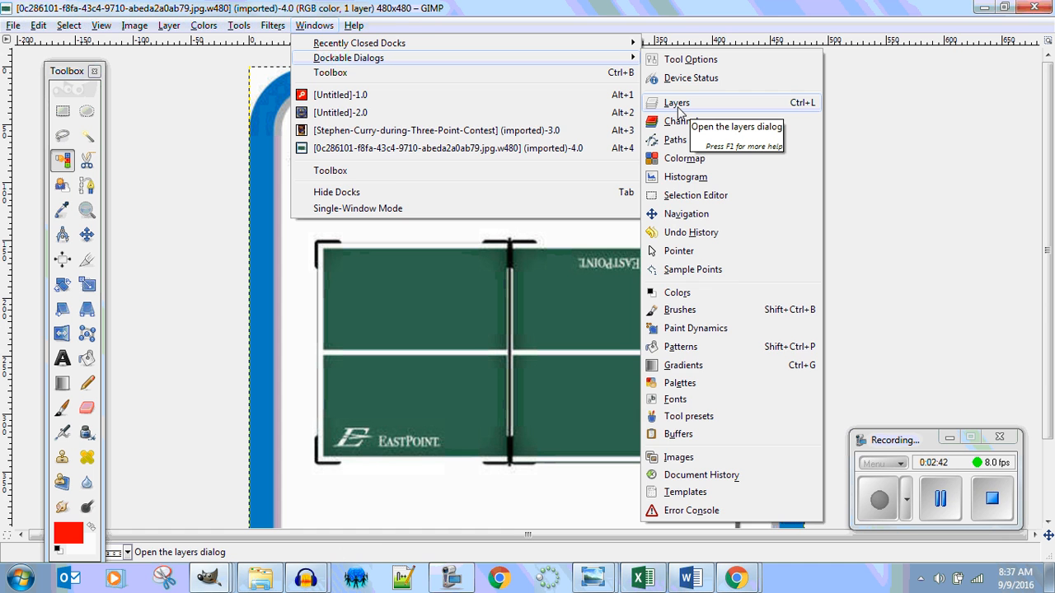
left_click(679, 104)
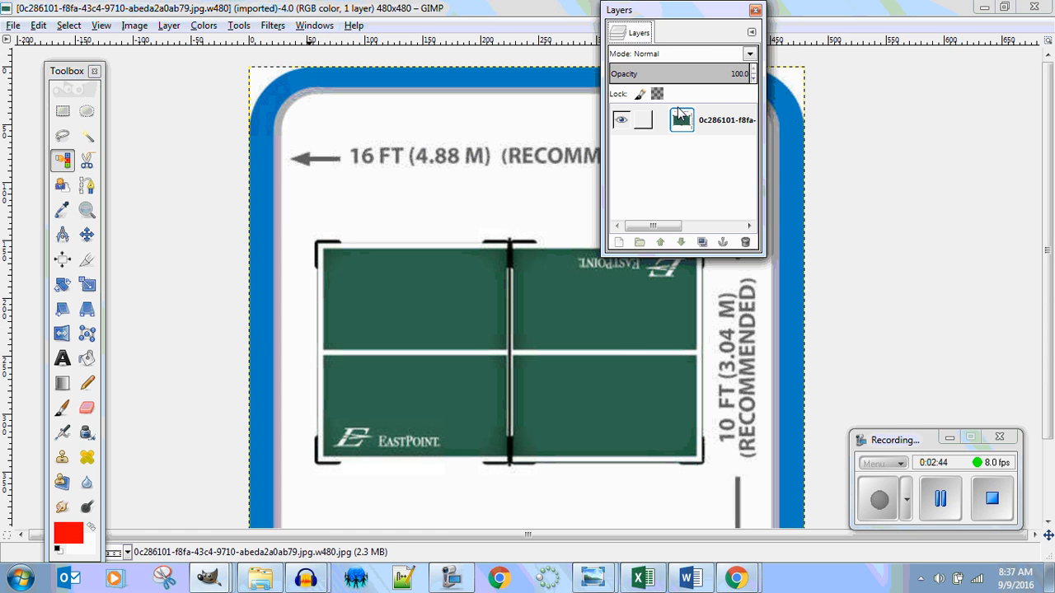
left_click(755, 10)
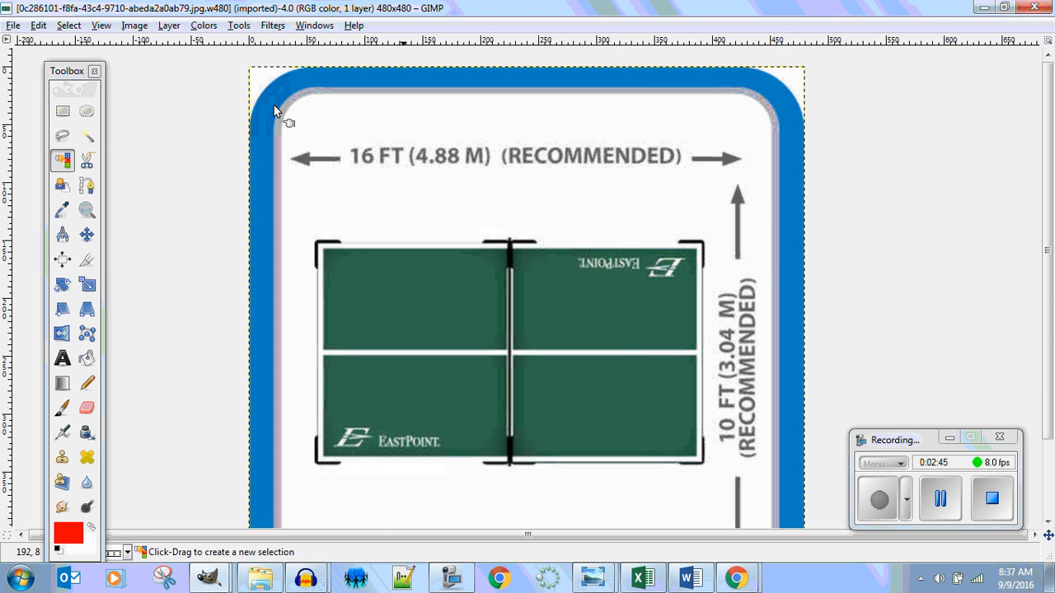
left_click(94, 71)
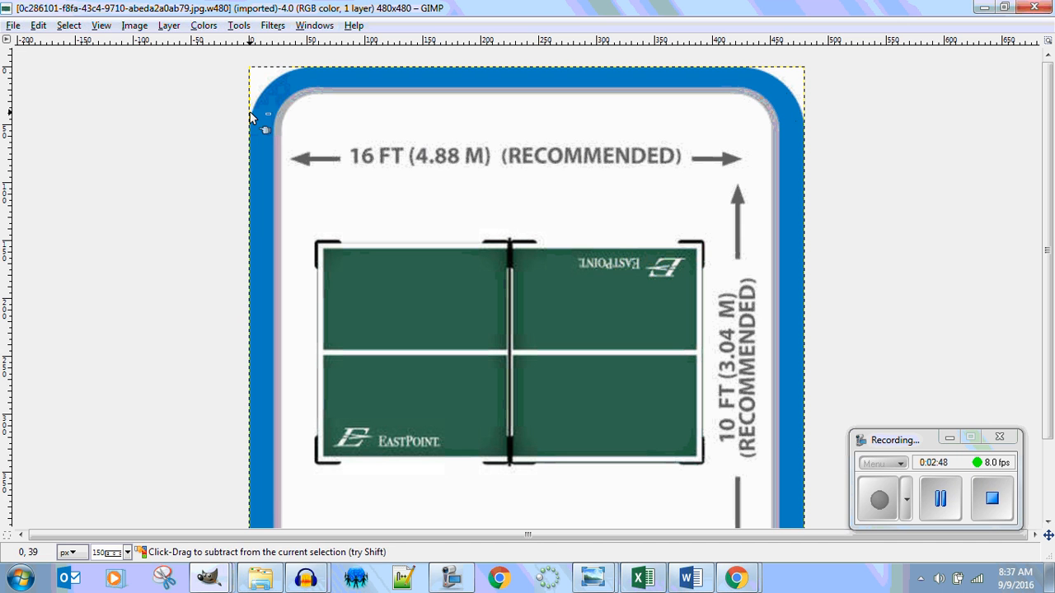
- Bring back the Toolbox and the Layers dialog and arrange them beside the image
key("ctrl+b")
left_click_drag(255, 9, 927, 98)
key("ctrl+l")
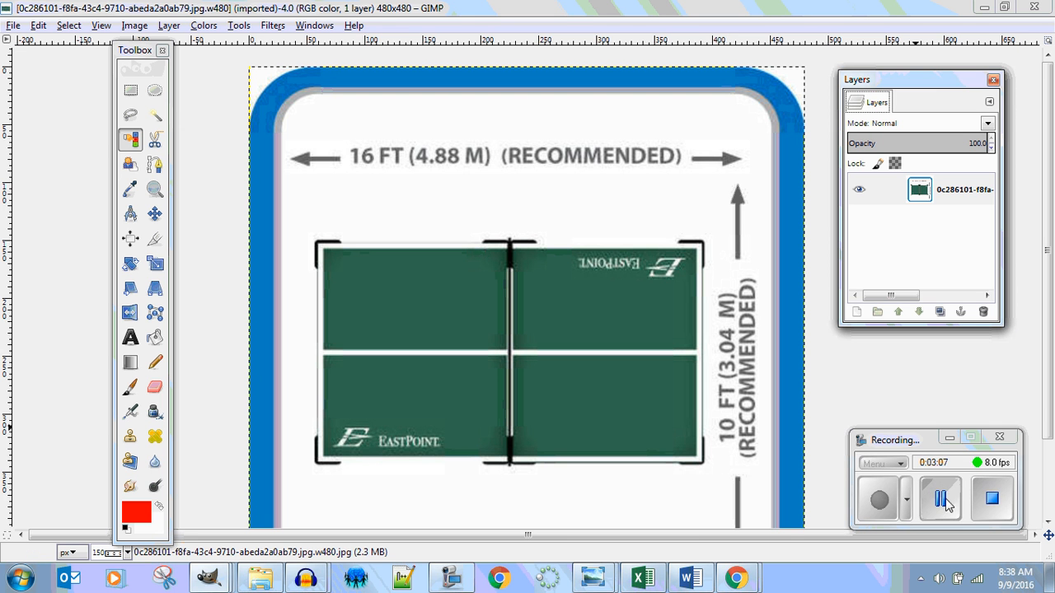
left_click(879, 503)
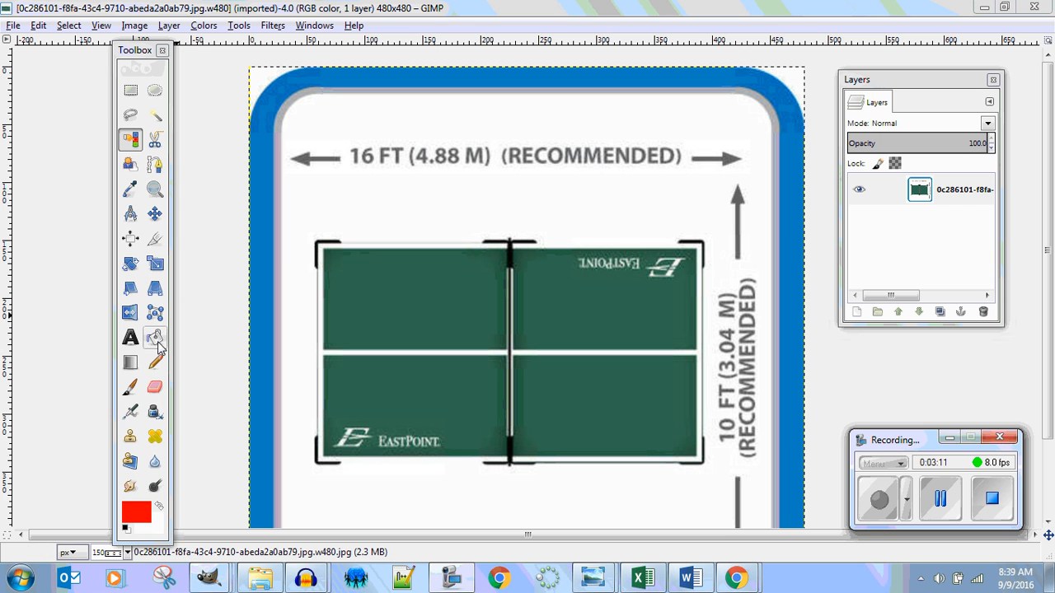
- Crop the image tightly around the green ping pong table, to about 339 × 198 px
left_click(154, 242)
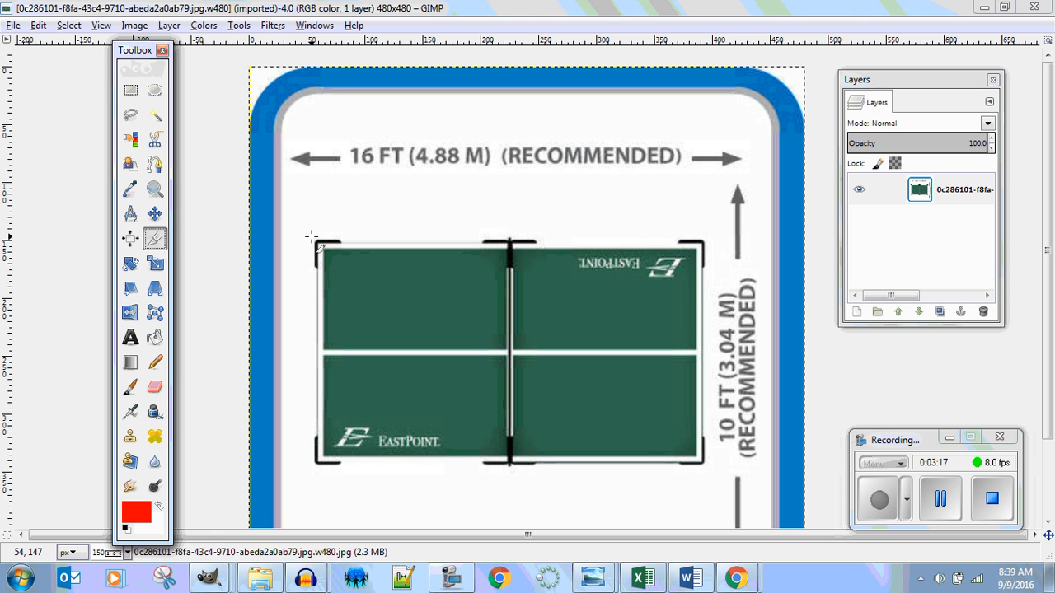
left_click_drag(311, 238, 703, 466)
left_click(517, 354)
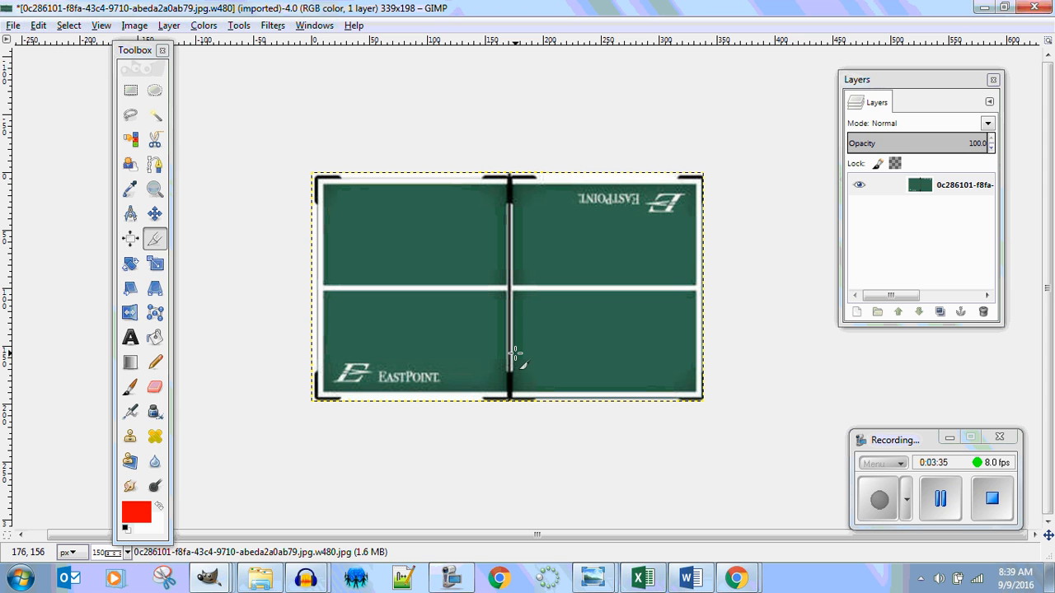
- Export the cropped image as pingpongtable.jpg into the Sound Decision 1.1.5 folder with the default JPEG settings
left_click(13, 27)
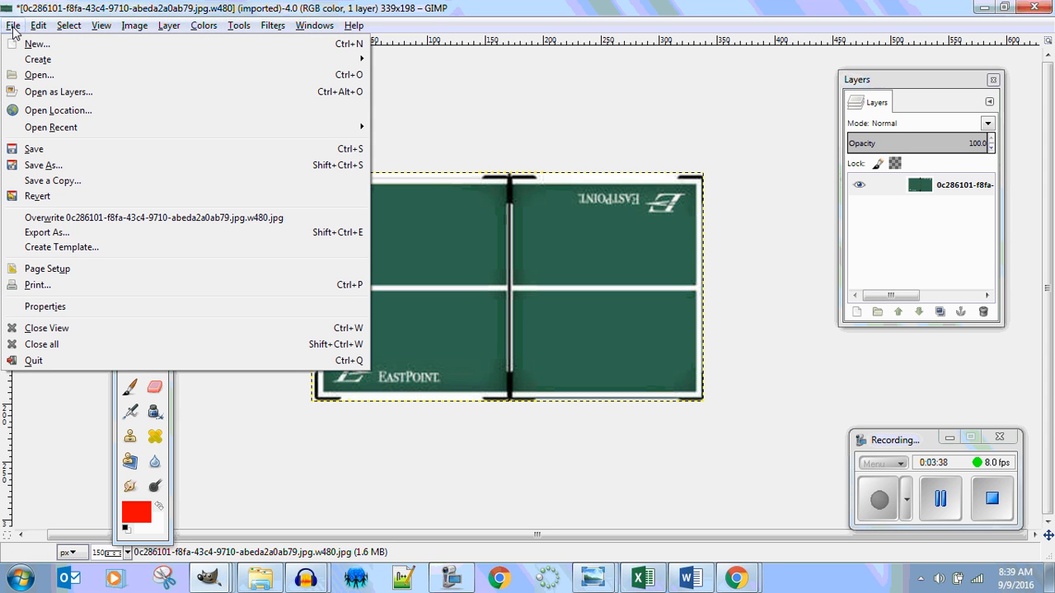
left_click(70, 239)
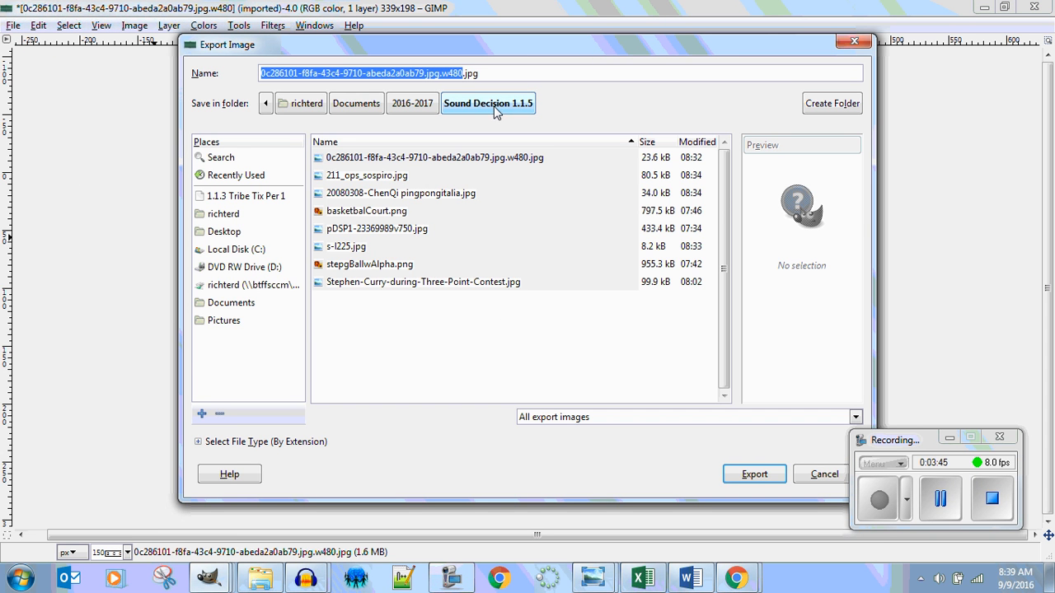
left_click(464, 72)
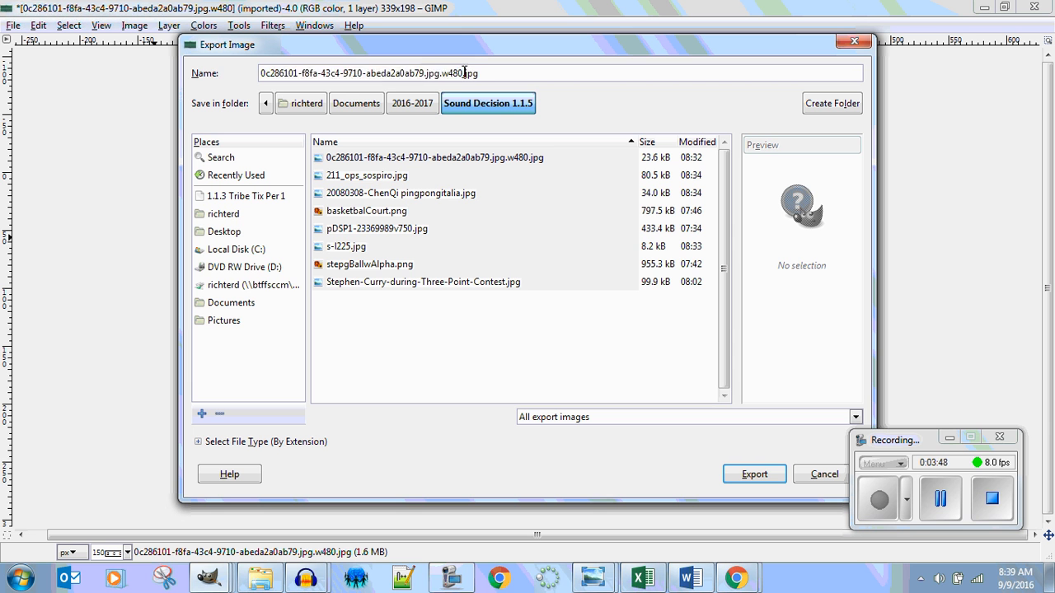
left_click_drag(464, 73, 217, 75)
type("pingpong")
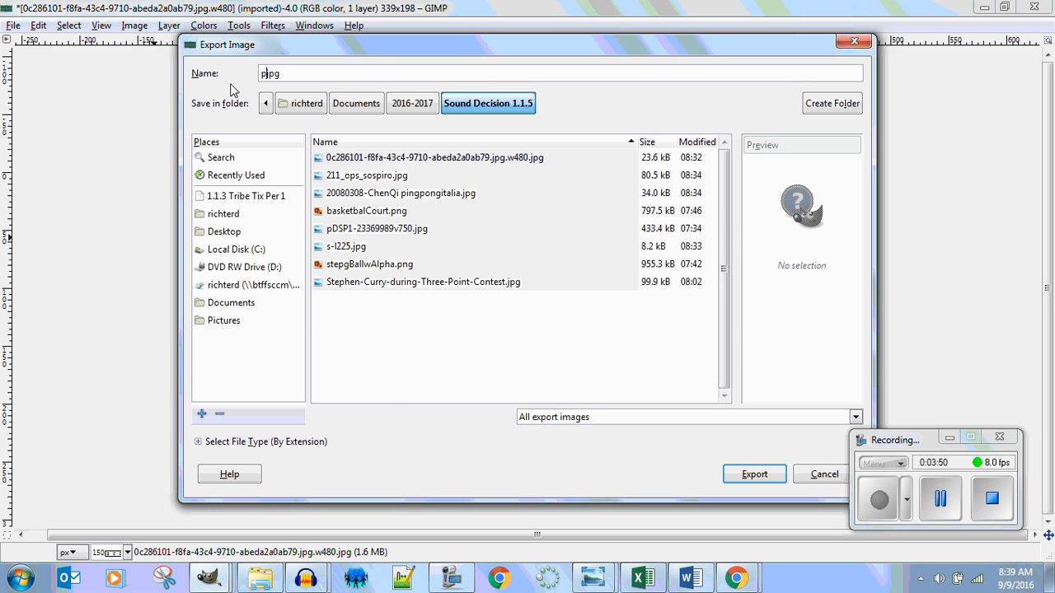
type("table.")
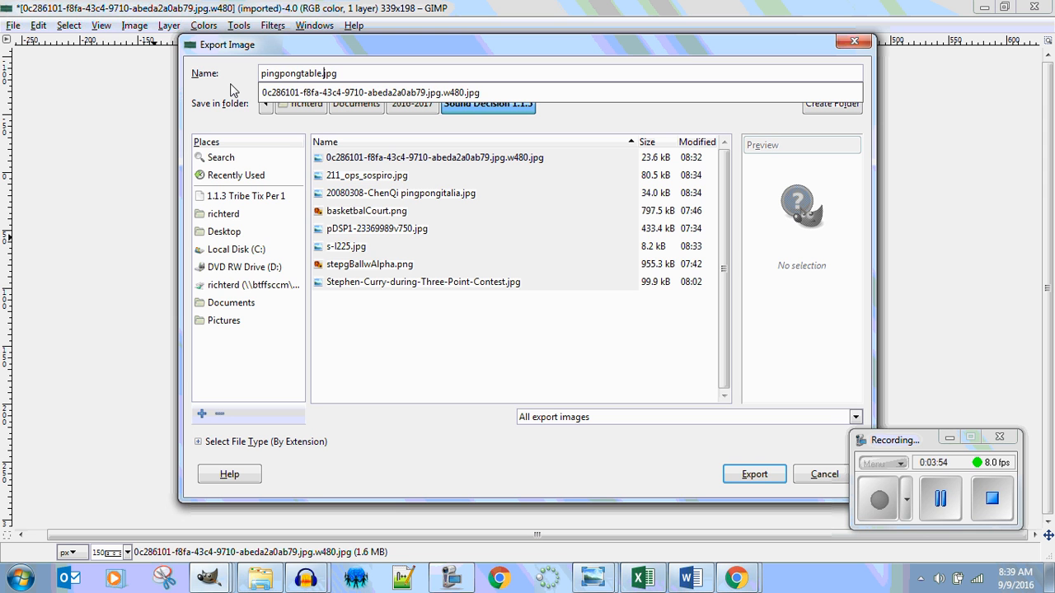
key("Return")
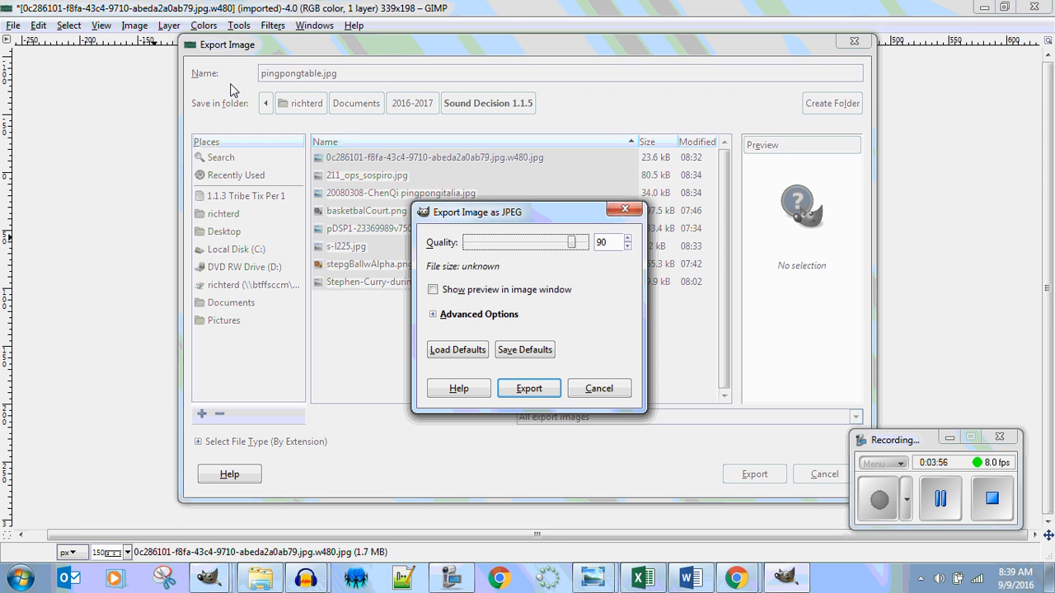
left_click(528, 392)
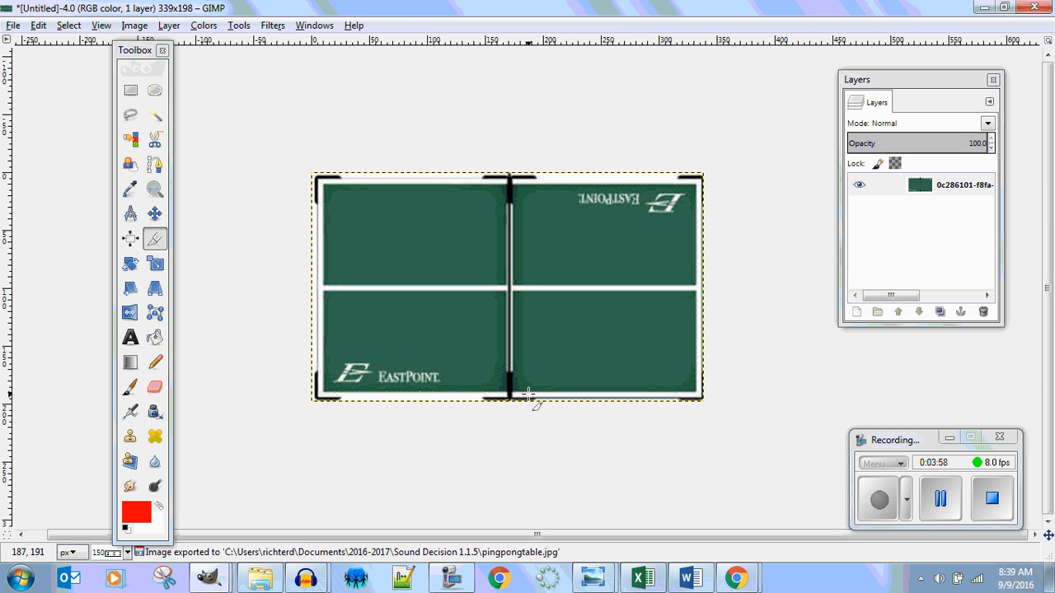
- Rotate the whole table image 90° counter-clockwise
mouse_move(238, 586)
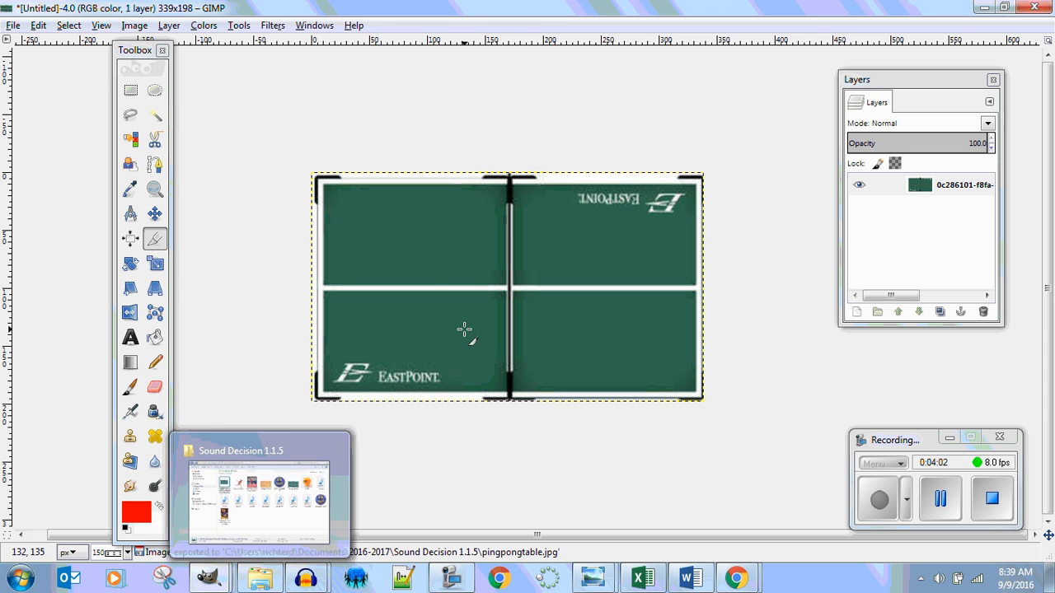
right_click(439, 265)
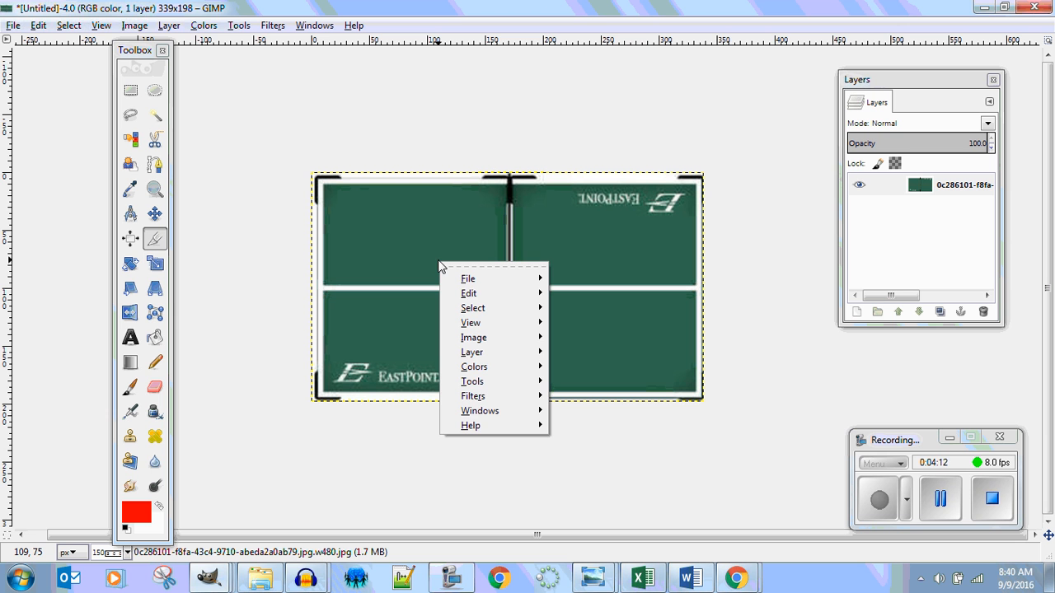
left_click(417, 240)
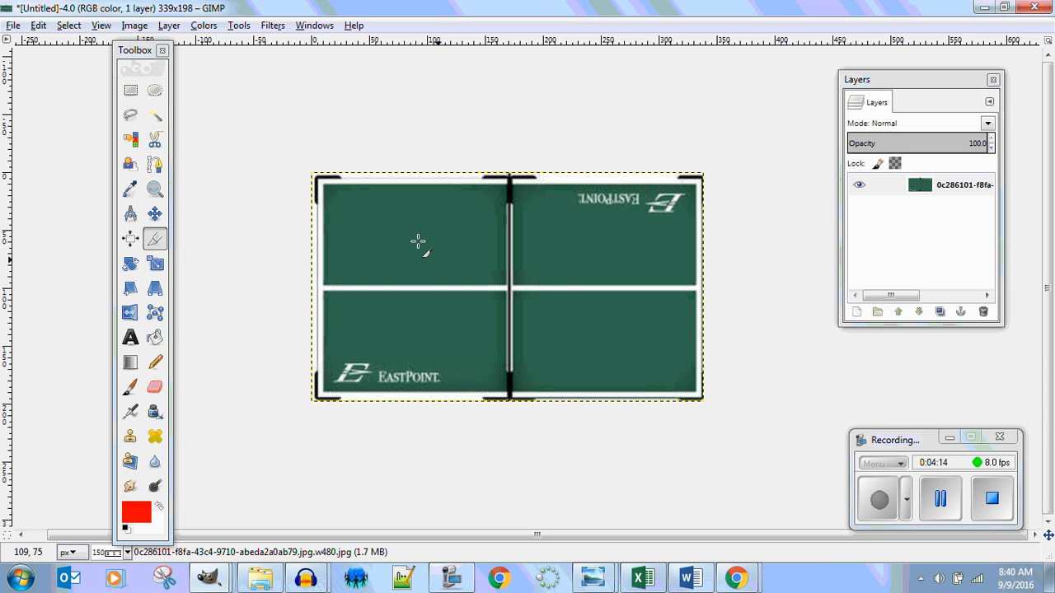
right_click(418, 241)
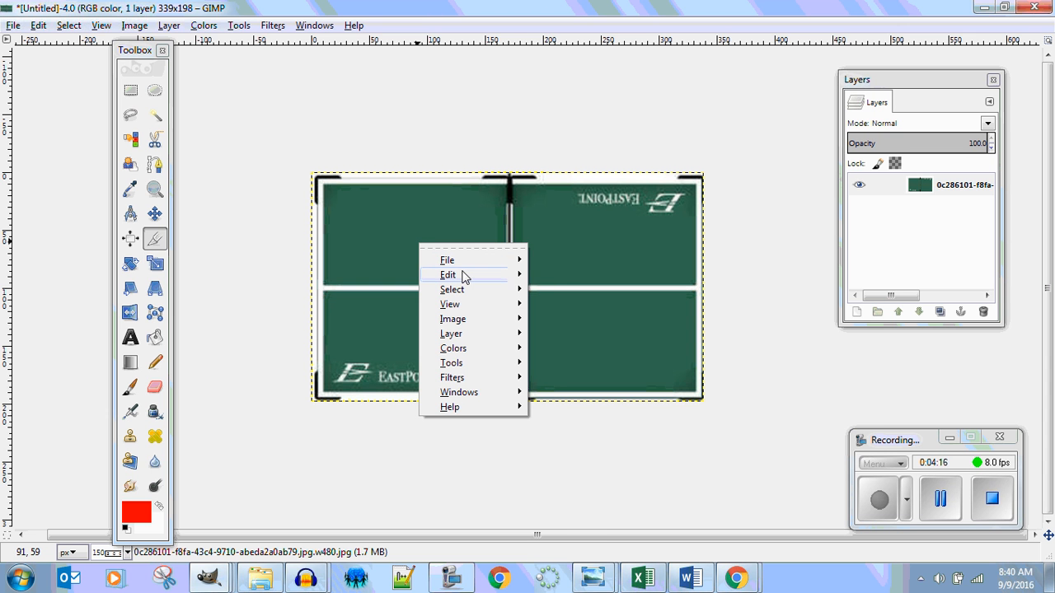
mouse_move(464, 277)
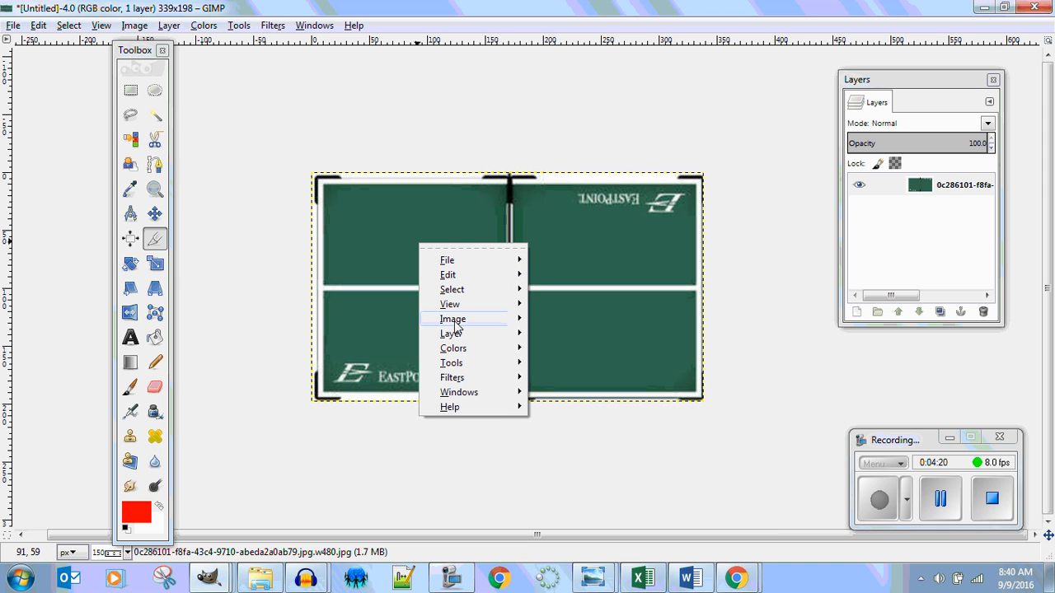
mouse_move(456, 326)
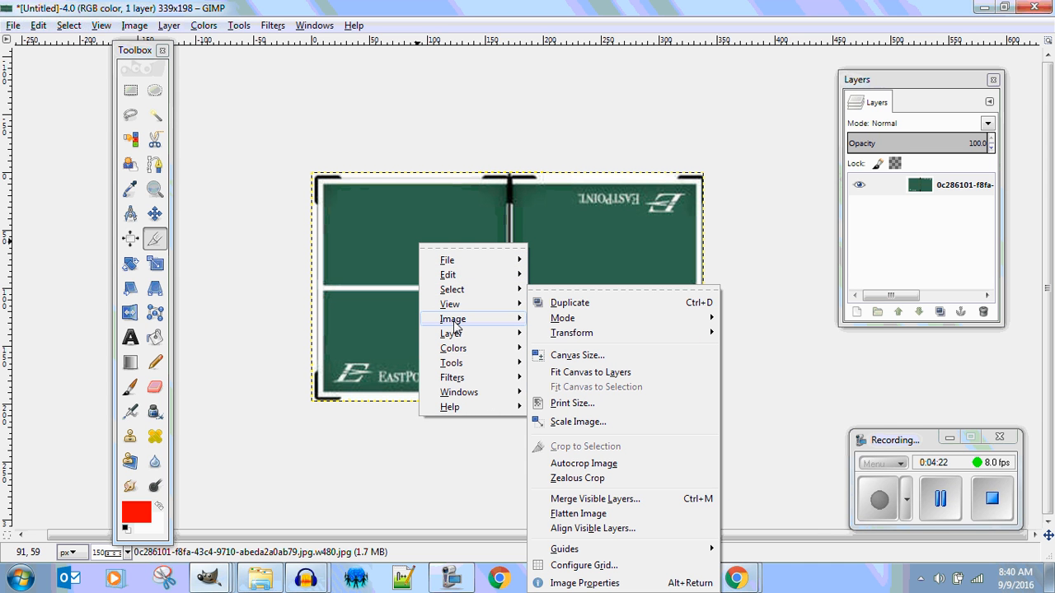
mouse_move(576, 336)
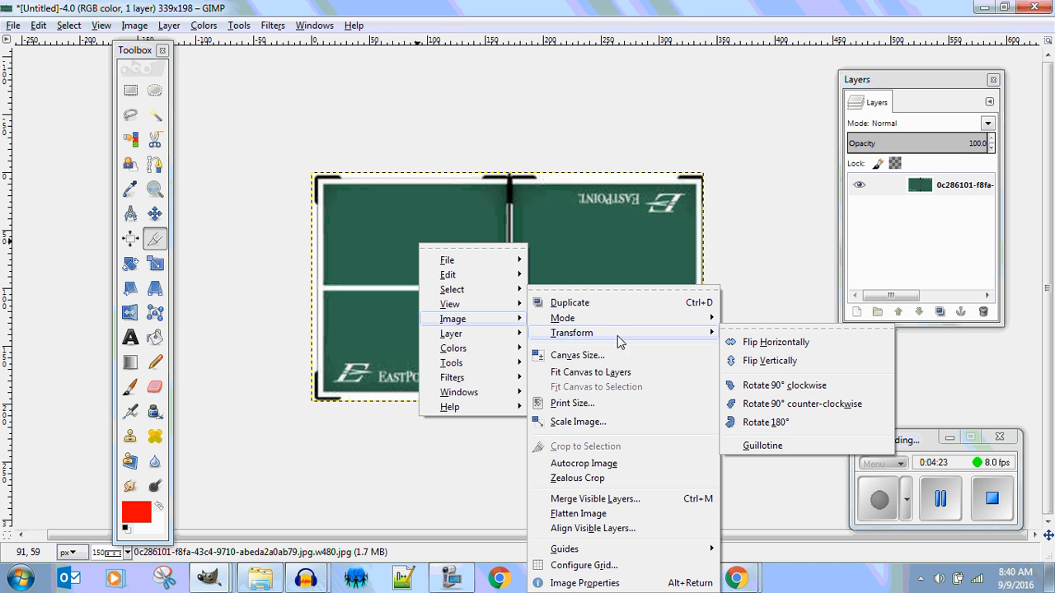
left_click(816, 404)
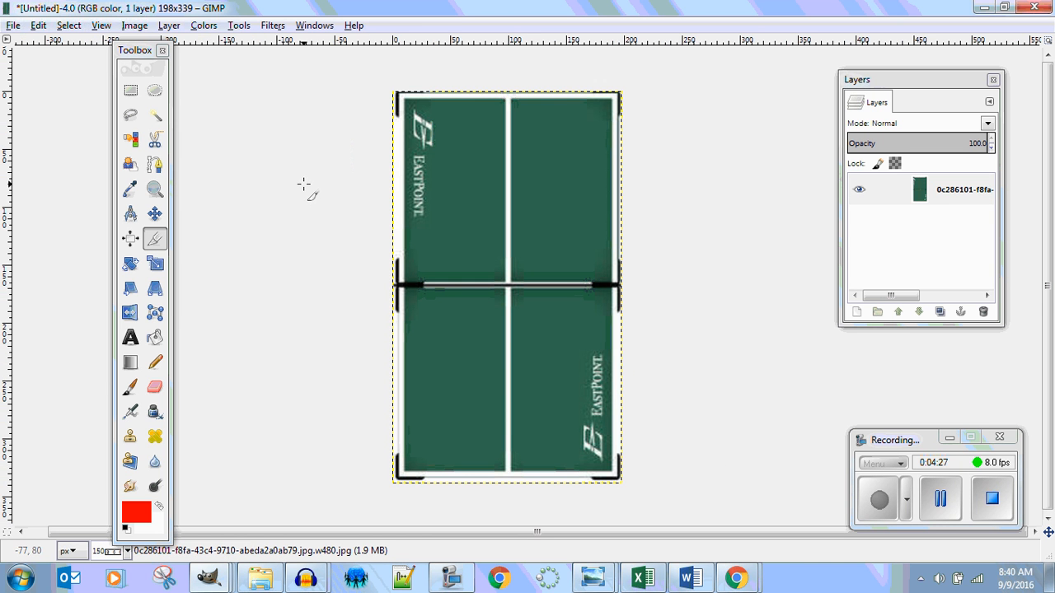
- Export the rotated image over the existing pingpongtable.jpg, replacing the file and keeping the JPEG settings
left_click(14, 27)
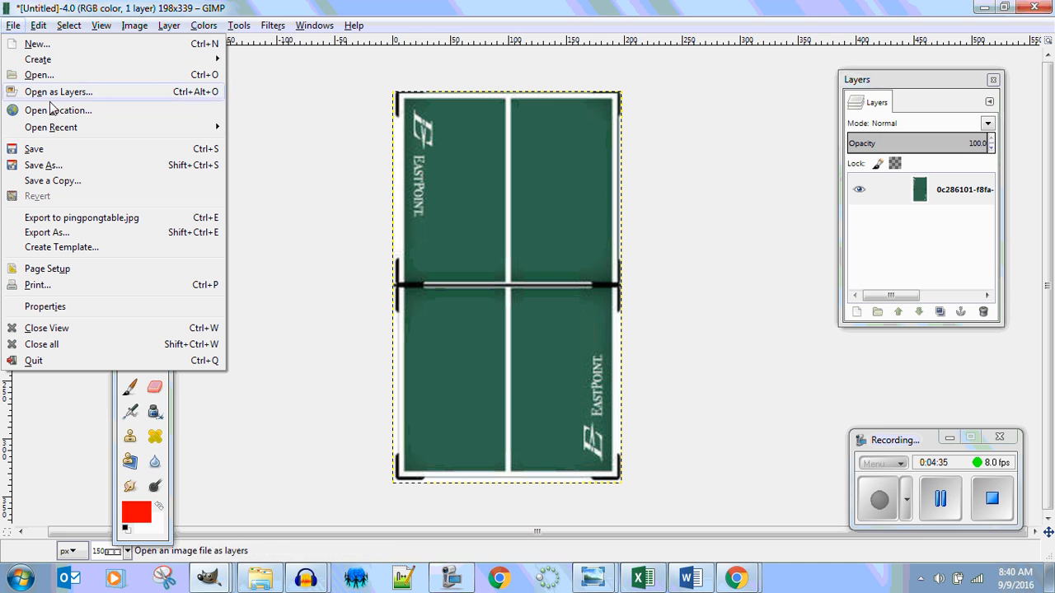
left_click(45, 231)
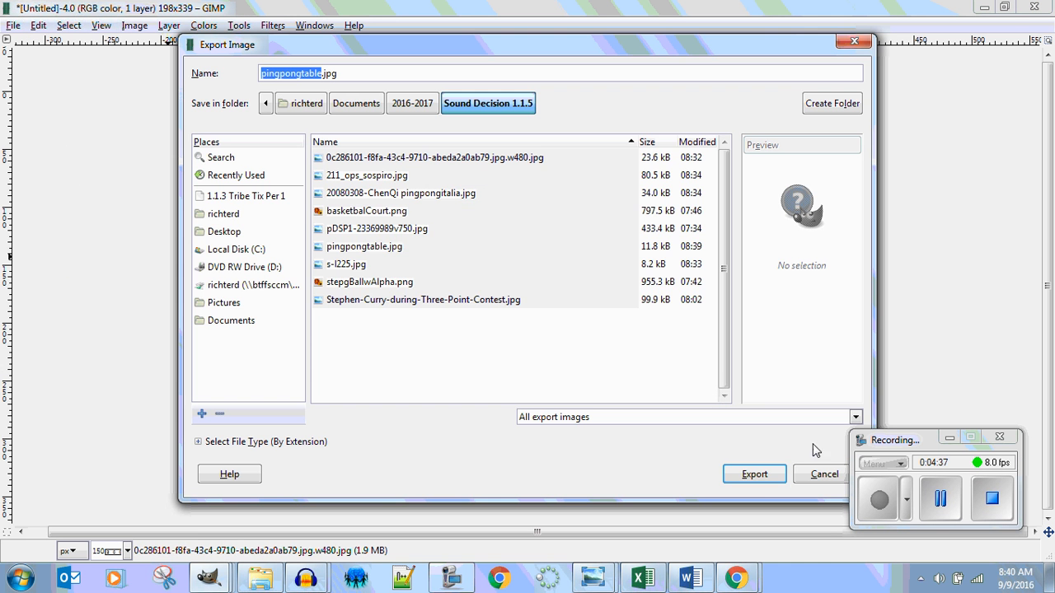
left_click(760, 478)
left_click(574, 339)
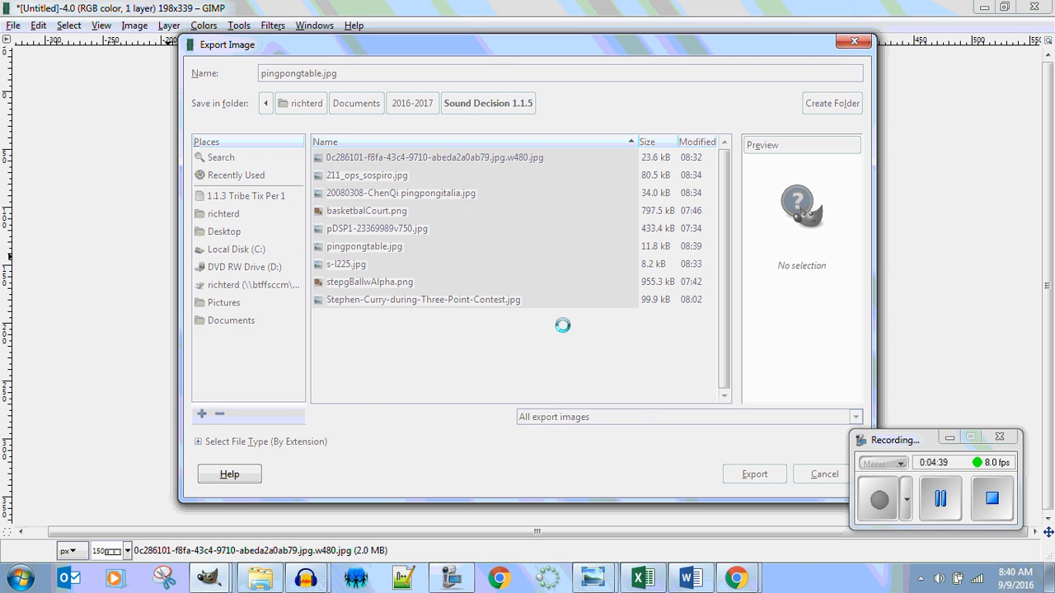
left_click(538, 390)
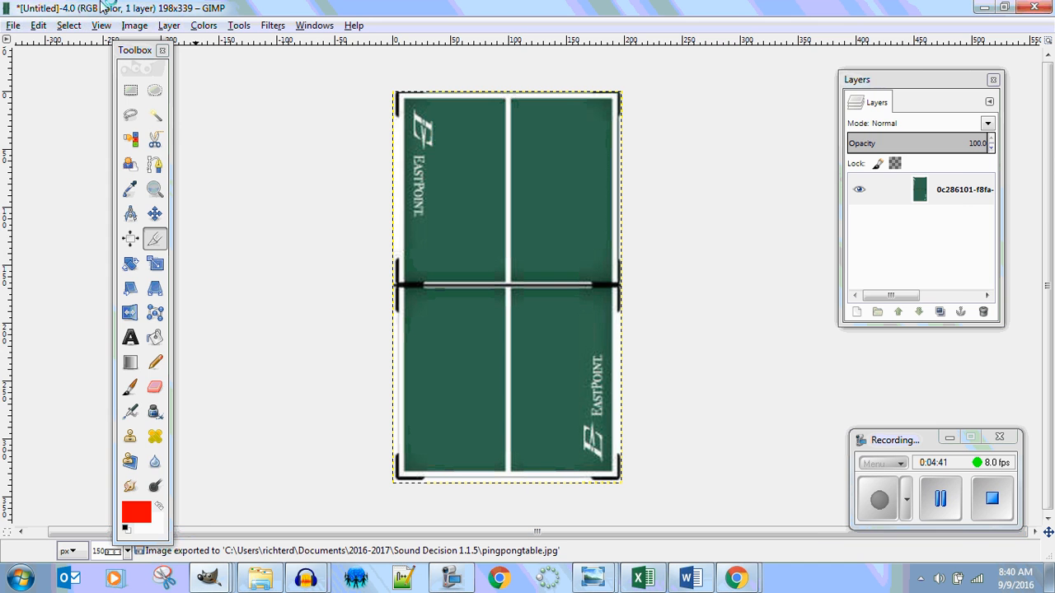
- Switch to MIT App Inventor and upload pingpongtable.jpg as the background image of the cnvTable canvas
left_click(980, 6)
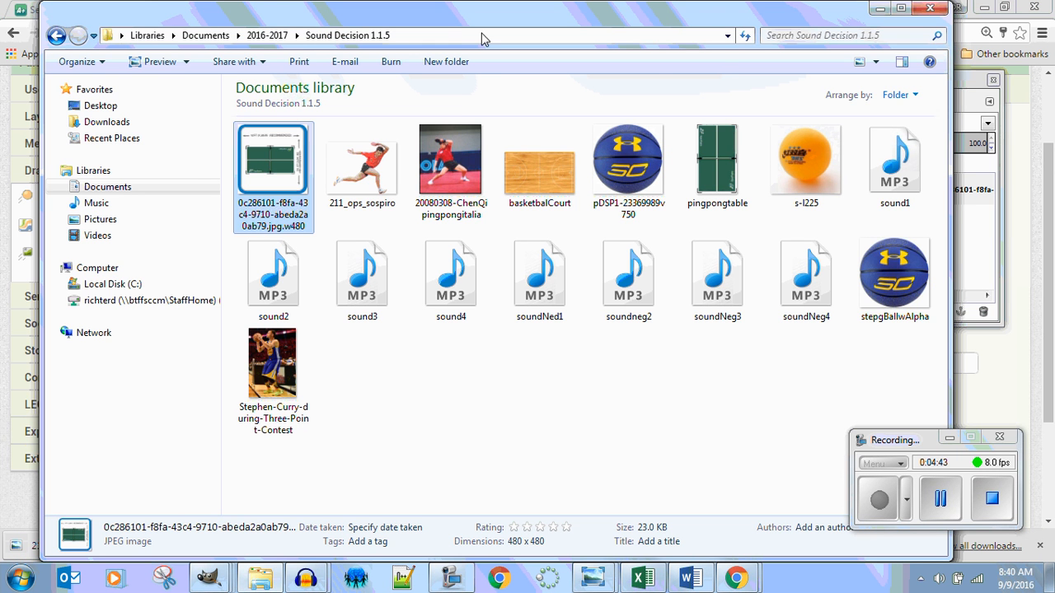
left_click(880, 7)
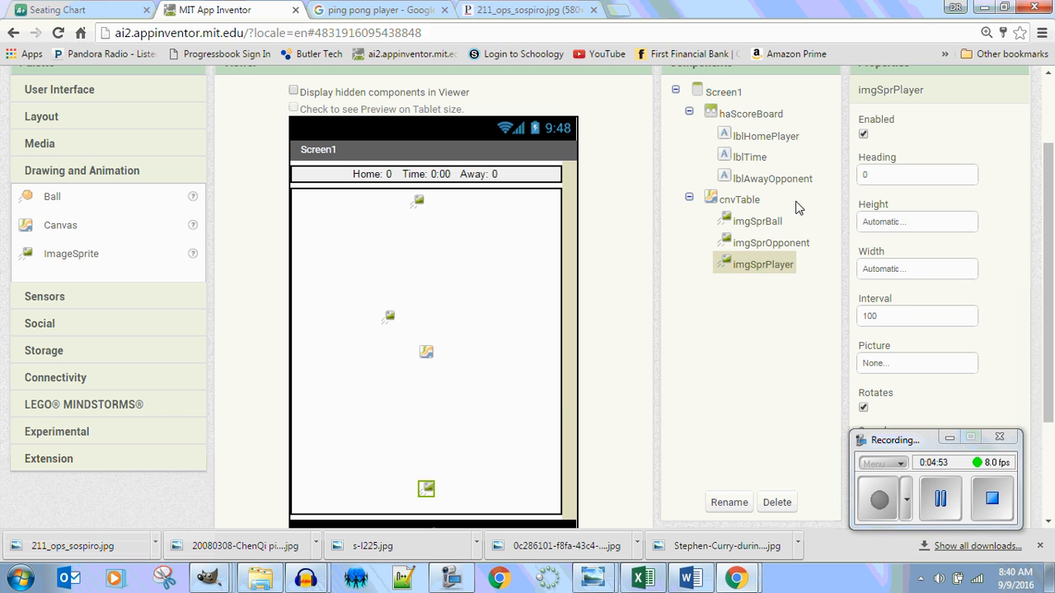
left_click(744, 202)
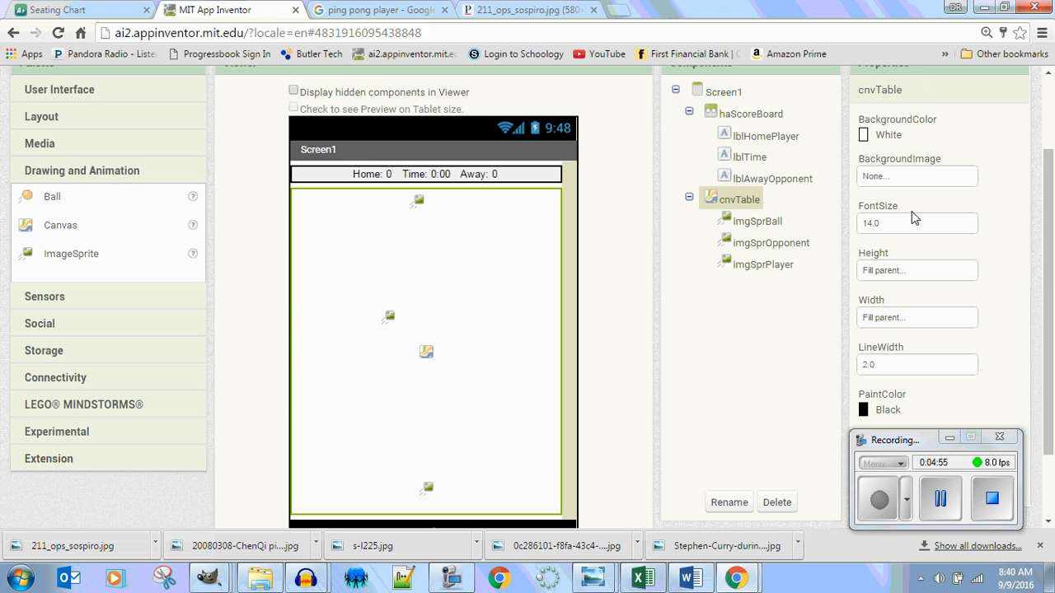
left_click(902, 178)
left_click(901, 318)
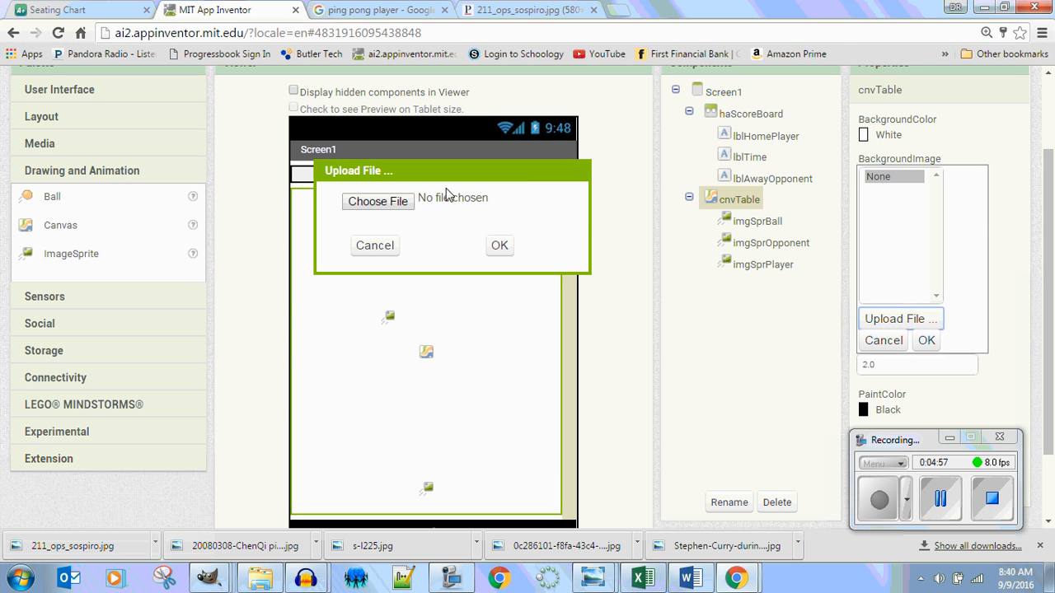
left_click(377, 201)
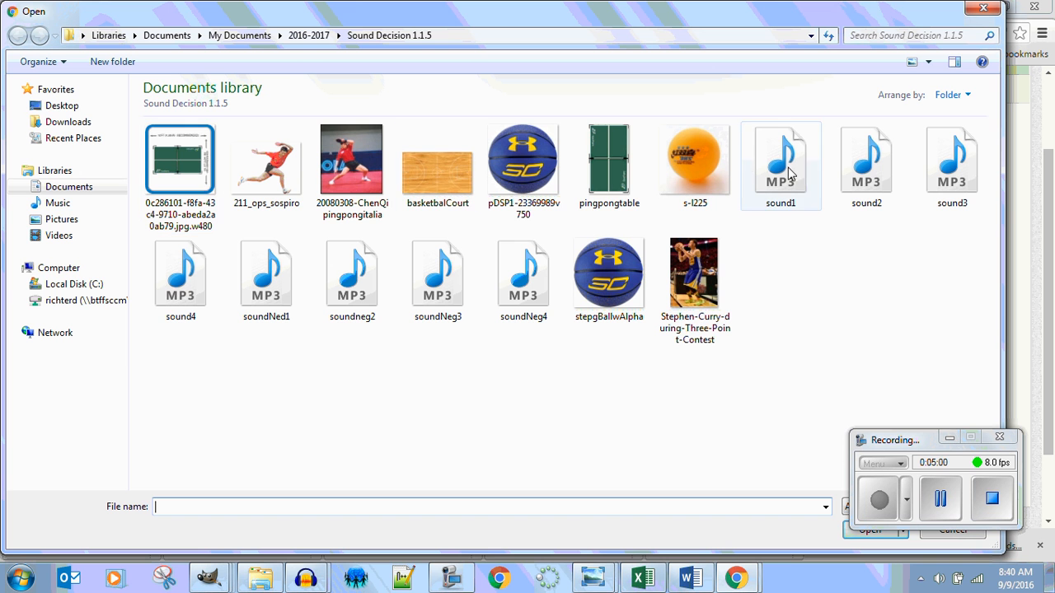
left_click(609, 161)
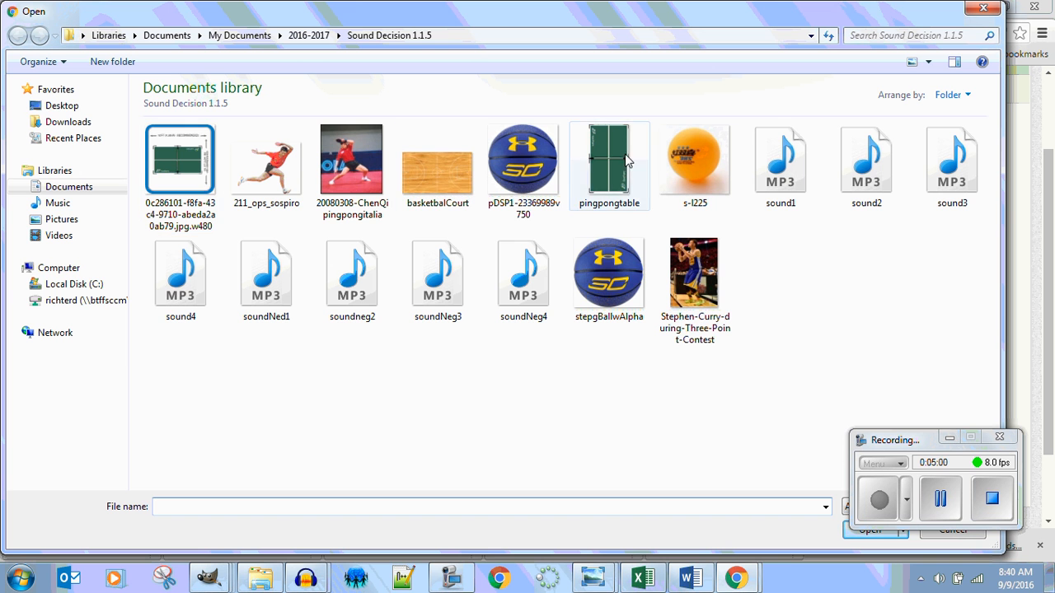
left_click(847, 532)
left_click(501, 249)
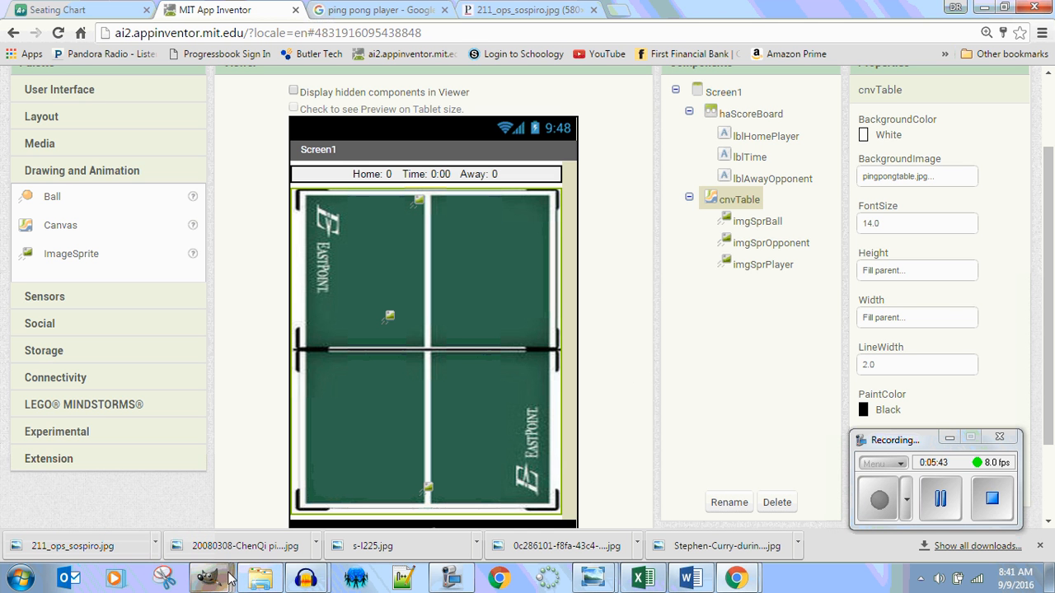
- Switch to the ping pong table image in GIMP and undo its rotation and crop
mouse_move(208, 590)
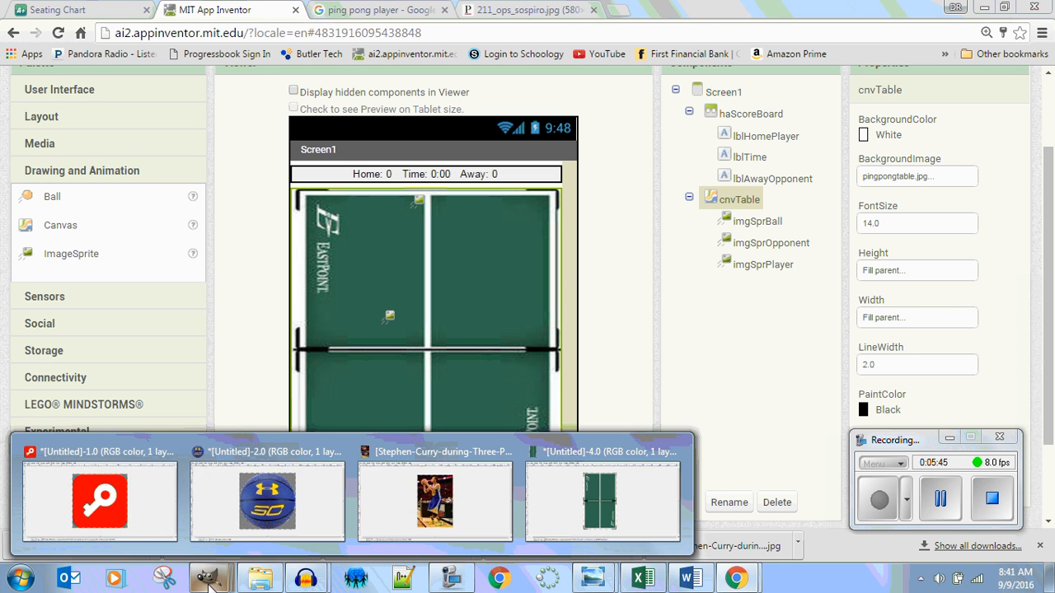
left_click(648, 501)
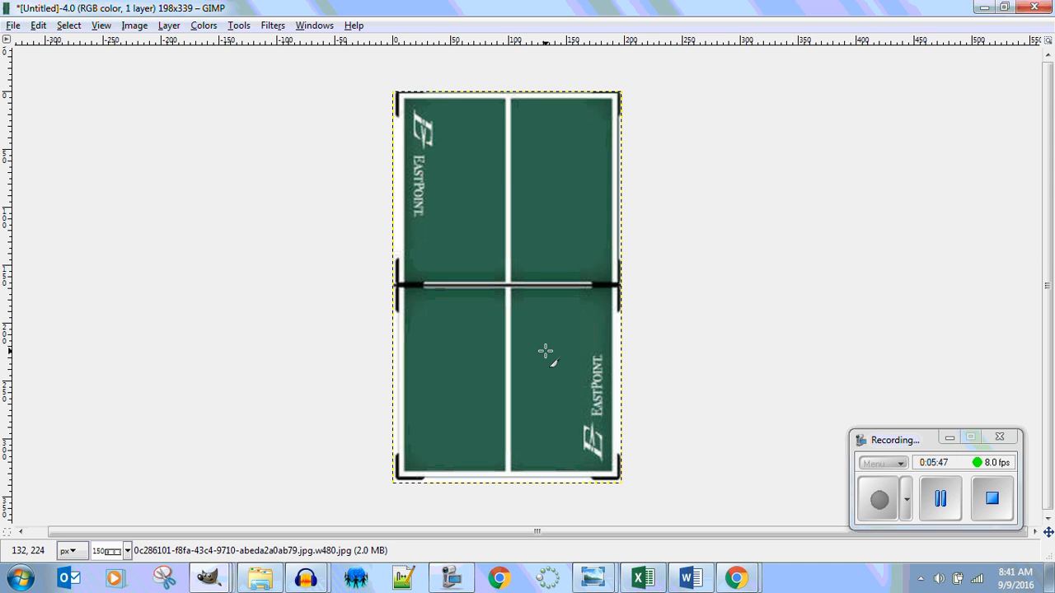
key("ctrl+z")
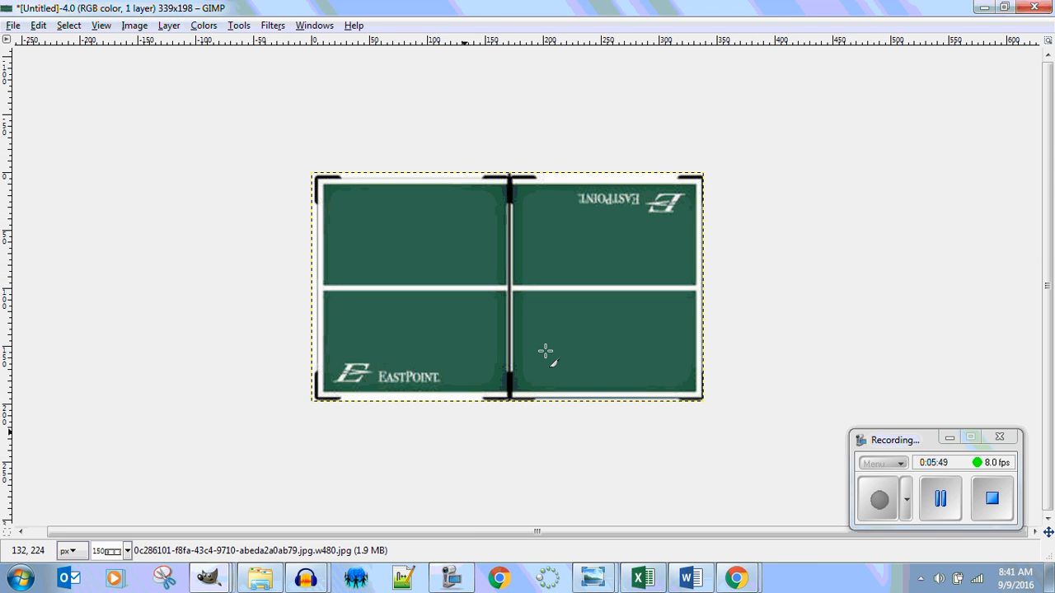
key("ctrl+z")
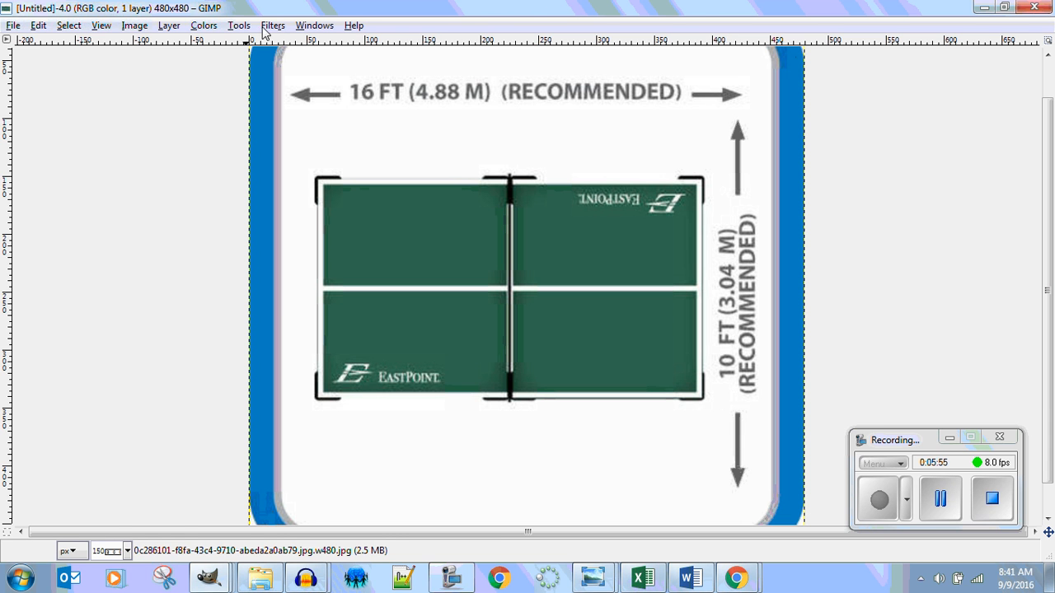
- Crop the image to about 364 × 231 px around the table, leaving a white margin on every side
key("ctrl+b")
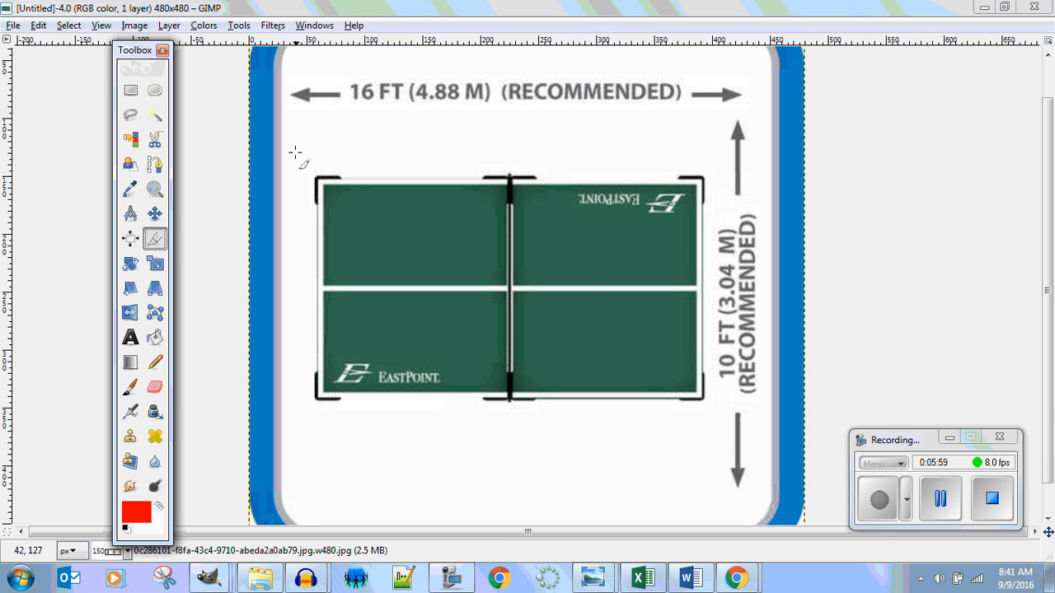
key("ctrl+l")
left_click_drag(710, 185, 718, 418)
left_click(639, 325)
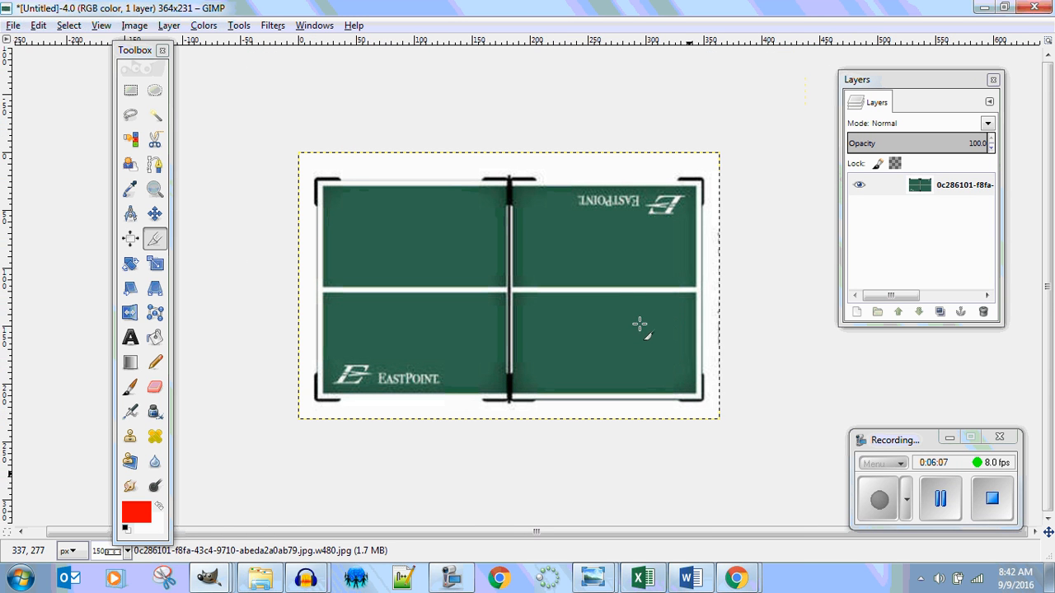
- Rotate the newly cropped table image 90° counter-clockwise
right_click(507, 227)
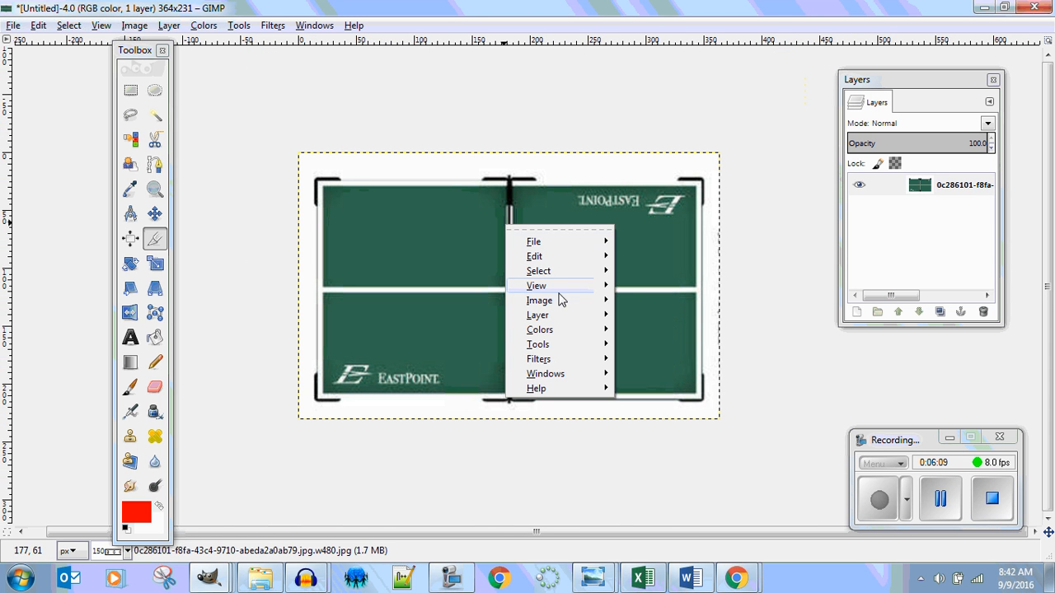
mouse_move(556, 300)
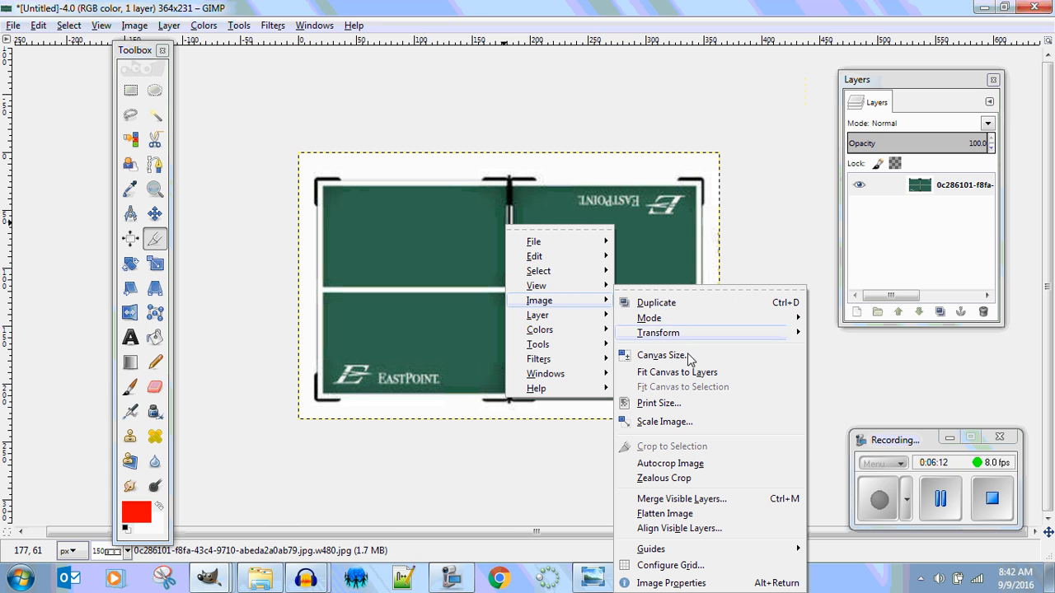
mouse_move(683, 341)
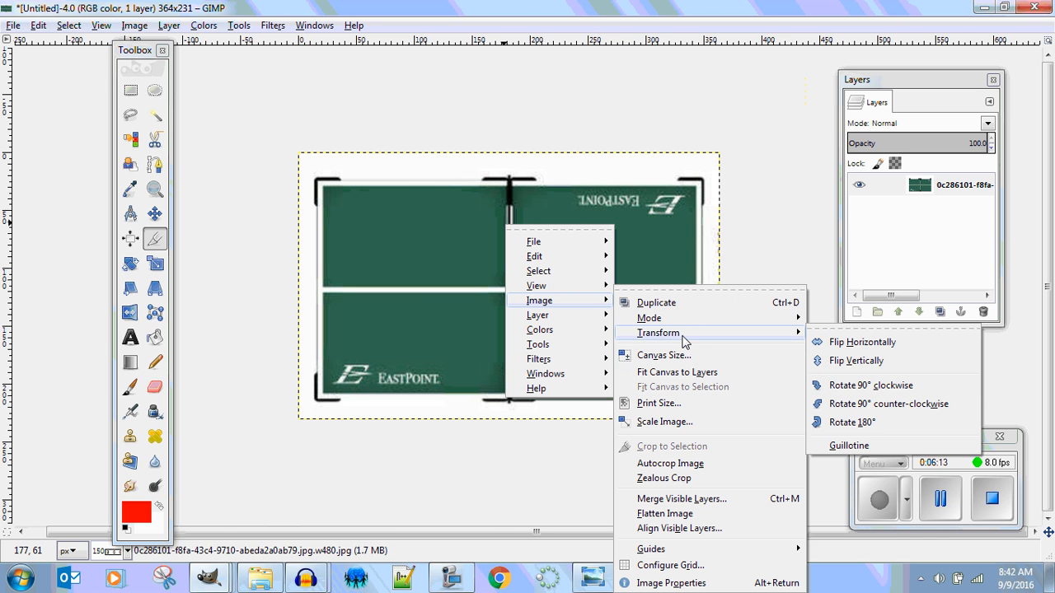
left_click(870, 404)
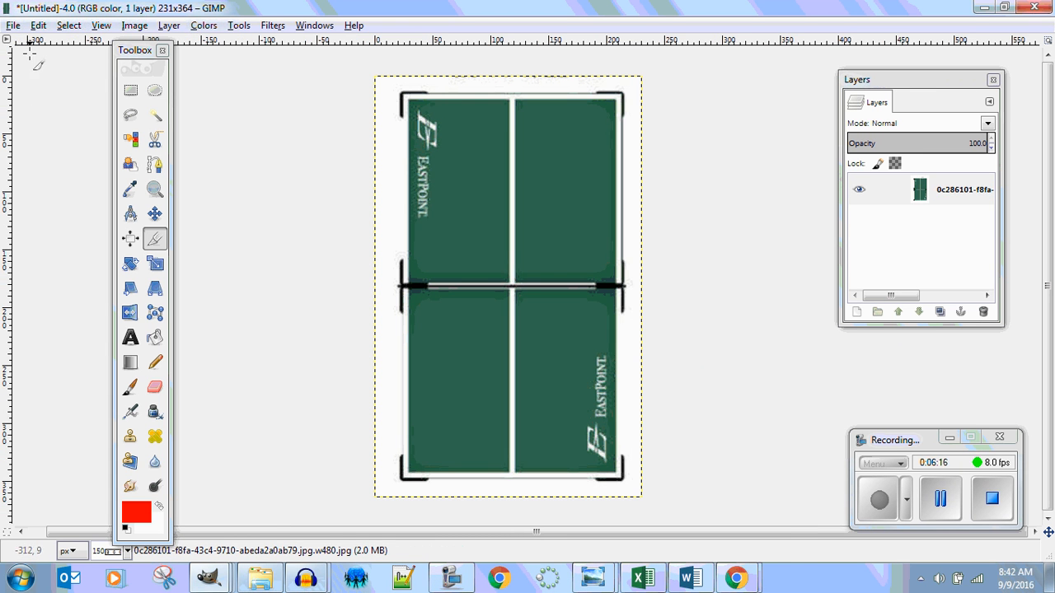
- Export the image over the existing pingpongtable.jpg in the Sound Decision 1.1.5 folder at JPEG quality 90
left_click(13, 25)
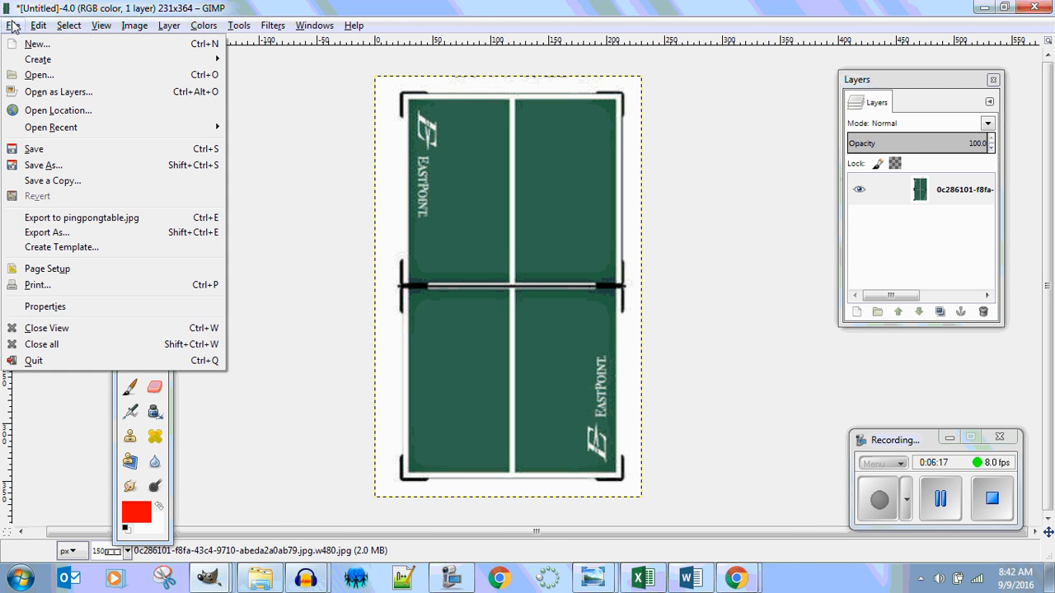
left_click(47, 232)
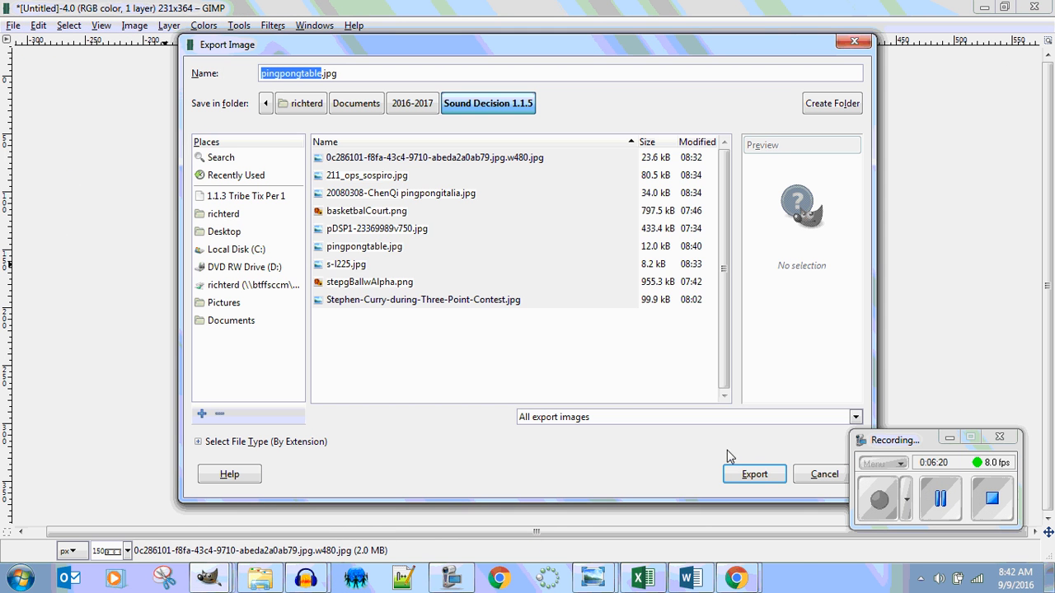
left_click(731, 473)
left_click(595, 338)
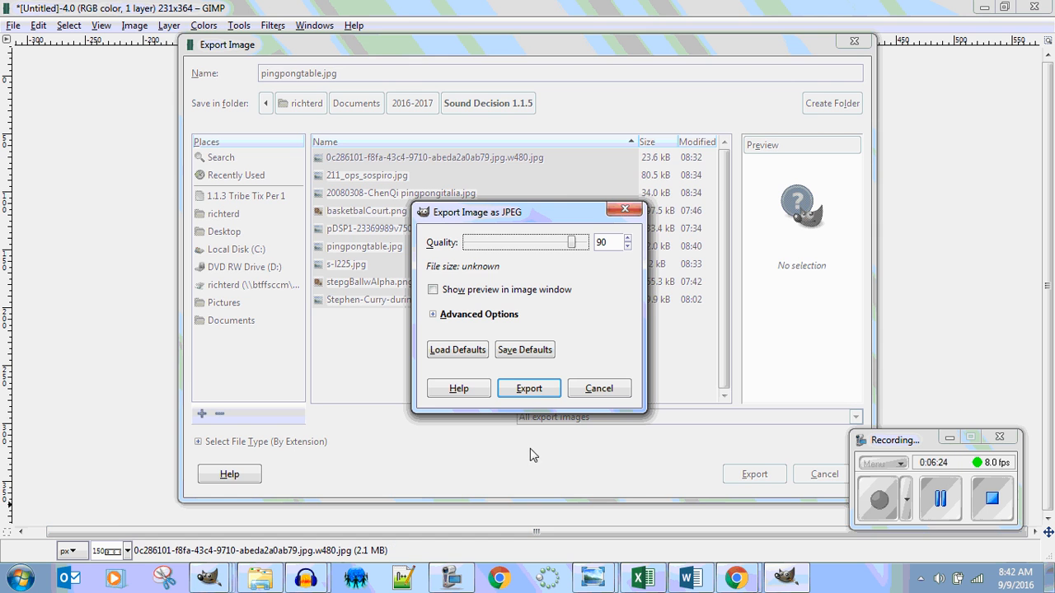
left_click(531, 391)
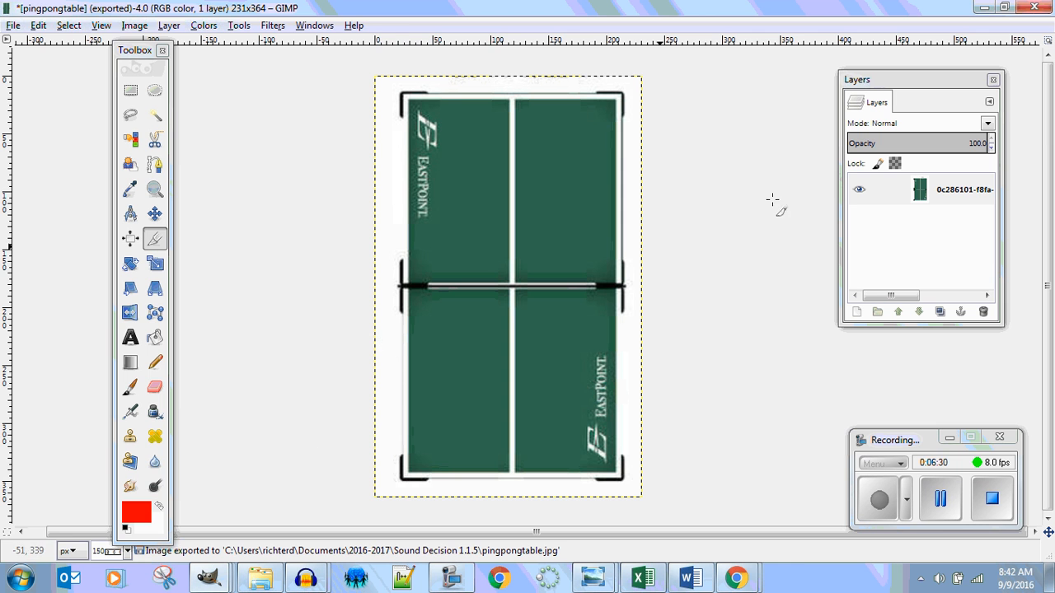
- Return to MIT App Inventor and delete the old pingpongtable.jpg from the project's media
left_click(983, 7)
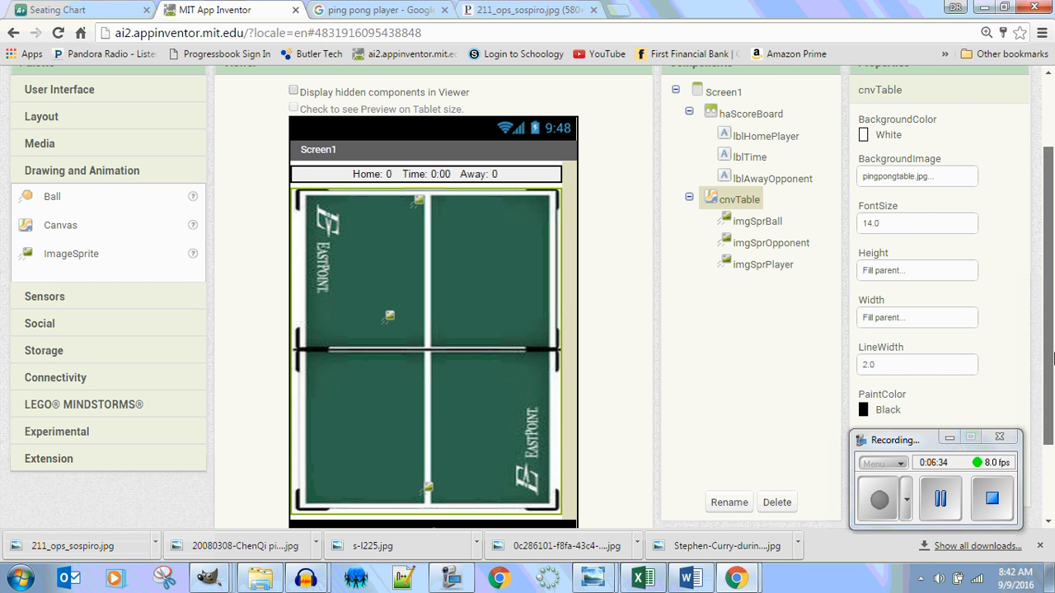
left_click_drag(1049, 354, 1049, 424)
left_click(729, 460)
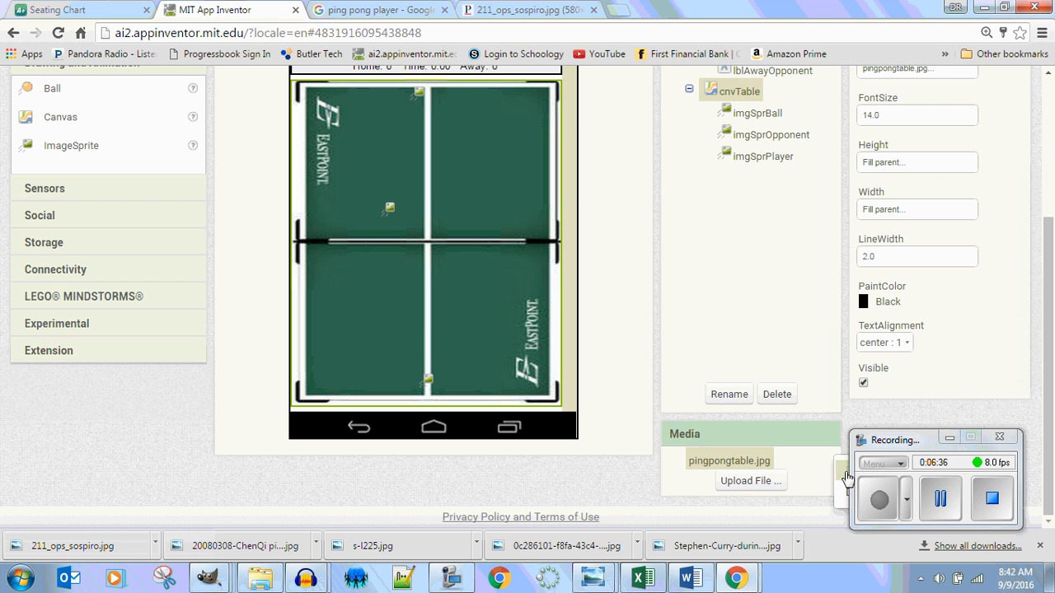
left_click(841, 506)
left_click(590, 169)
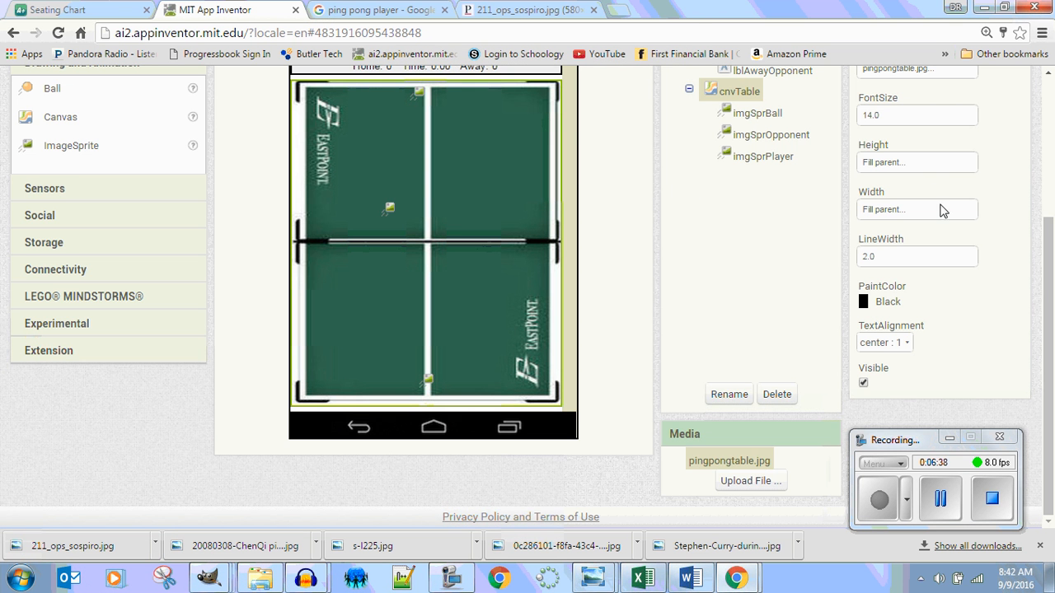
- Upload the new pingpongtable.jpg from the Sound Decision 1.1.5 folder as the background image of cnvTable
left_click_drag(1049, 247, 1049, 225)
scroll(960, 227, "up", 2)
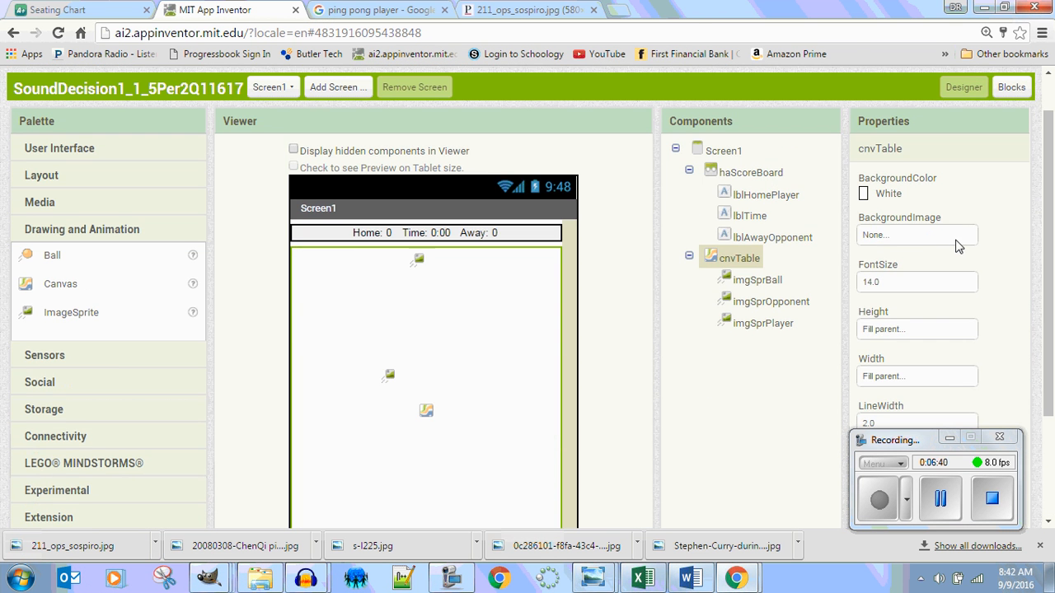
left_click(958, 239)
left_click(902, 379)
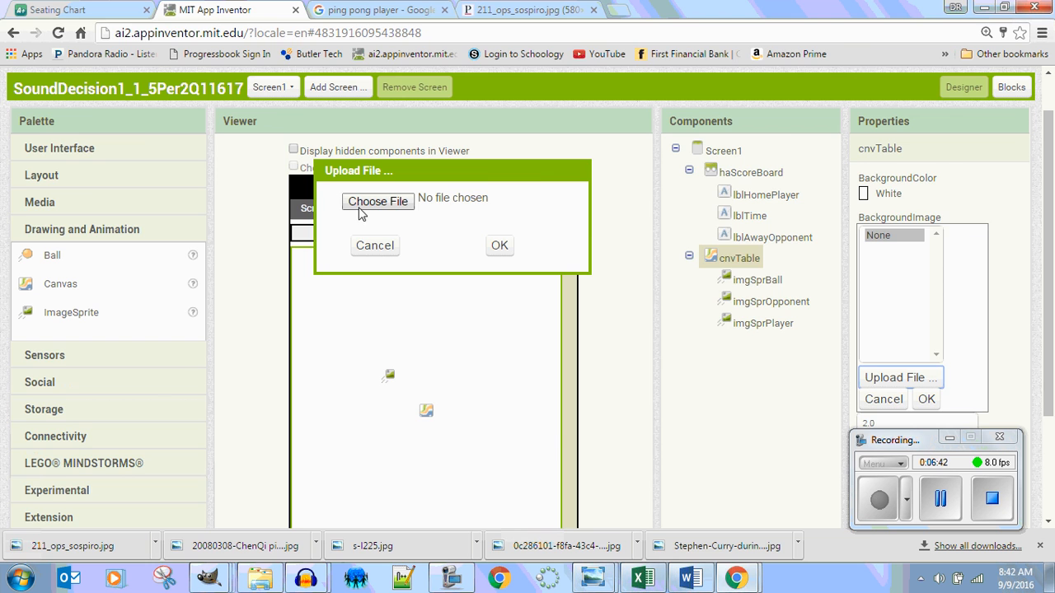
left_click(333, 201)
left_click(599, 183)
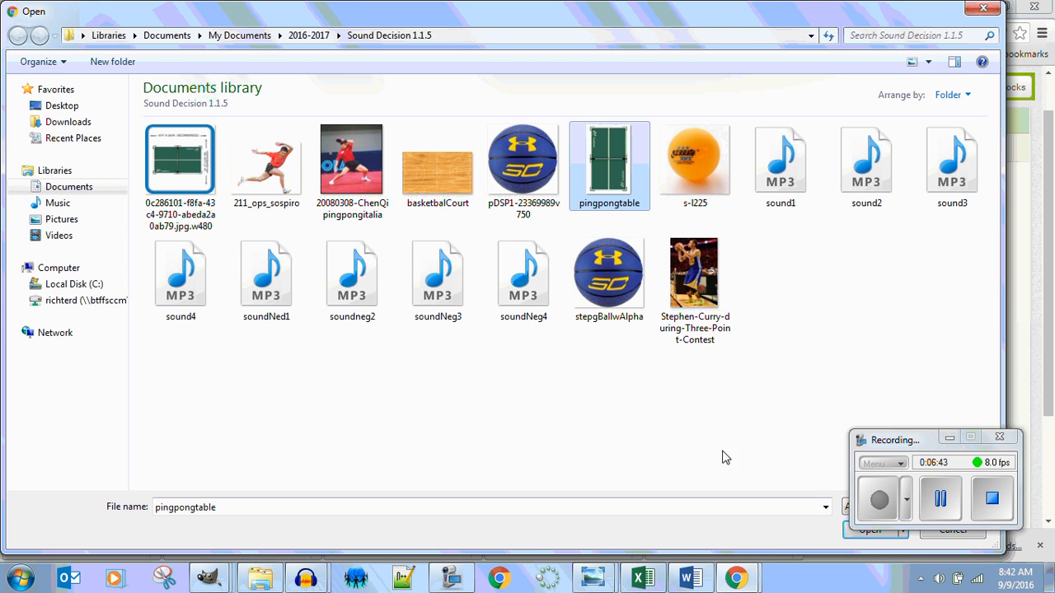
left_click(858, 532)
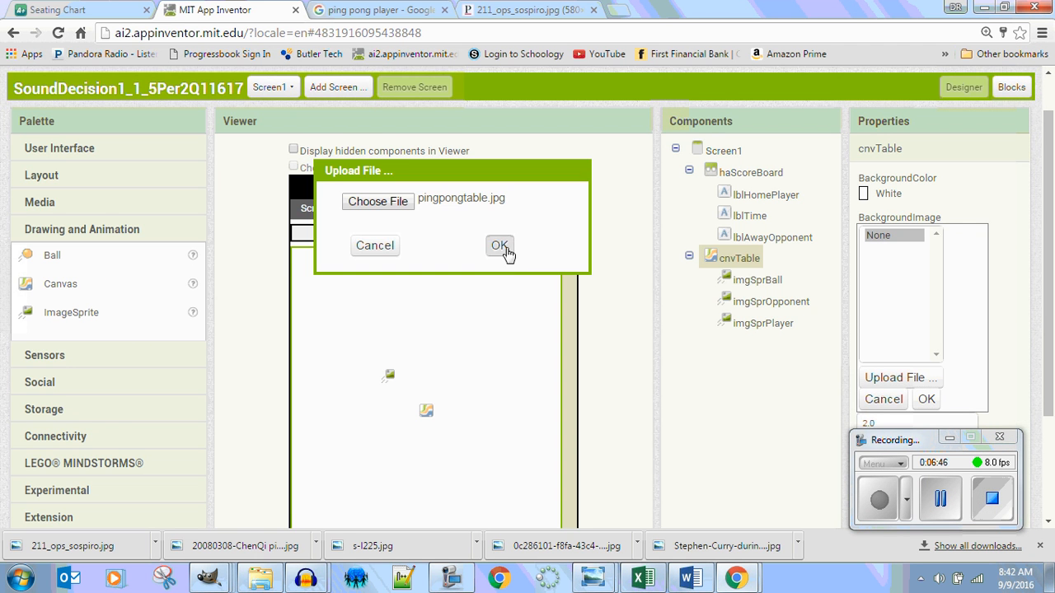
left_click(502, 247)
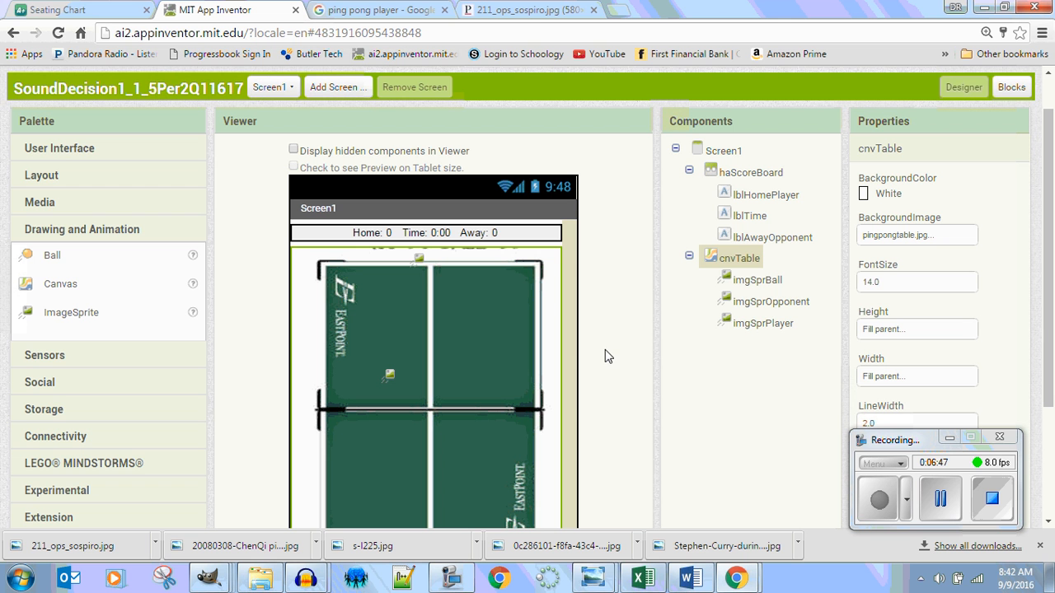
- Move the imgSprOpponent sprite slightly down onto the table's upper end line and upload s-l225.jpg as its picture
left_click(420, 256)
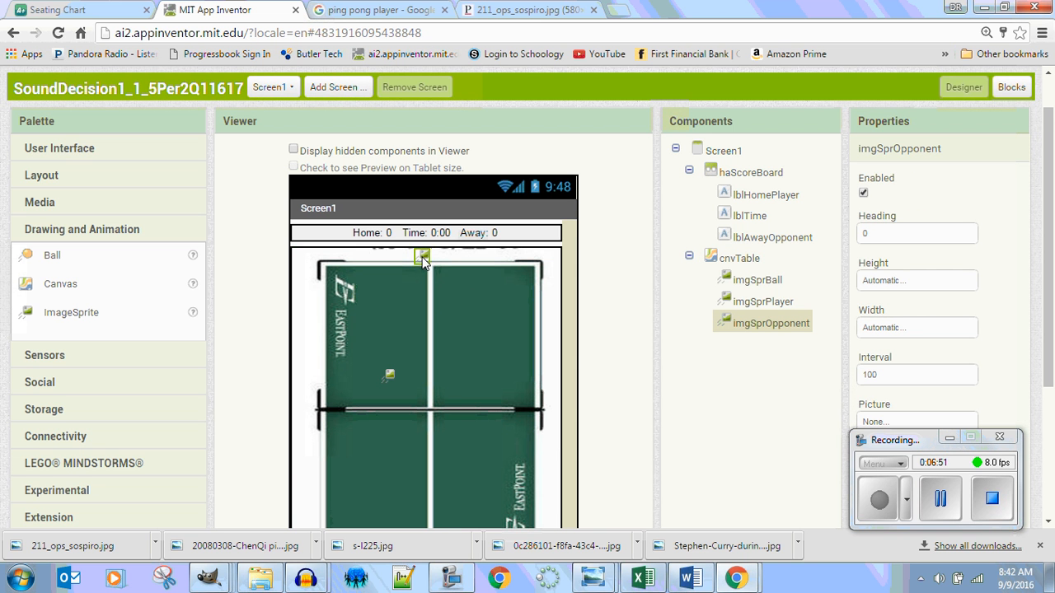
left_click_drag(419, 264, 424, 269)
left_click_drag(1042, 288, 1048, 325)
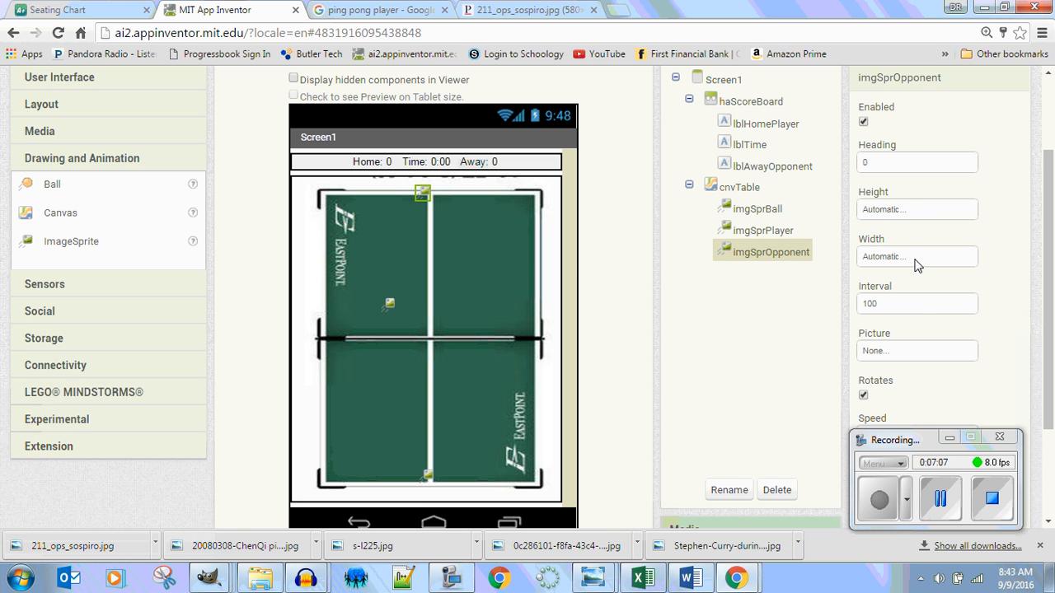
left_click(908, 352)
left_click_drag(911, 437, 951, 498)
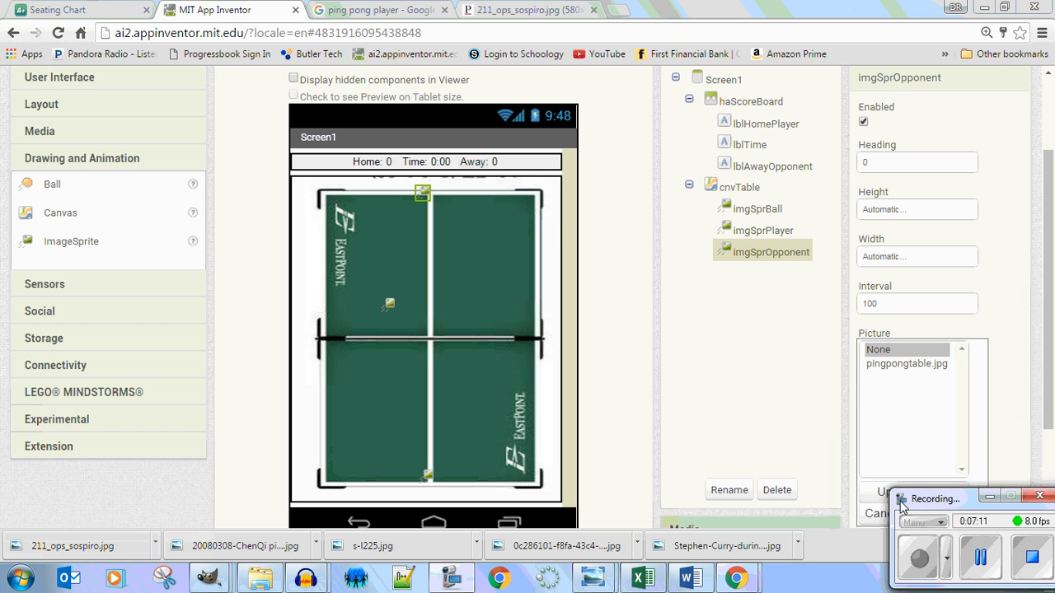
left_click(884, 492)
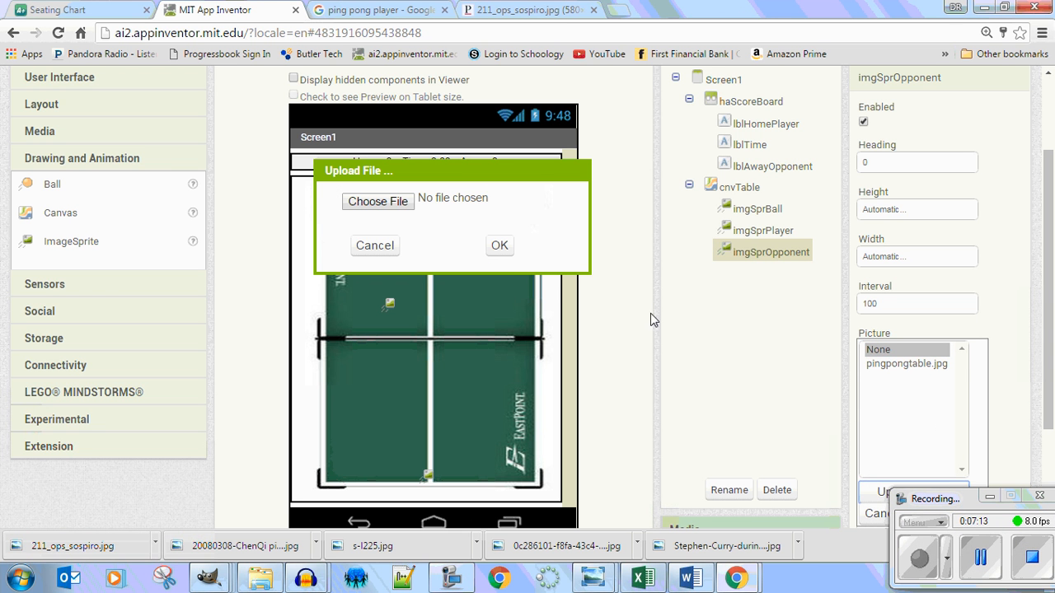
left_click(378, 202)
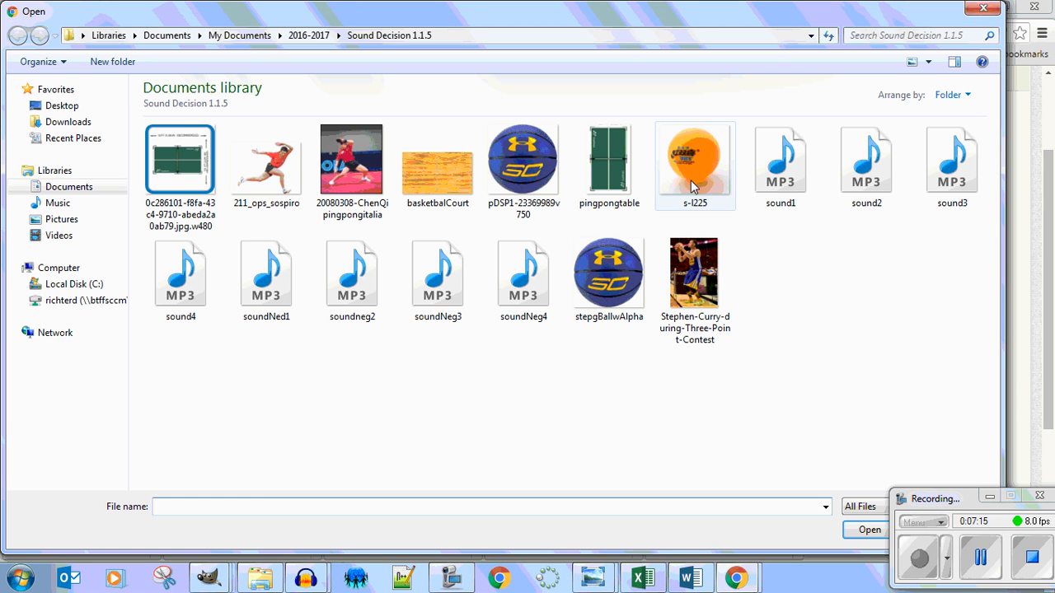
left_click(695, 165)
left_click(870, 530)
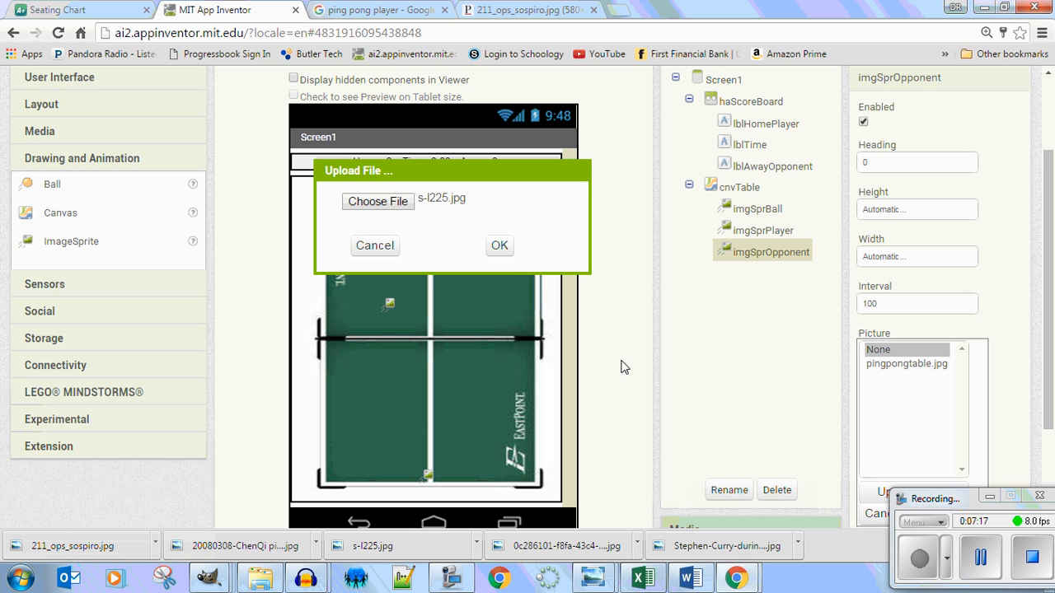
left_click(501, 247)
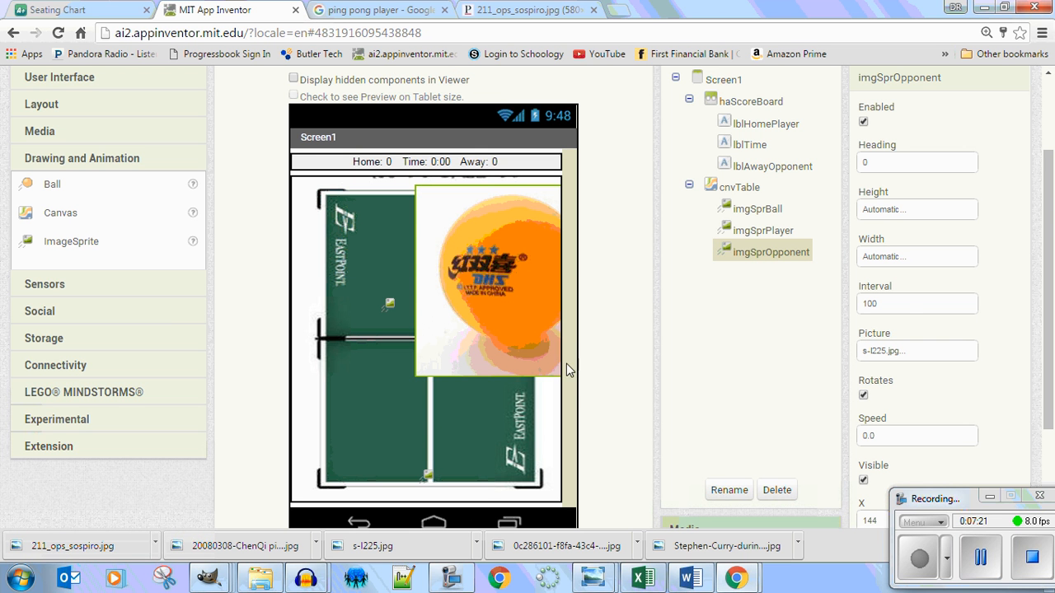
- Set the imgSprOpponent sprite's height and width to 30 pixels and place it at the centre of the table
left_click(900, 211)
left_click(899, 248)
type("30")
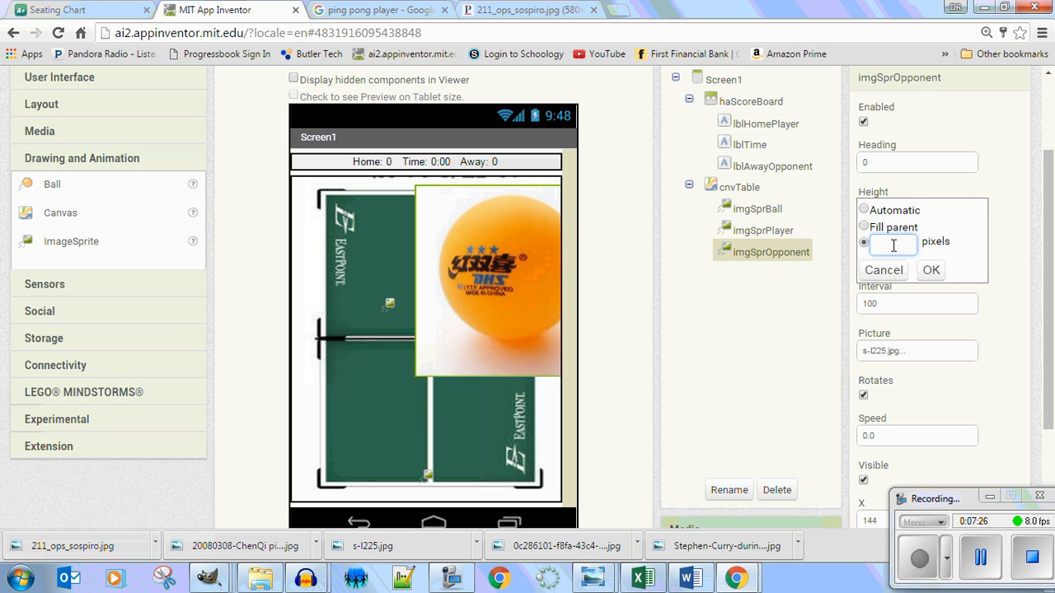
left_click(926, 280)
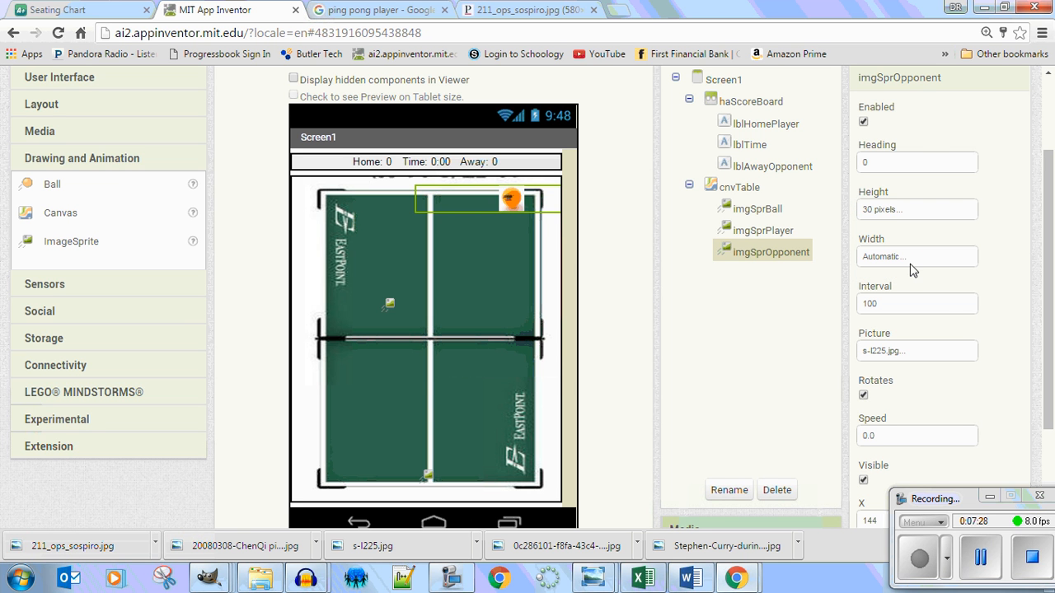
left_click(908, 260)
left_click(891, 291)
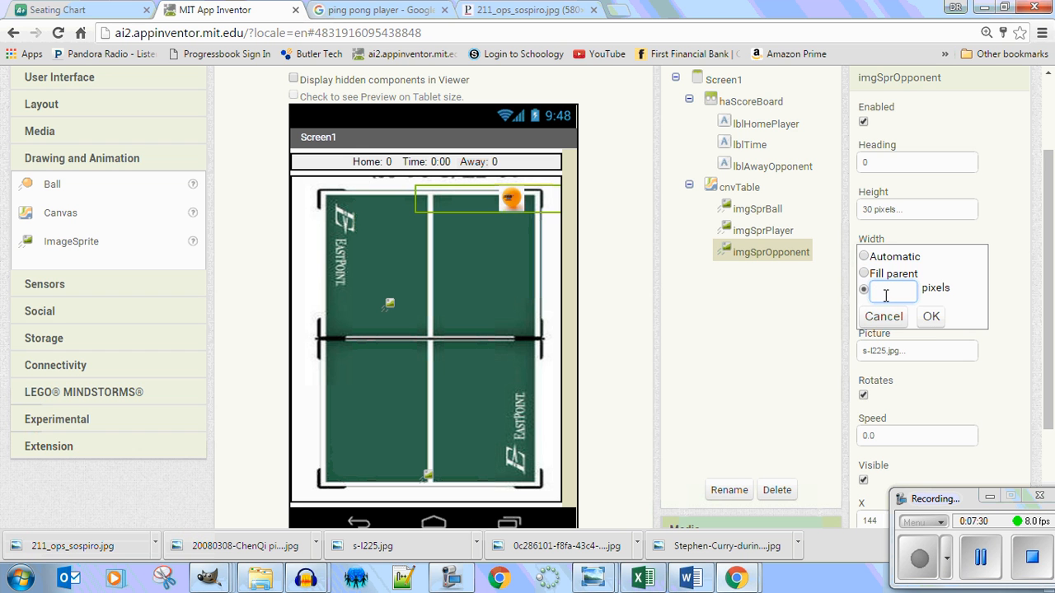
type("30")
left_click(930, 317)
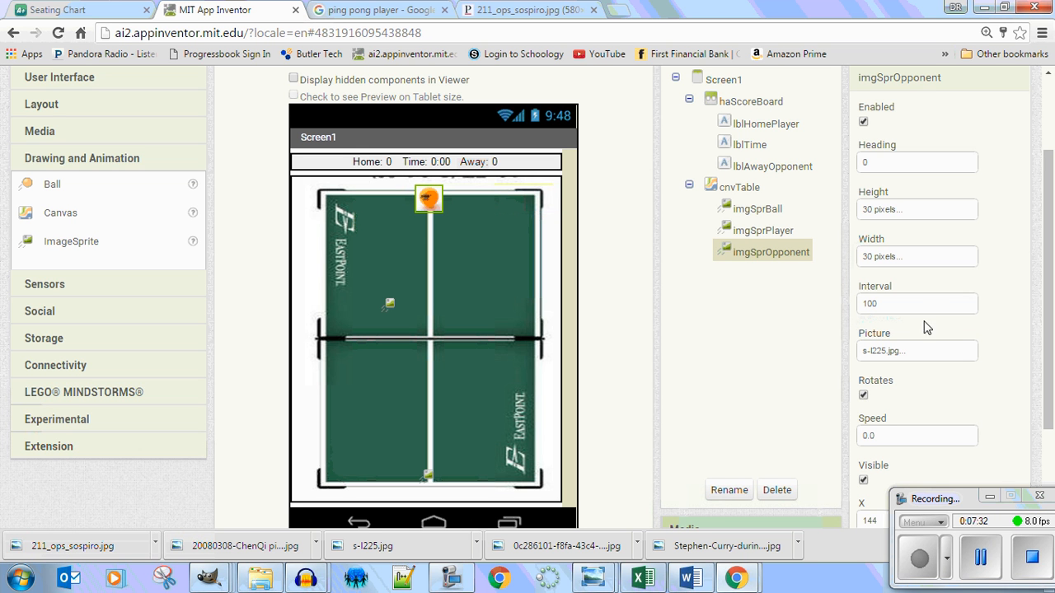
left_click_drag(431, 203, 435, 259)
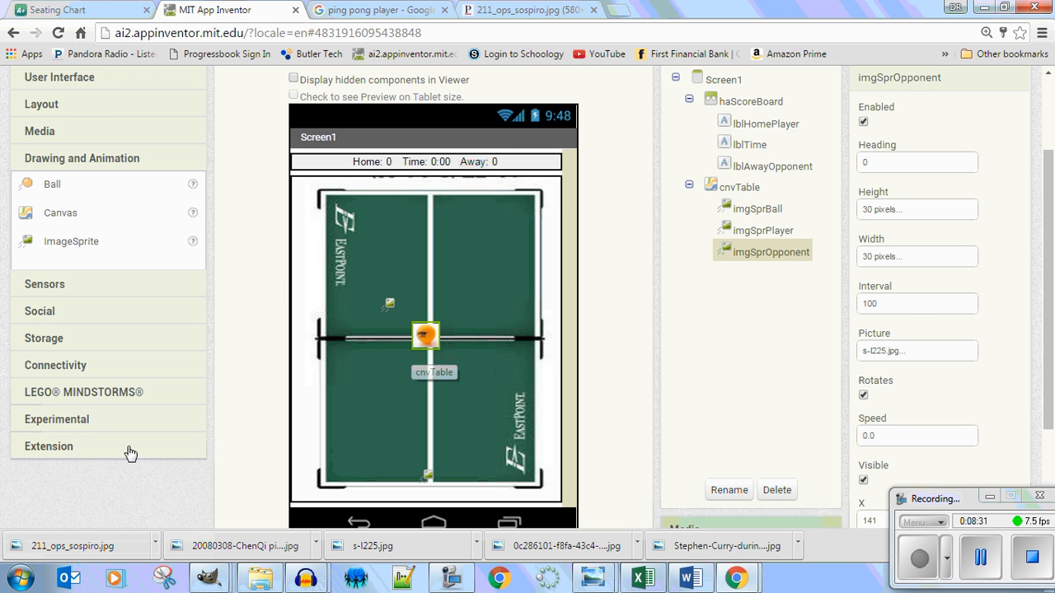
- Switch to the Sound Decision 1.1.5 folder and open the s-l225 ball picture for editing in GIMP
left_click(260, 579)
right_click(820, 161)
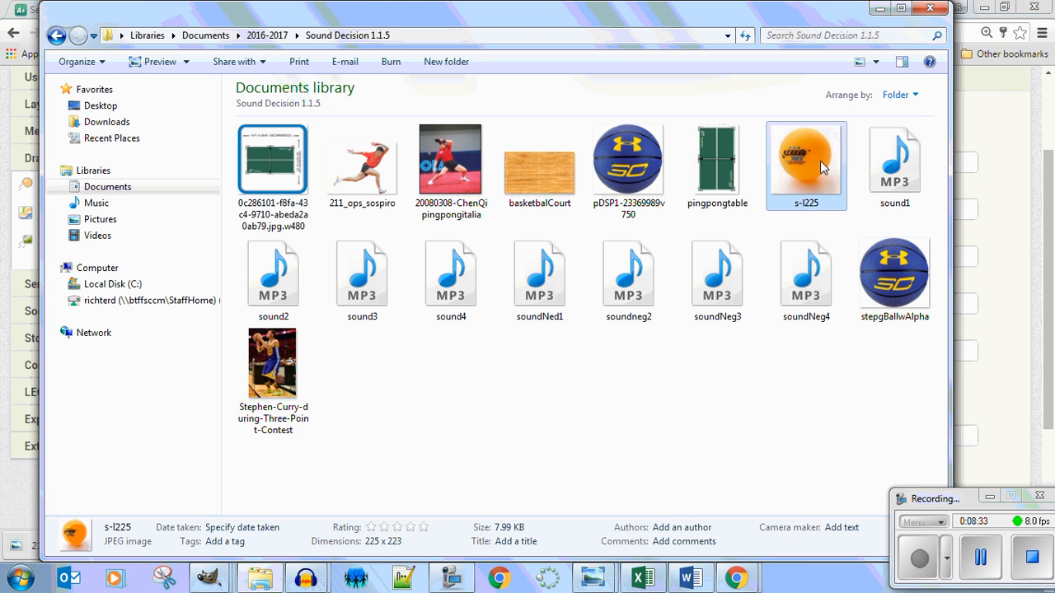
left_click(842, 192)
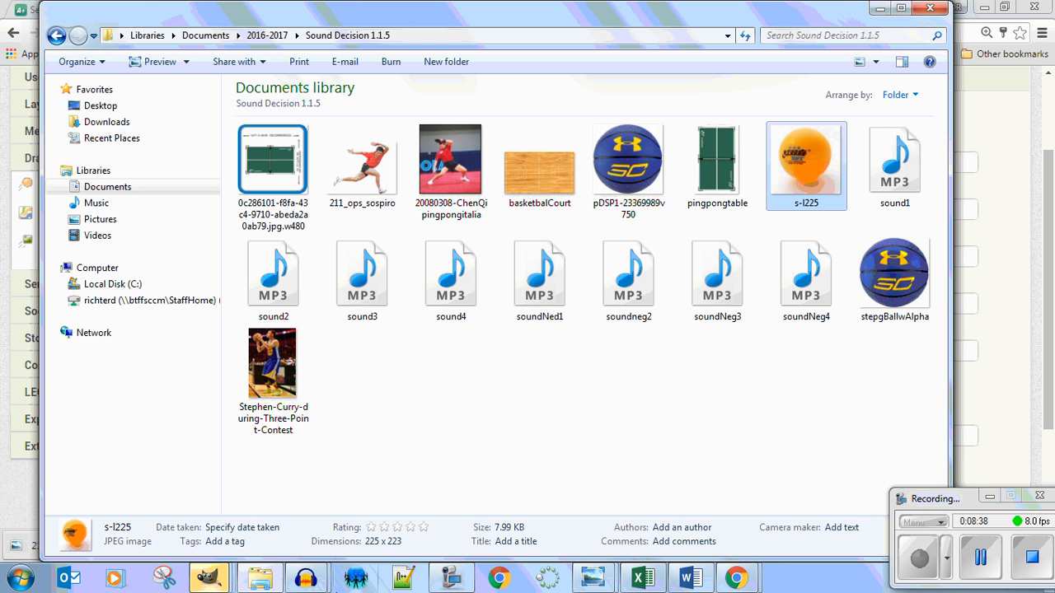
left_click(208, 578)
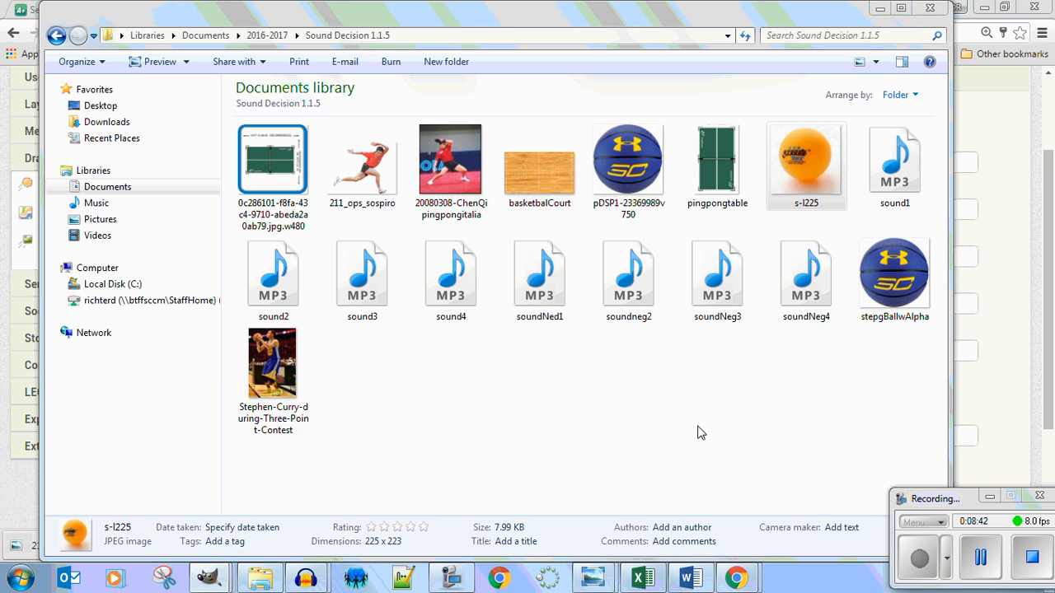
mouse_move(209, 578)
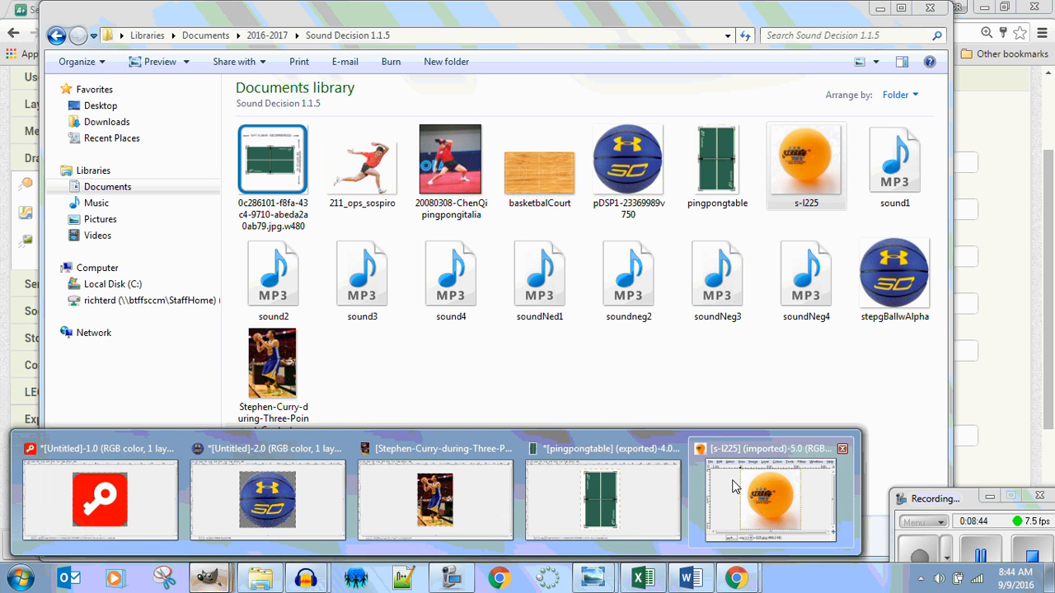
left_click(796, 536)
left_click(425, 105)
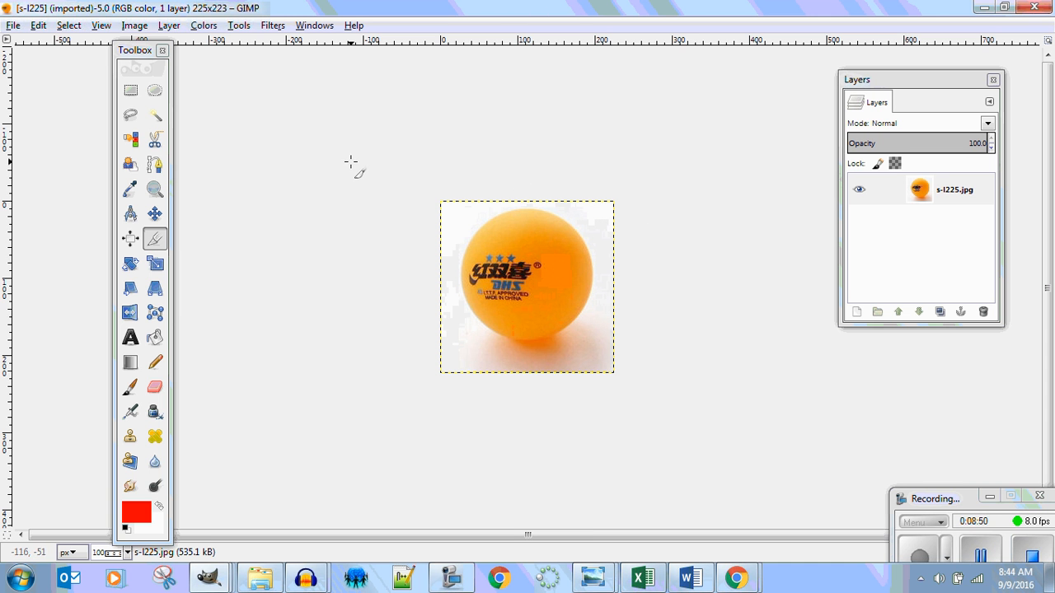
- Close the Toolbox and Layers windows, reopen both, and place them on either side of the ball image
left_click(164, 53)
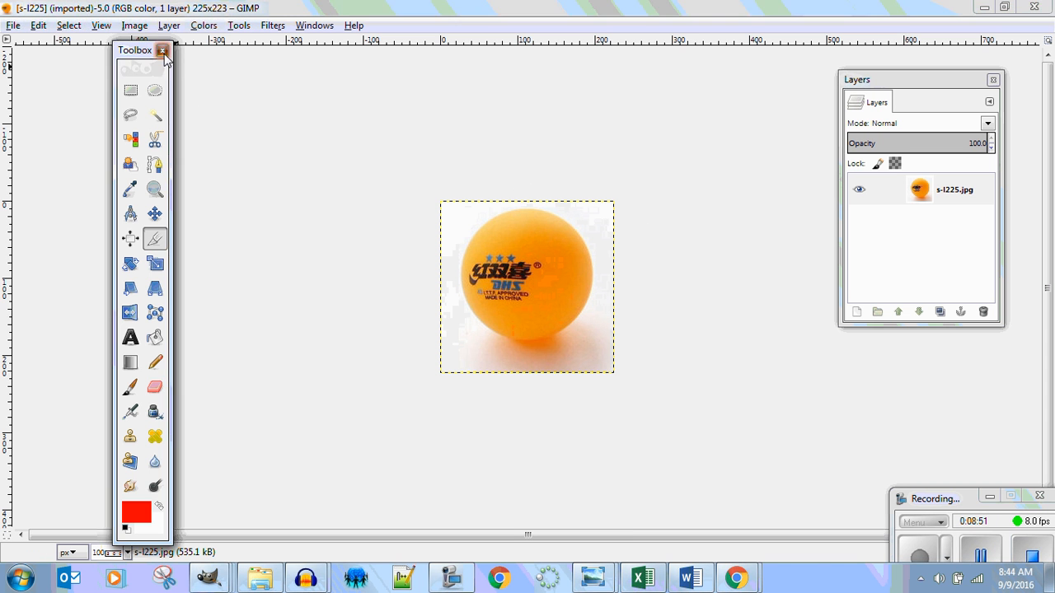
left_click(993, 79)
left_click(314, 26)
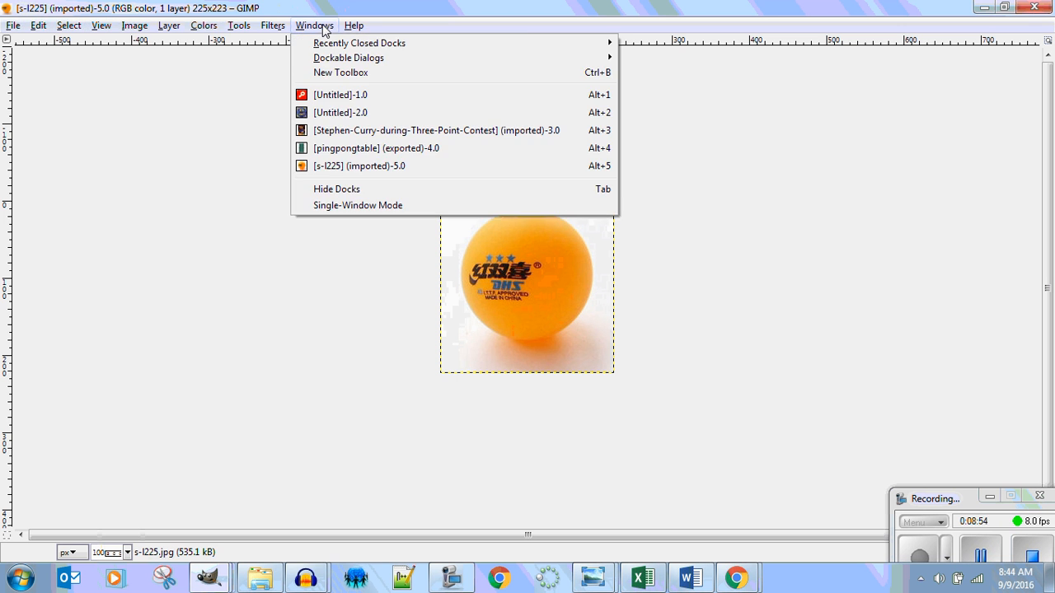
left_click(342, 73)
left_click_drag(334, 10, 125, 58)
left_click(314, 25)
mouse_move(326, 59)
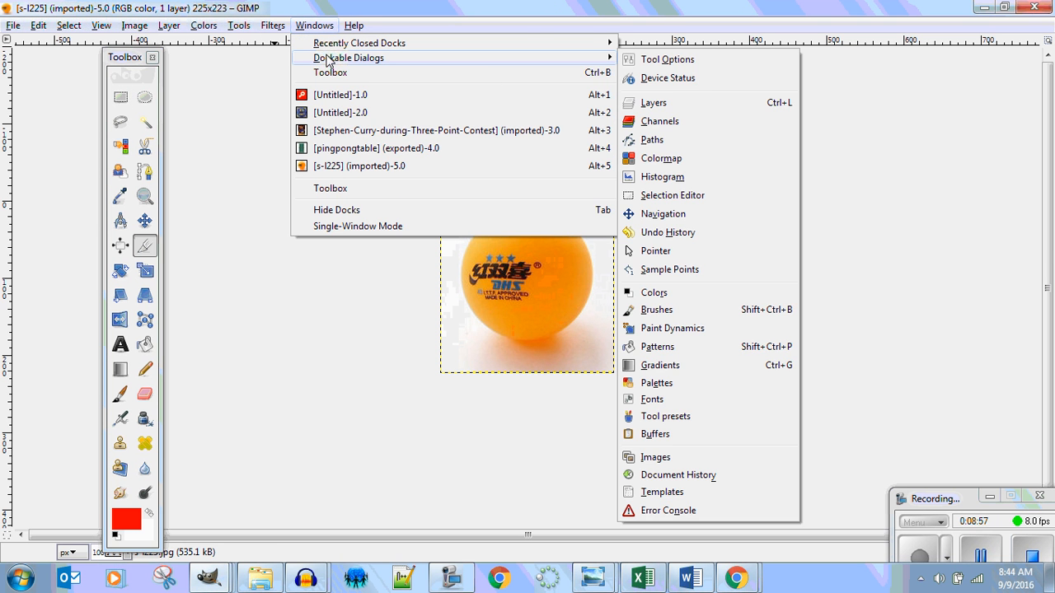
left_click(655, 104)
left_click_drag(780, 33, 941, 157)
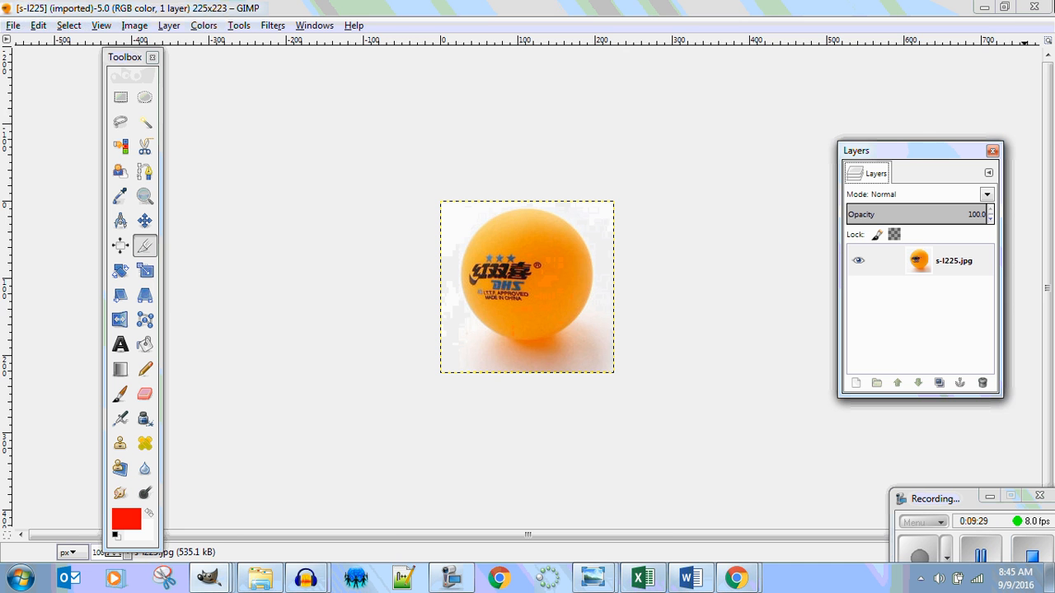
- Close the s-l225 image and reopen it in GIMP from the Sound Decision 1.1.5 folder inside Documents, 2016-2017
left_click(1033, 7)
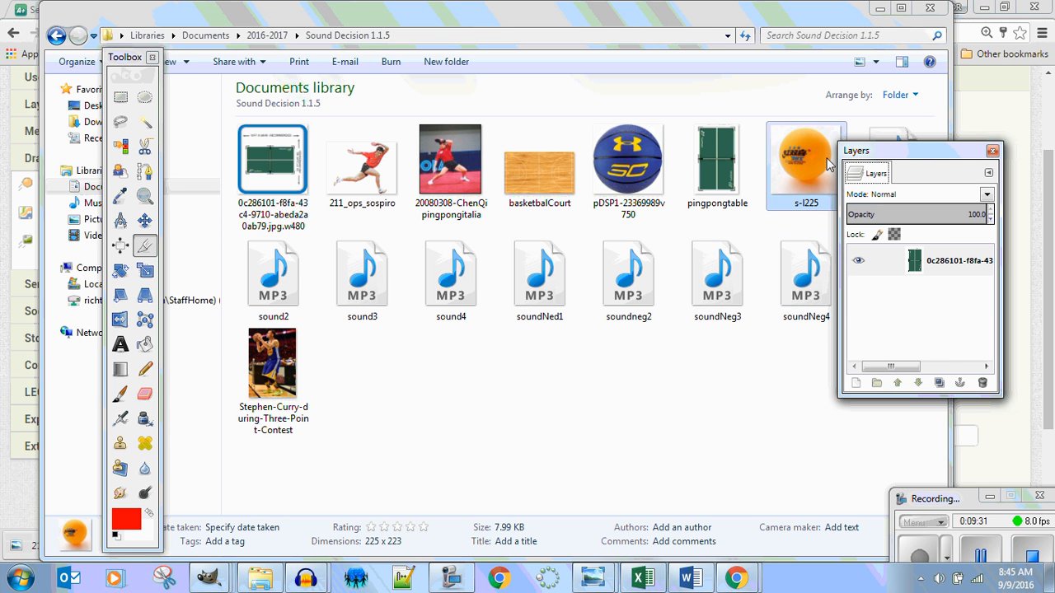
left_click(260, 580)
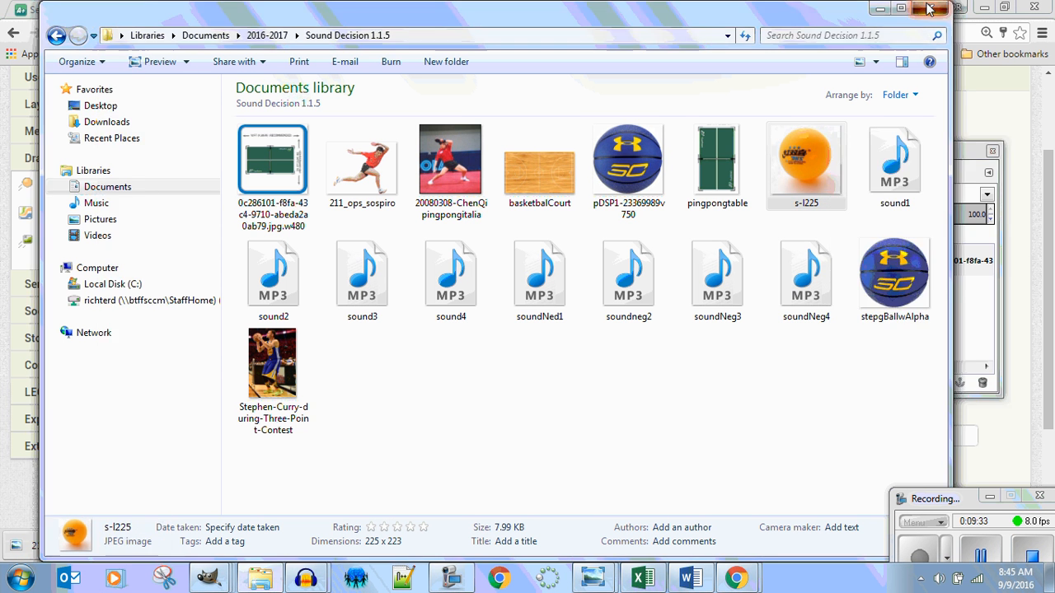
left_click(261, 579)
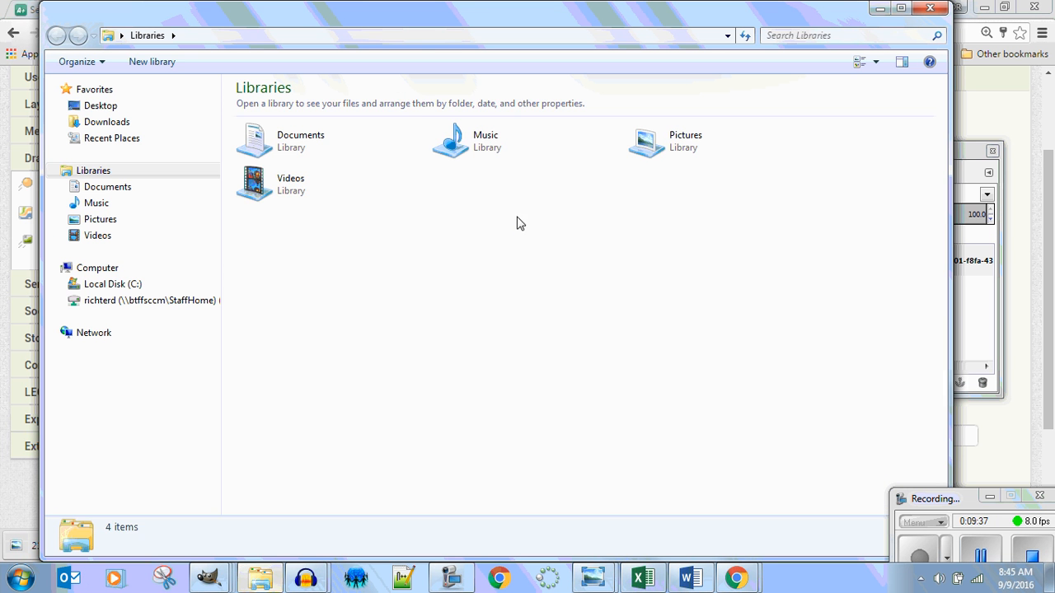
double_click(280, 152)
double_click(439, 177)
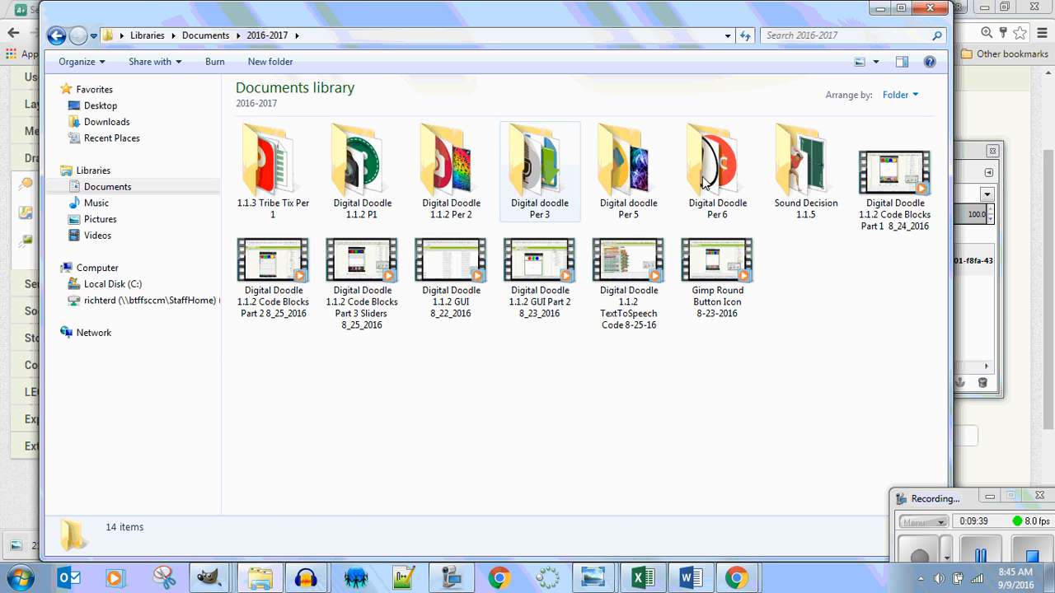
double_click(796, 169)
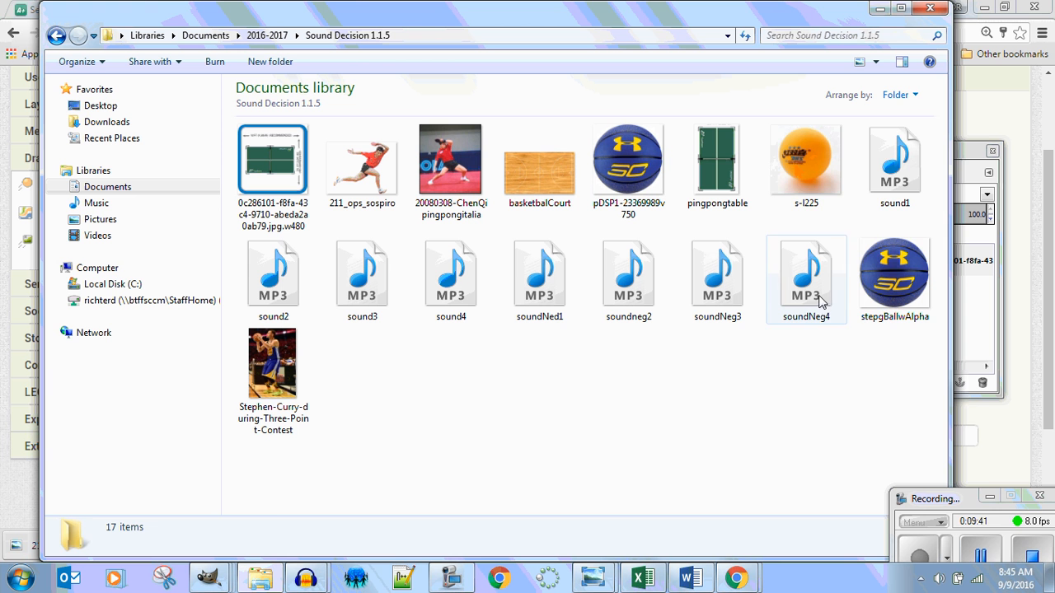
left_click(801, 154)
right_click(800, 153)
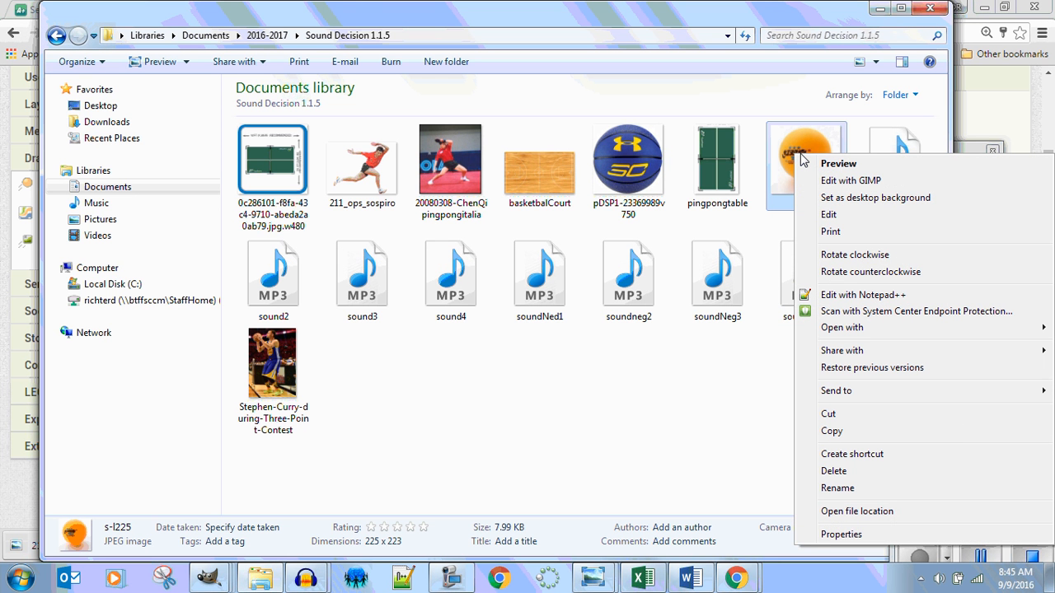
left_click(849, 183)
double_click(358, 25)
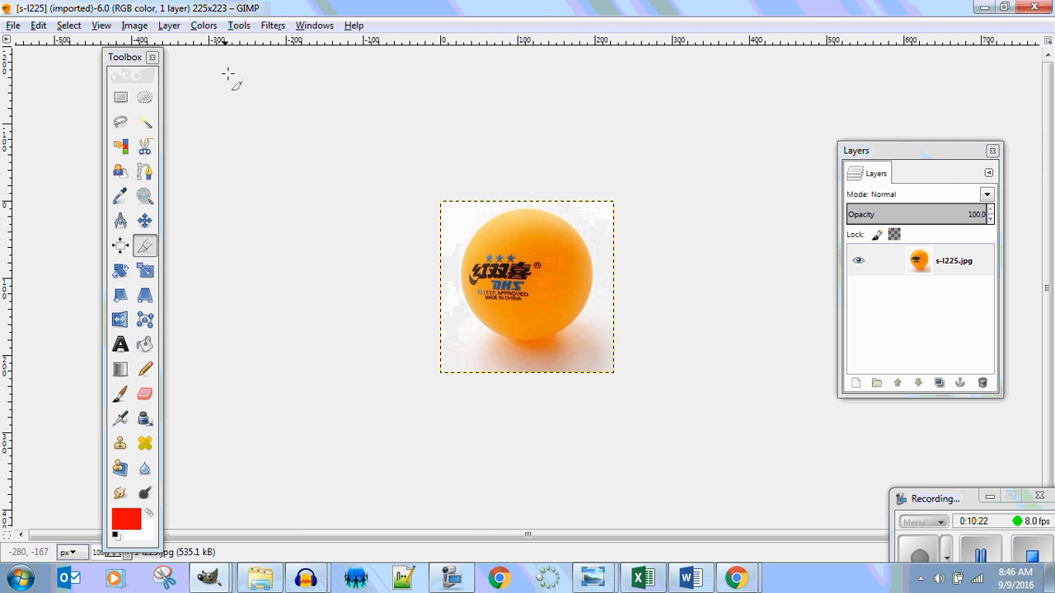
- Examine the ball's logo and outline at several magnifications, finishing with the entire ball in view at 300%
key("plus")
key("plus")
key("plus")
key("plus")
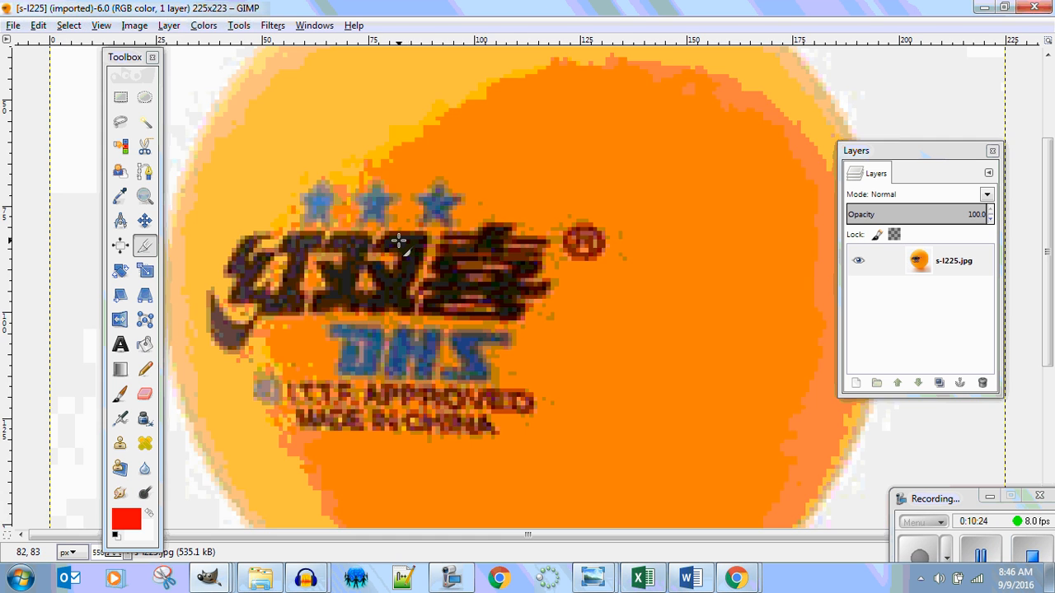
key("minus")
key("minus")
key("minus")
key("plus")
key("plus")
key("plus")
key("plus")
key("minus")
key("minus")
key("minus")
key("minus")
key("minus")
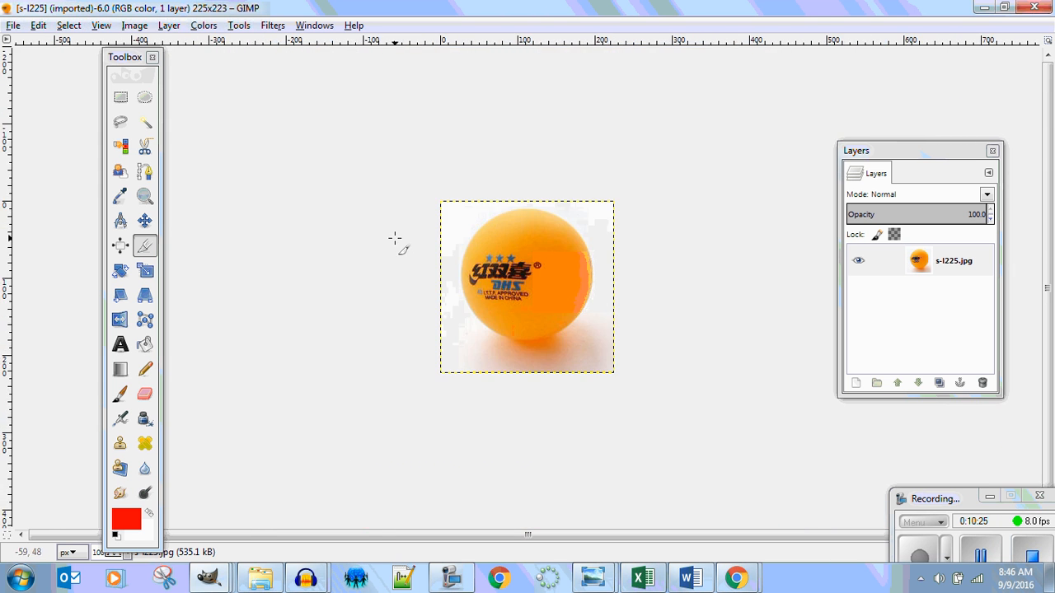
key("plus")
key("plus")
key("plus")
key("plus")
key("plus")
key("minus")
key("minus")
key("minus")
key("minus")
key("plus")
key("plus")
key("plus")
key("plus")
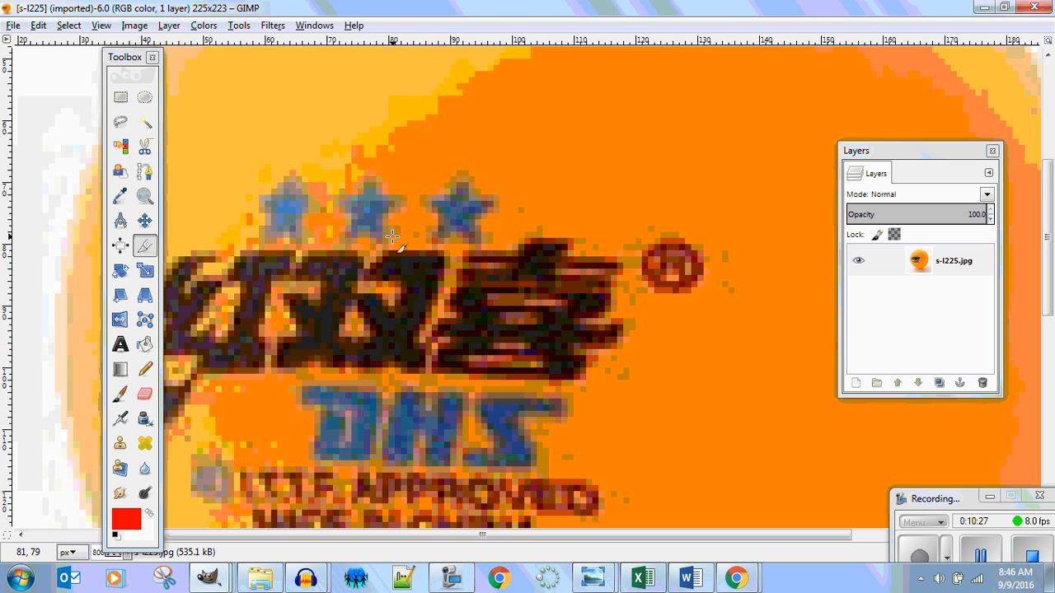
key("minus")
key("minus")
key("minus")
key("minus")
key("plus")
key("plus")
key("plus")
key("plus")
key("minus")
key("minus")
key("minus")
key("minus")
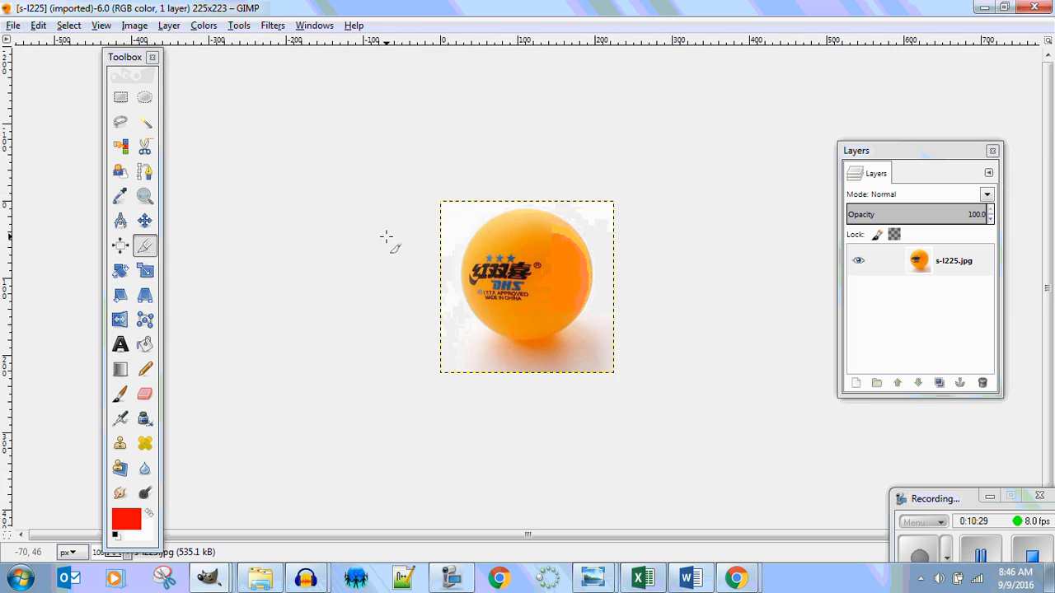
key("plus")
key("plus")
key("plus")
key("plus")
key("minus")
key("minus")
key("plus")
key("plus")
key("plus")
key("plus")
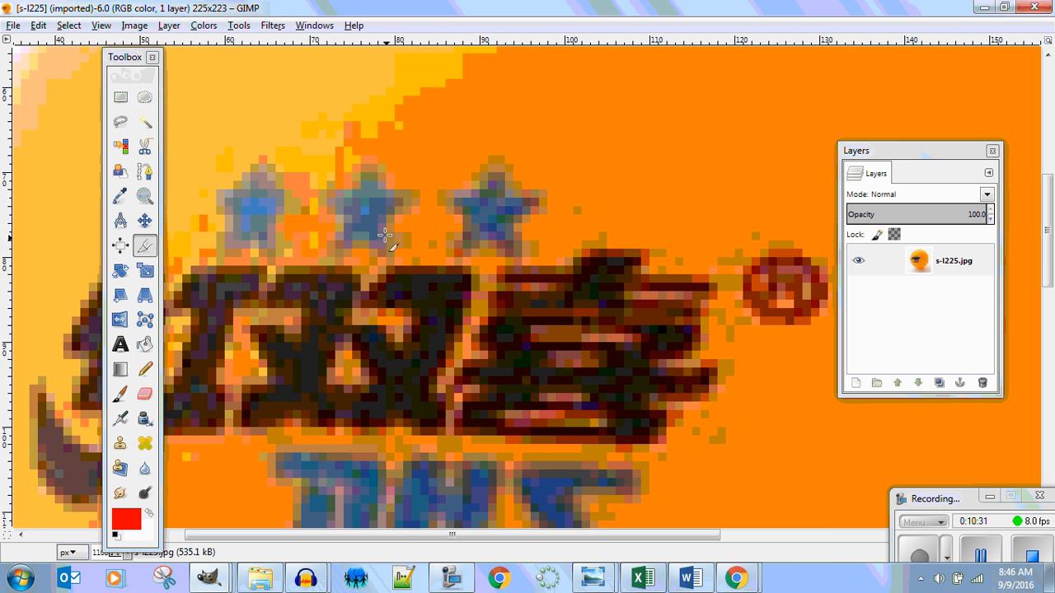
key("minus")
key("minus")
key("minus")
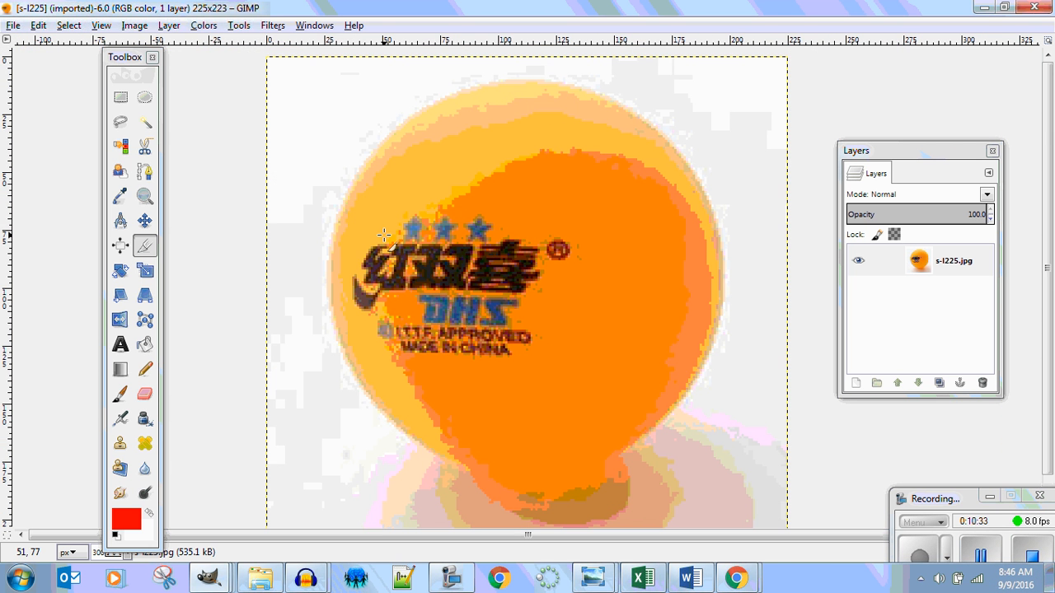
key("minus")
key("plus")
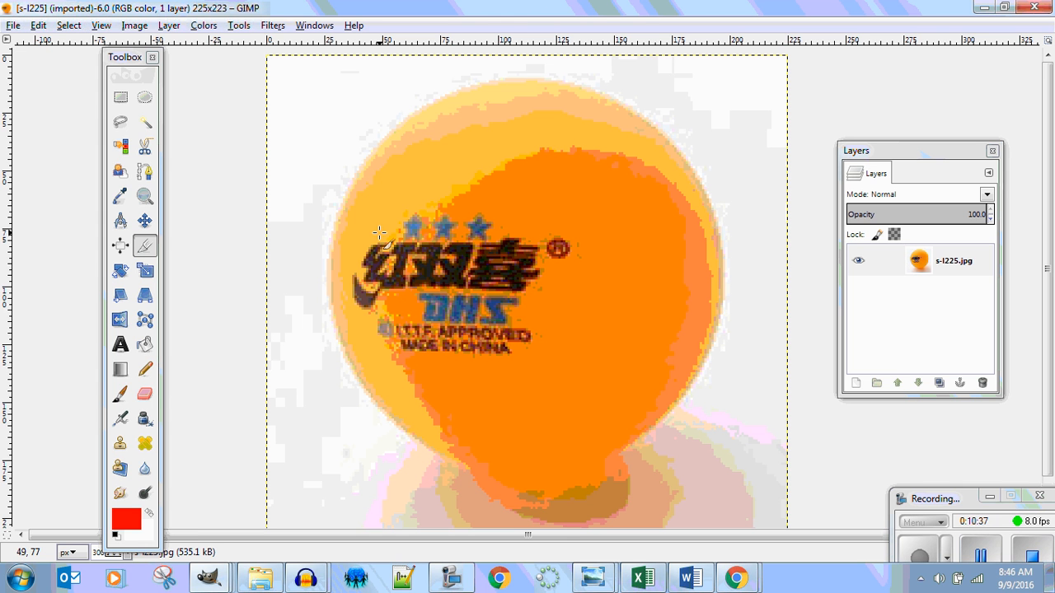
- Make an elliptical selection about 170 px in diameter and adjust its edges to fit the orange ball's outline
left_click(146, 100)
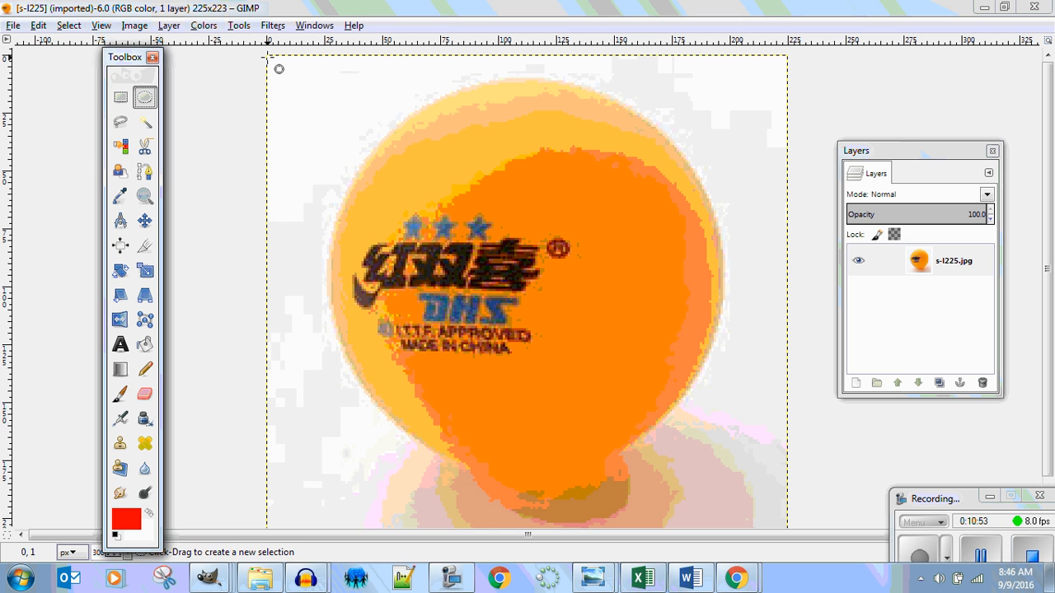
left_click_drag(267, 58, 768, 448)
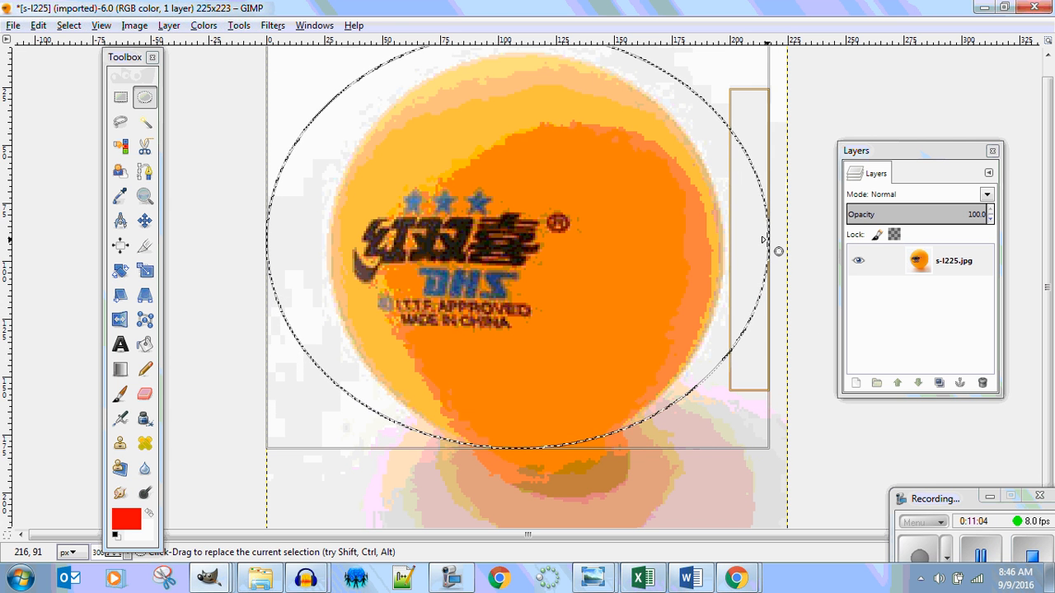
left_click_drag(764, 240, 719, 242)
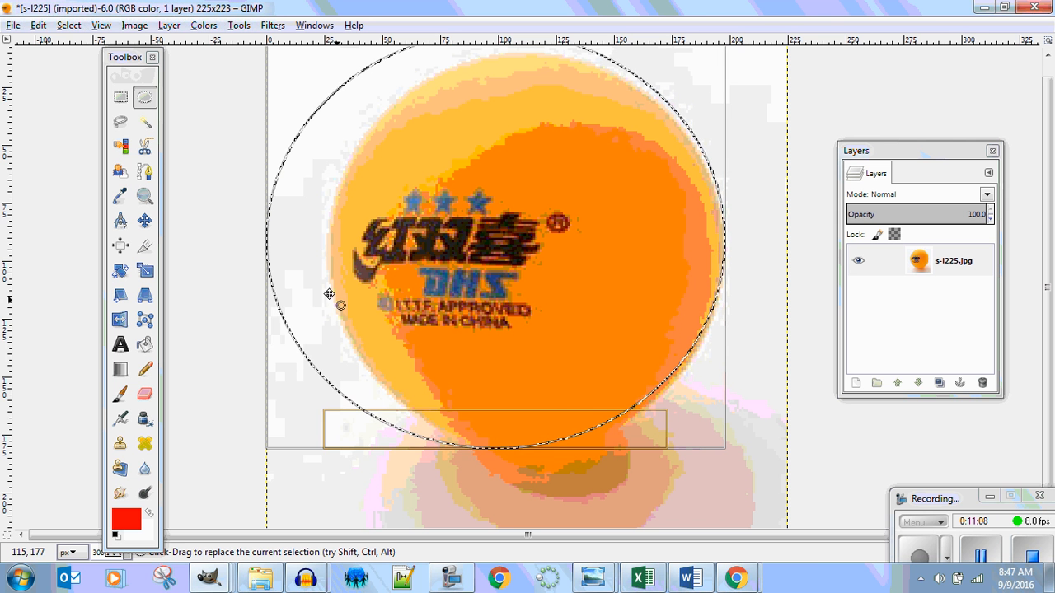
left_click_drag(278, 247, 334, 253)
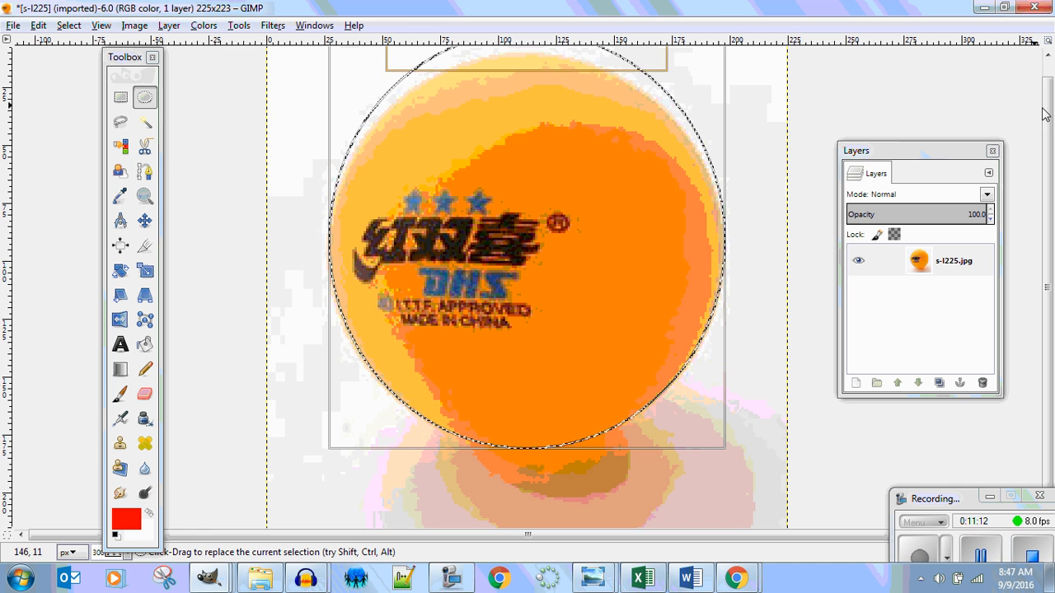
scroll(1053, 93, "up", 1)
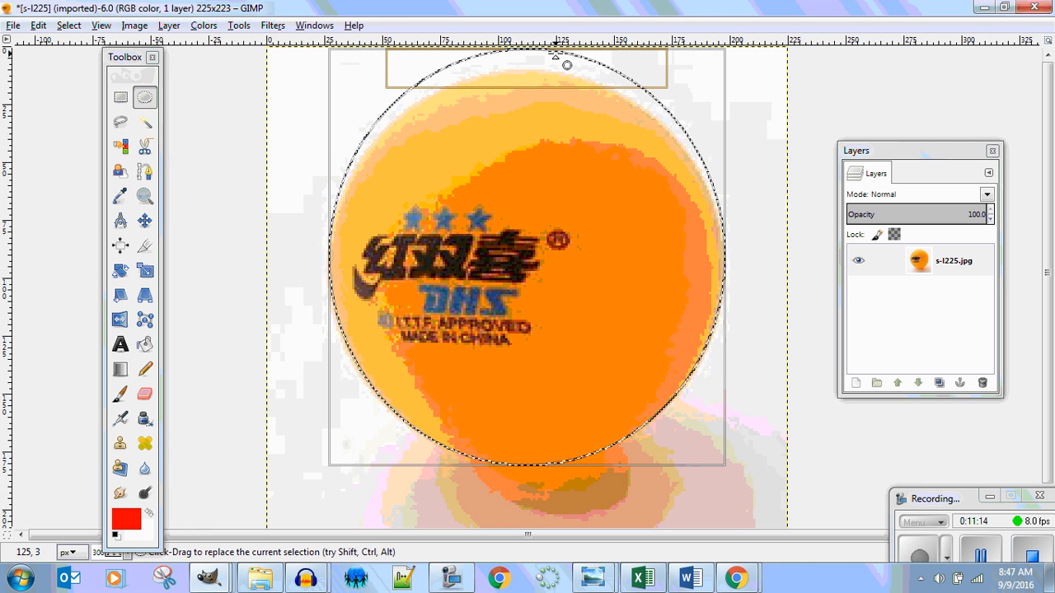
left_click_drag(558, 46, 562, 81)
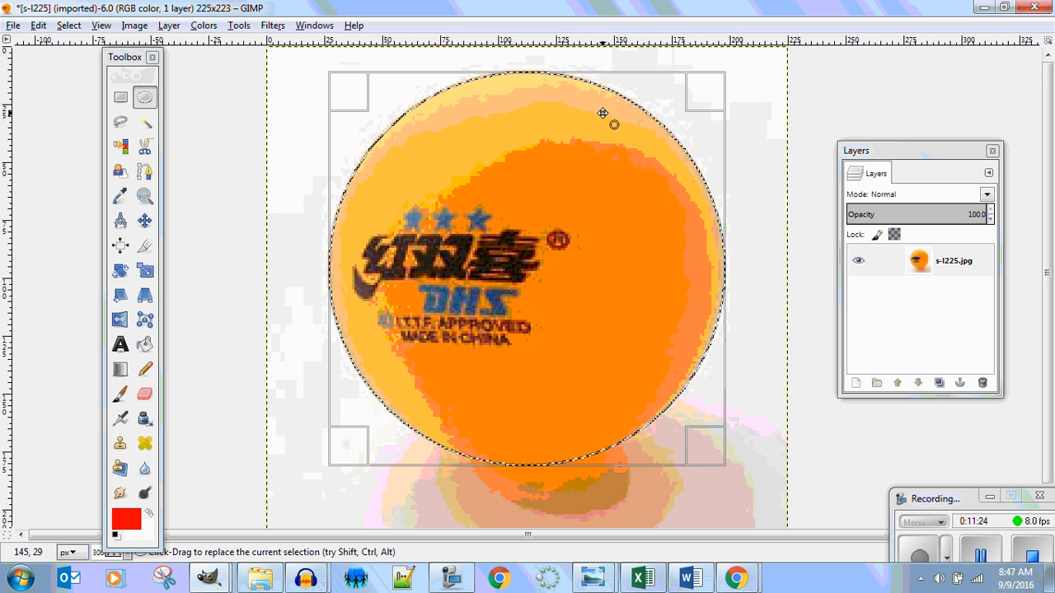
- Invert the ball selection and delete the background and shadow surrounding the ball
left_click(69, 27)
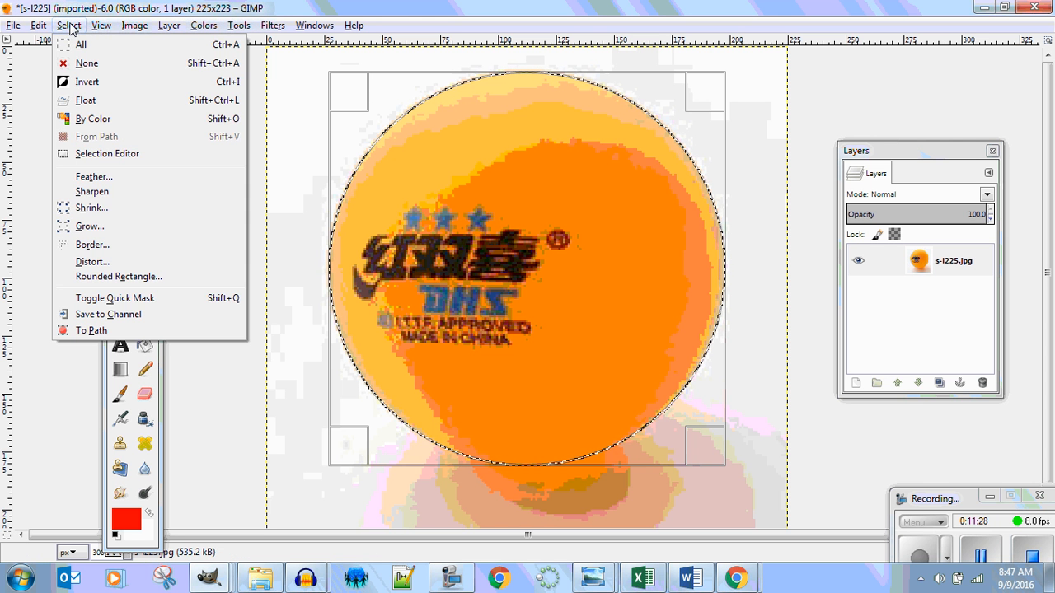
left_click(79, 84)
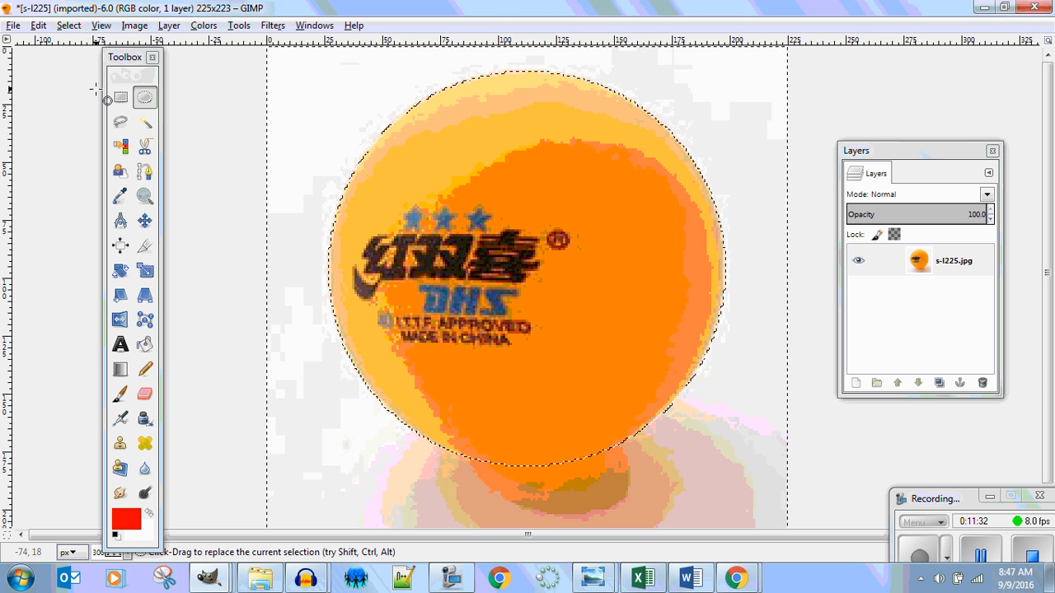
key("Delete")
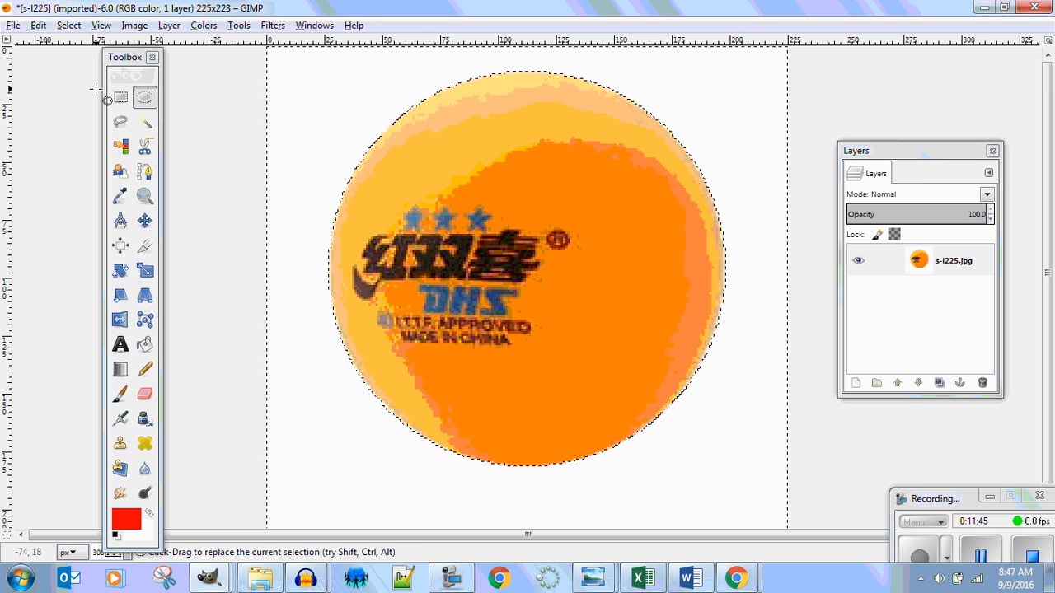
- Move the Layers window slightly up and add an alpha channel to the s-l225.jpg layer
left_click_drag(898, 155, 887, 95)
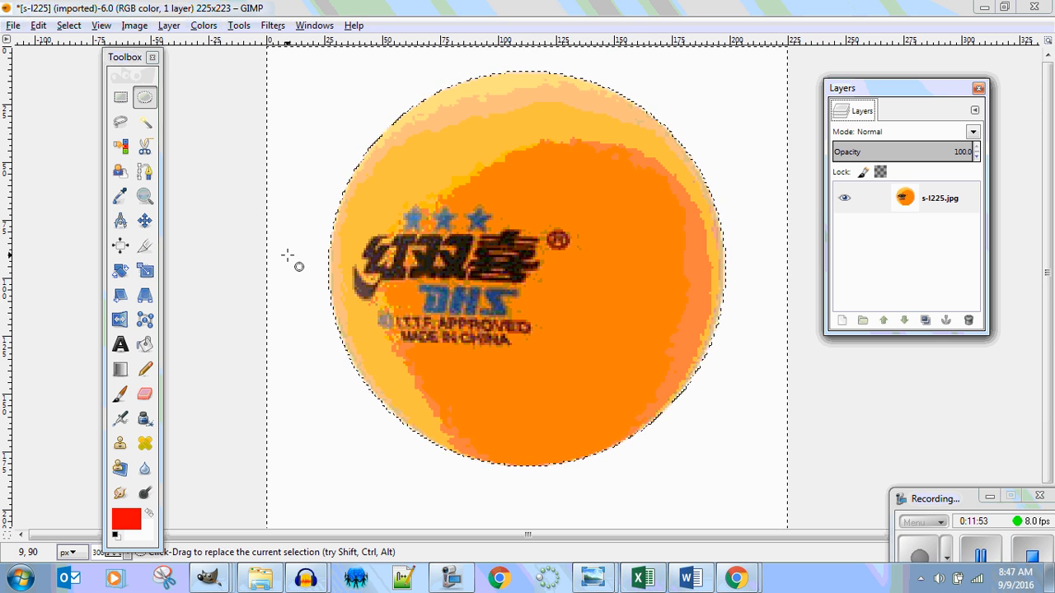
right_click(903, 201)
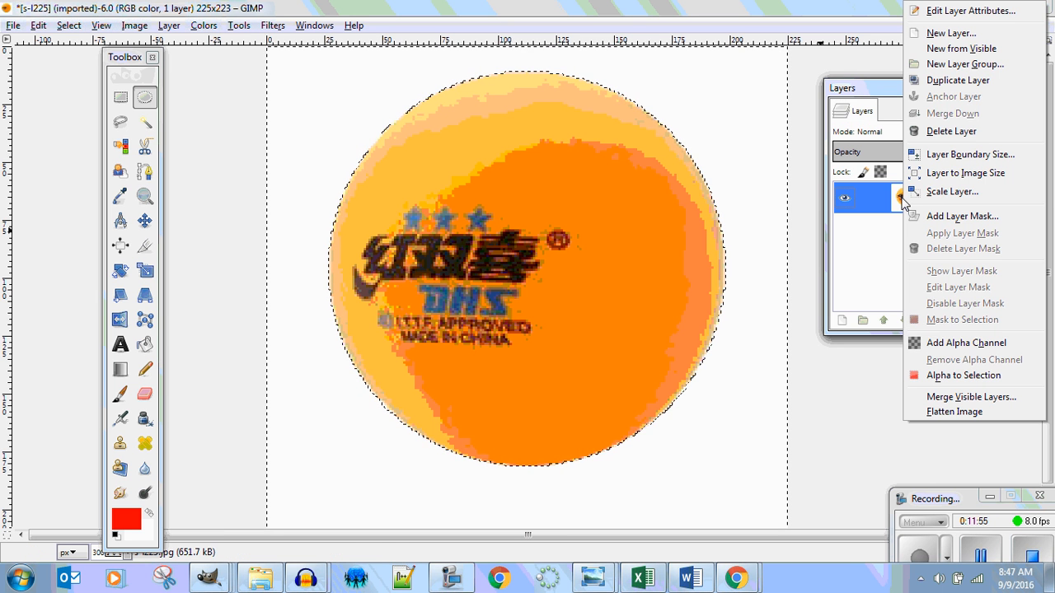
left_click(956, 343)
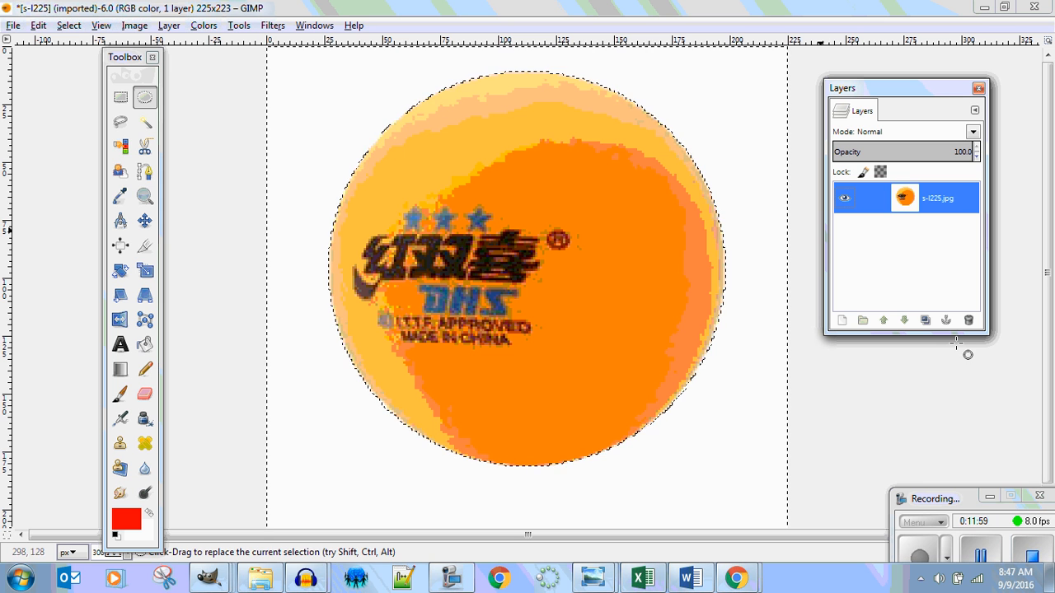
- Select the white area surrounding the ball by color and delete it to leave a transparent background
left_click(122, 149)
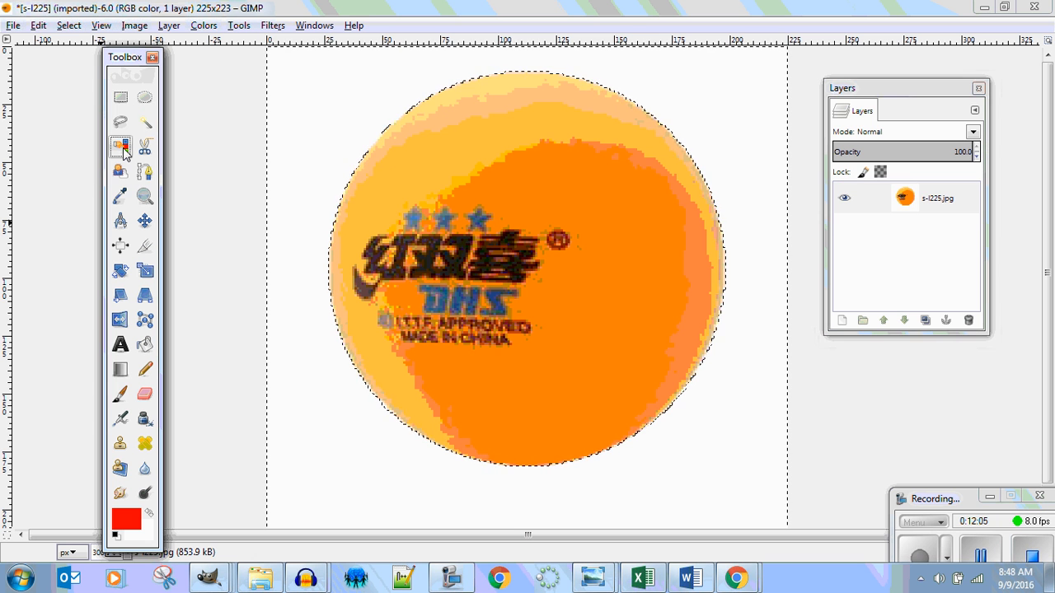
left_click(337, 105)
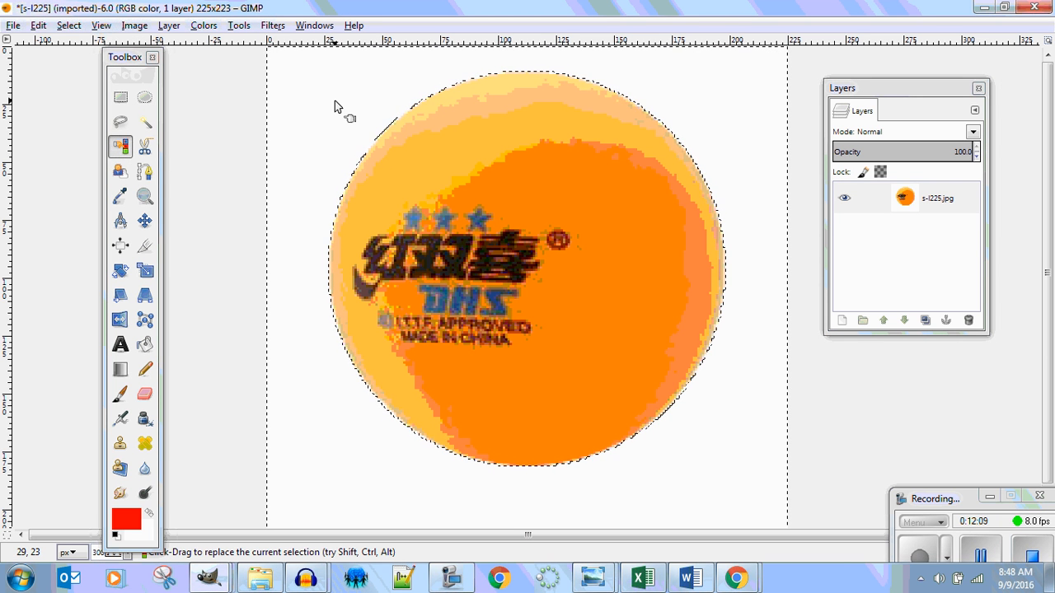
key("Delete")
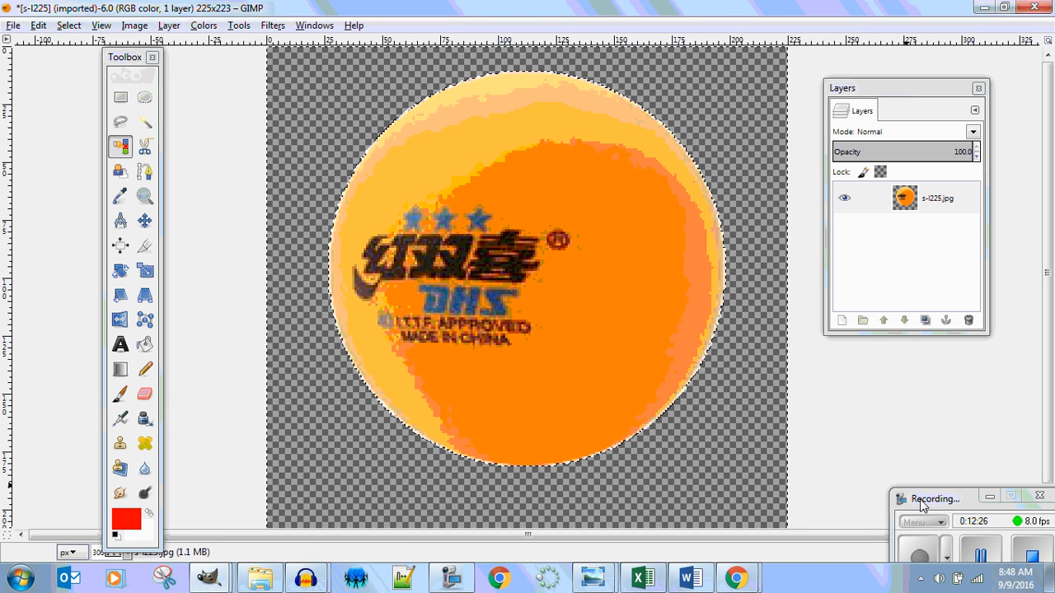
left_click_drag(923, 502, 888, 399)
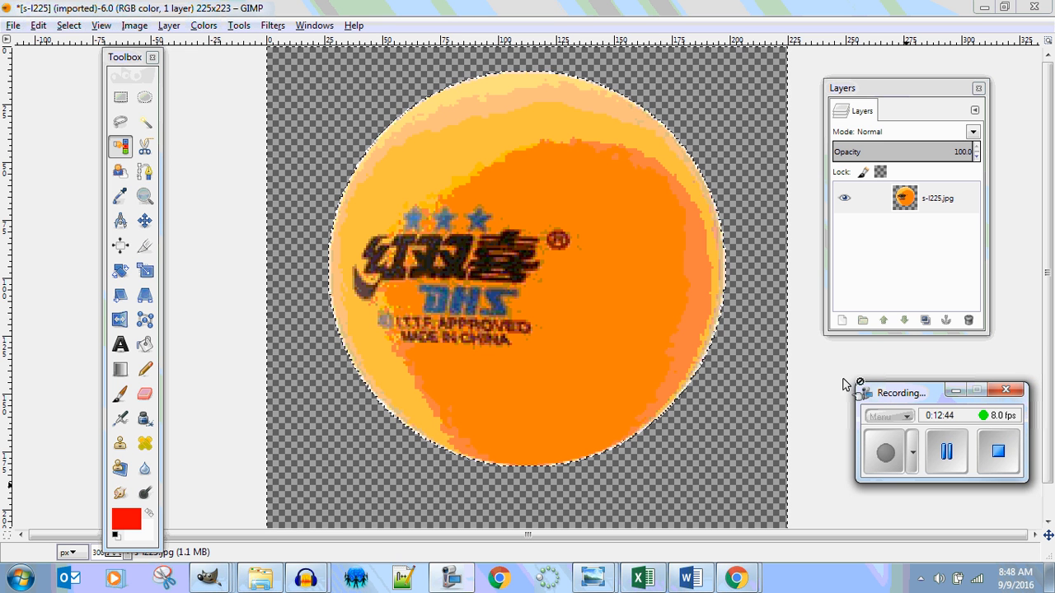
- Export the ball image as pingpongballwAlpha.png into the Sound Decision 1.1.5 folder, proceeding to the PNG options
left_click(13, 26)
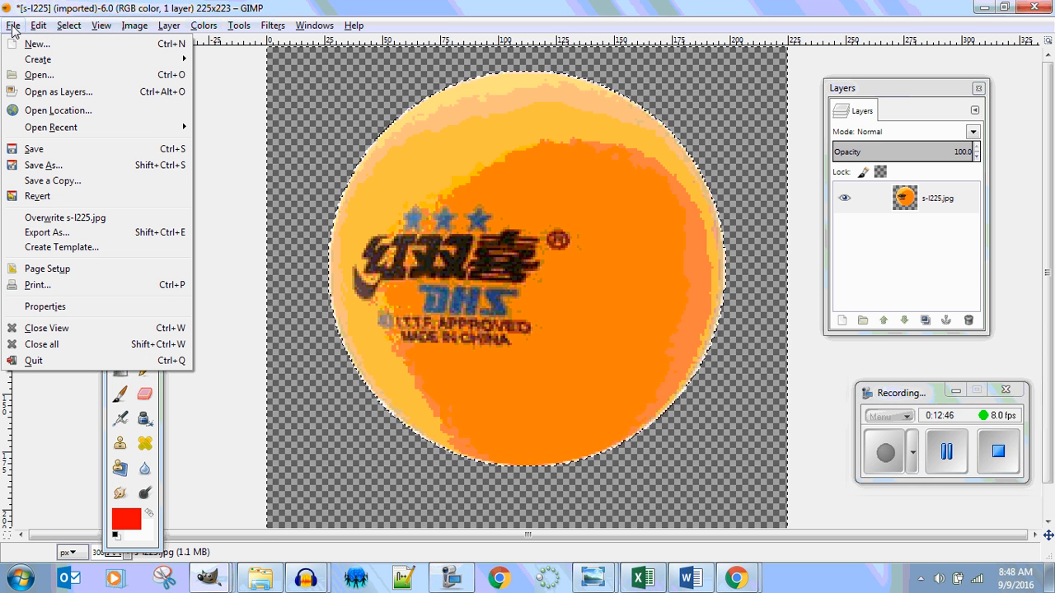
left_click(41, 233)
left_click_drag(303, 74, 221, 73)
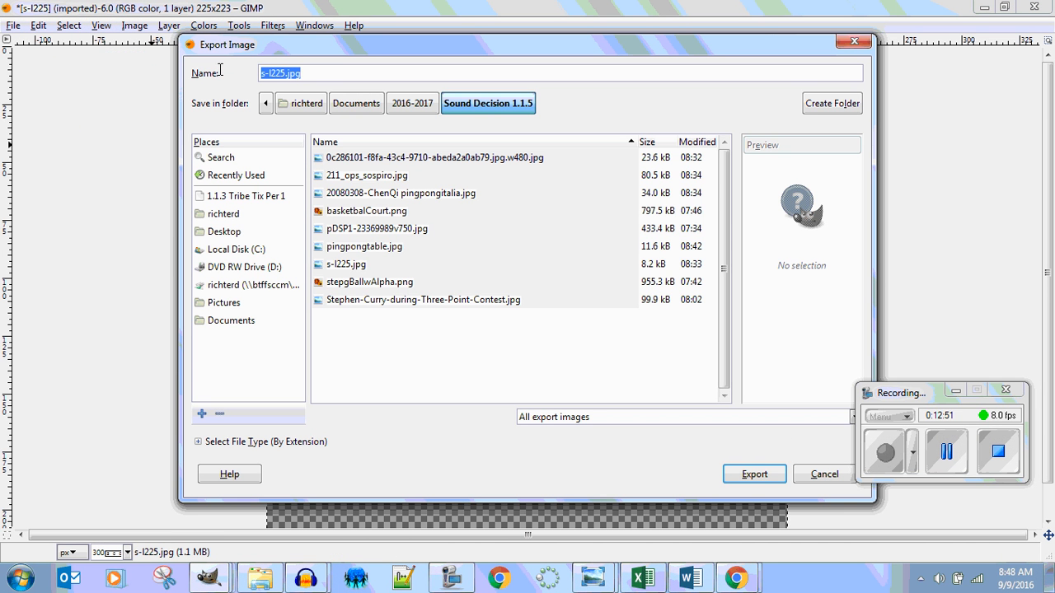
type("ping")
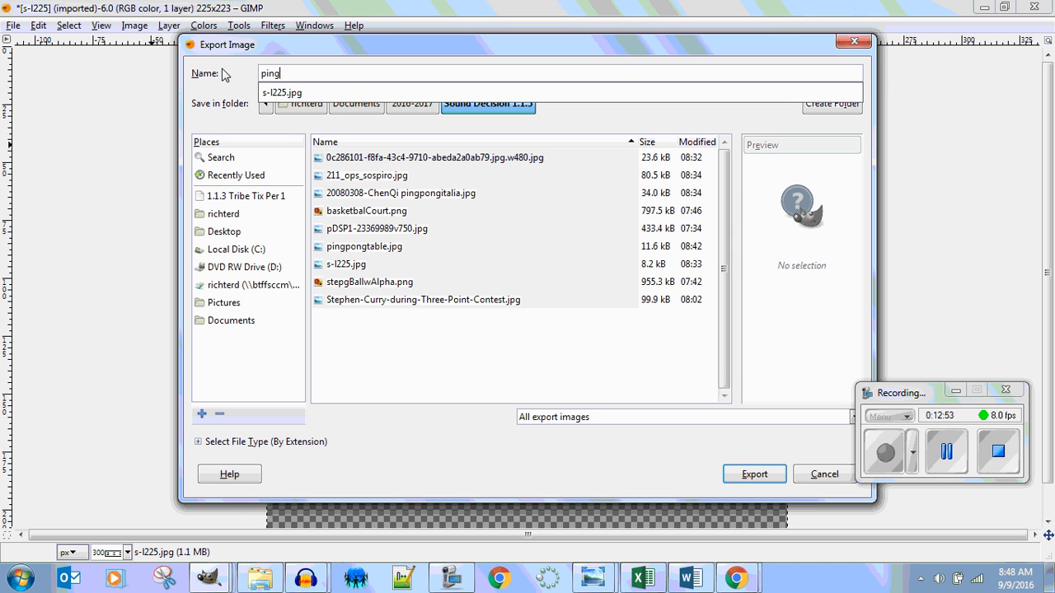
type("pongballw")
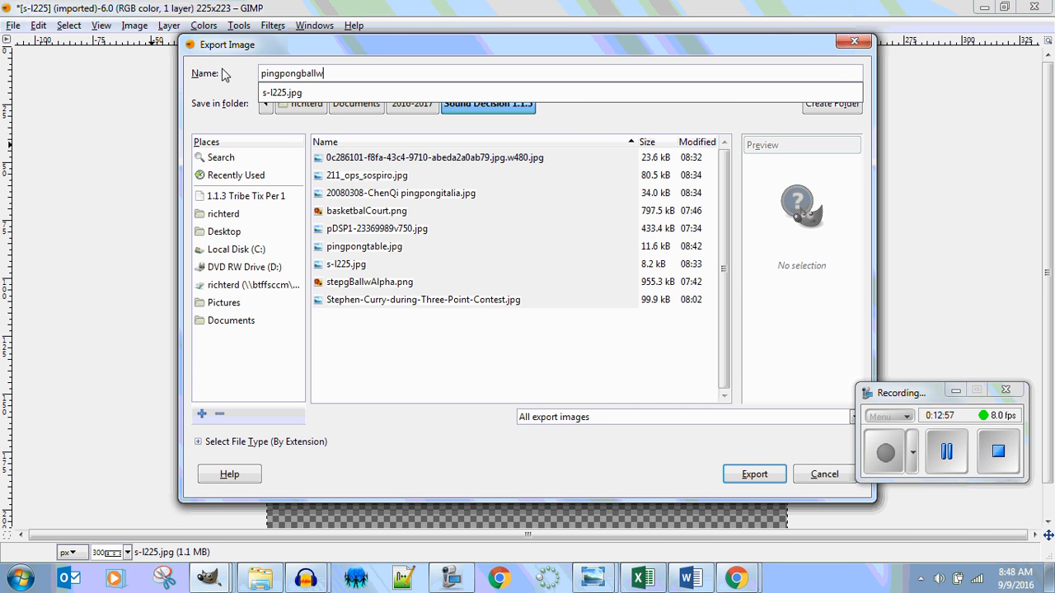
type("Alpha.png")
left_click(755, 480)
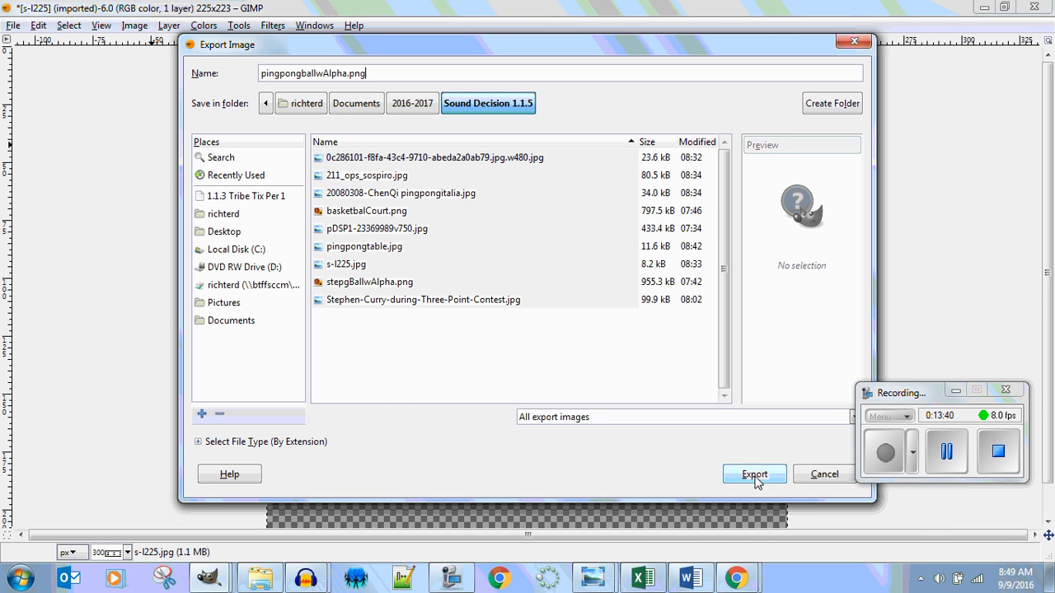
left_click(755, 477)
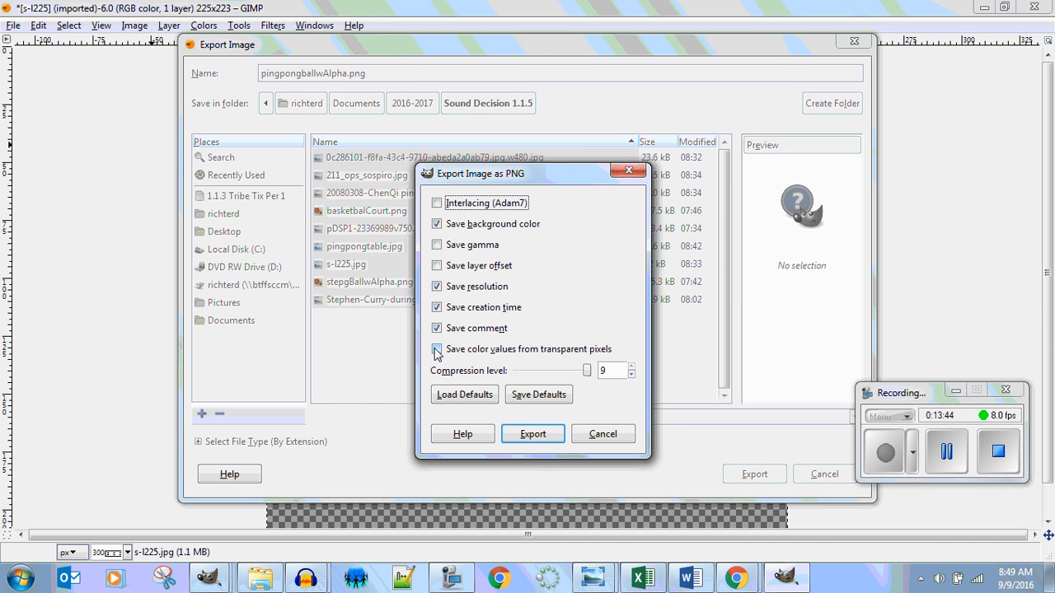
- Finish the PNG export without color values from transparent pixels, saving these export options as the defaults
left_click(437, 349)
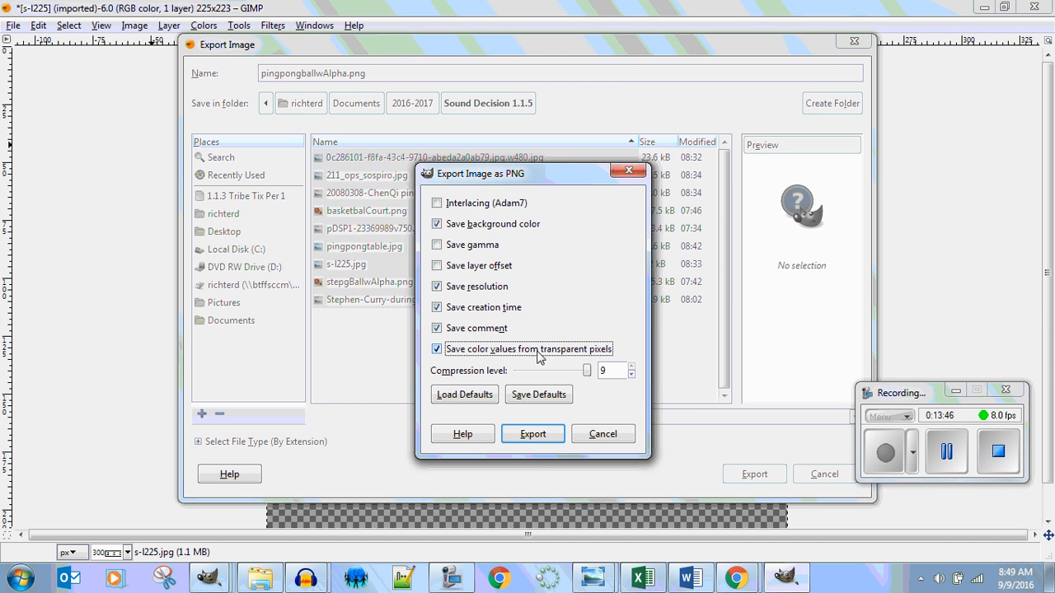
left_click(437, 353)
left_click(438, 350)
left_click(556, 400)
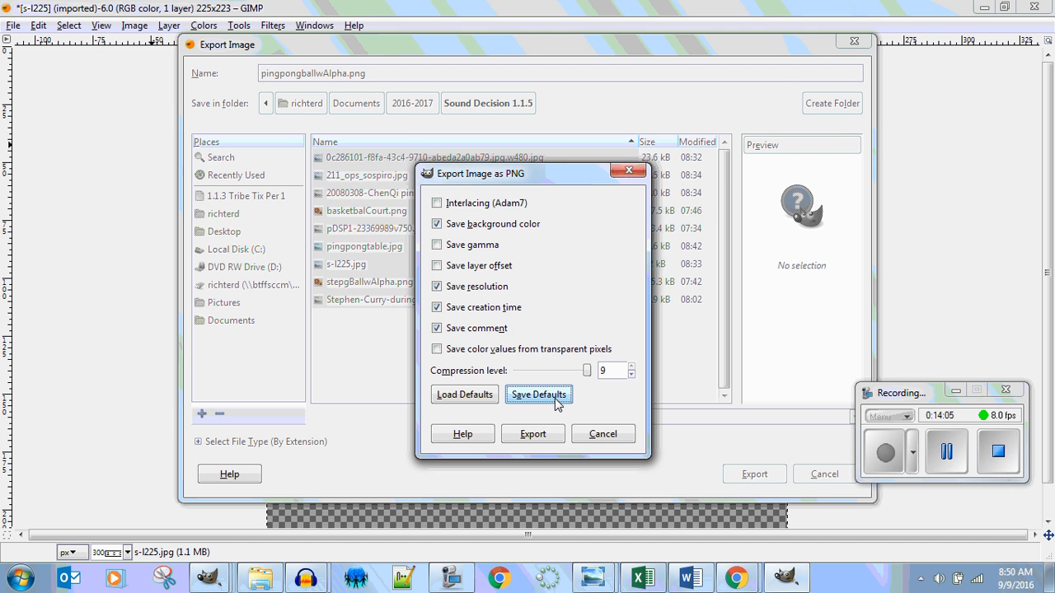
left_click(551, 433)
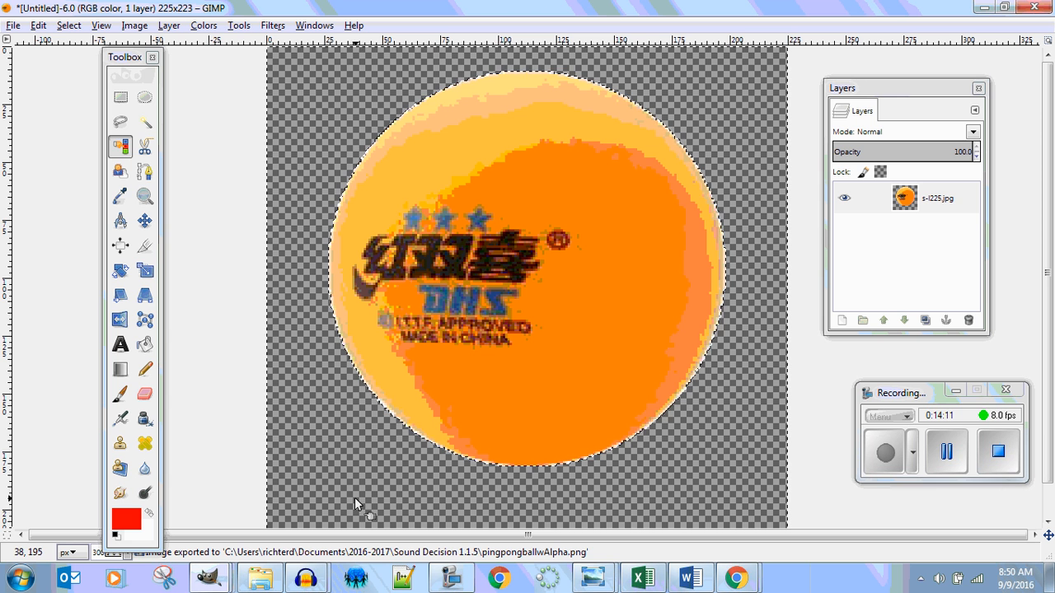
- Crop the image closely around the ball to about 180 × 178 px
left_click(144, 246)
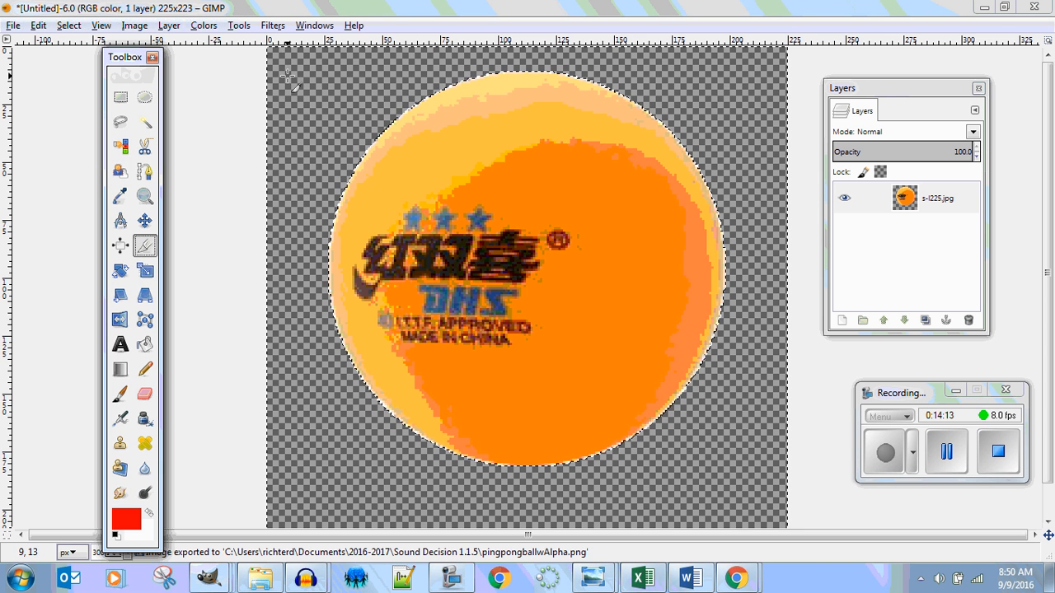
left_click_drag(316, 62, 397, 65)
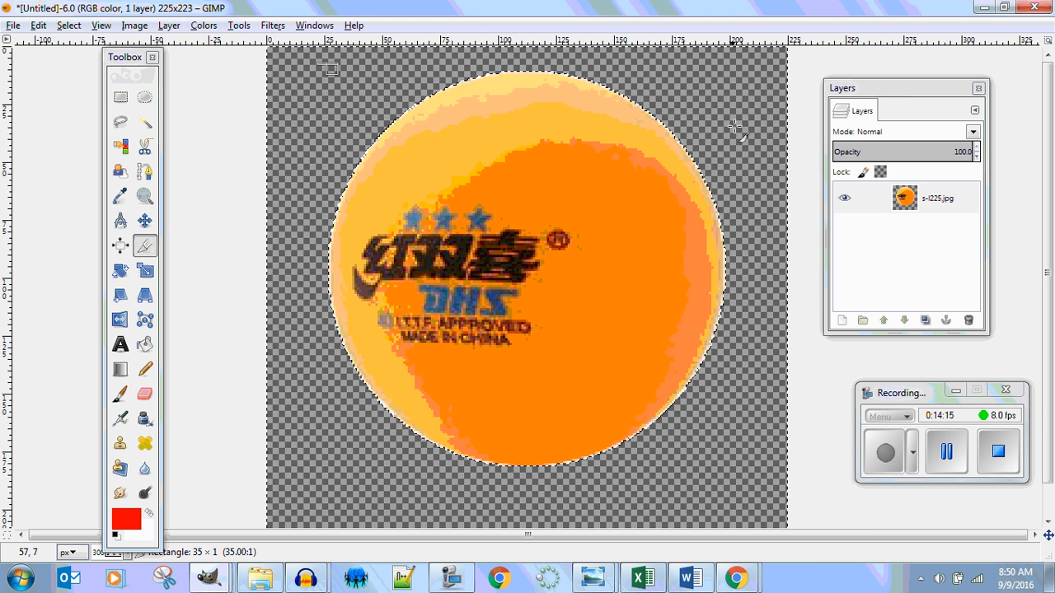
left_click_drag(735, 126, 736, 478)
left_click(567, 333)
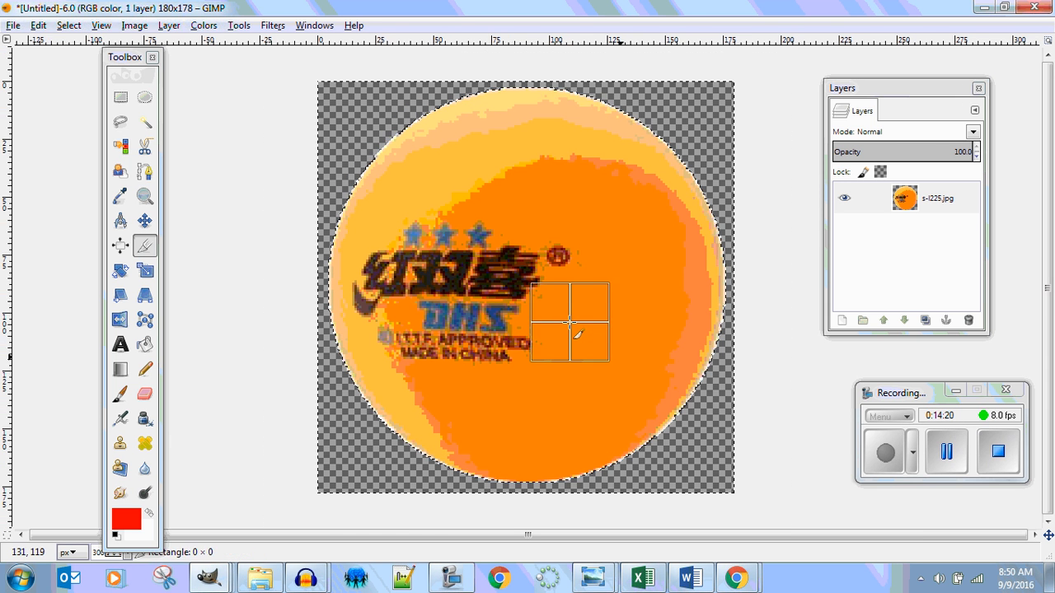
- Export the cropped ball again, replacing the existing pingpongballwAlpha.png with the same PNG options
left_click(13, 25)
left_click(34, 229)
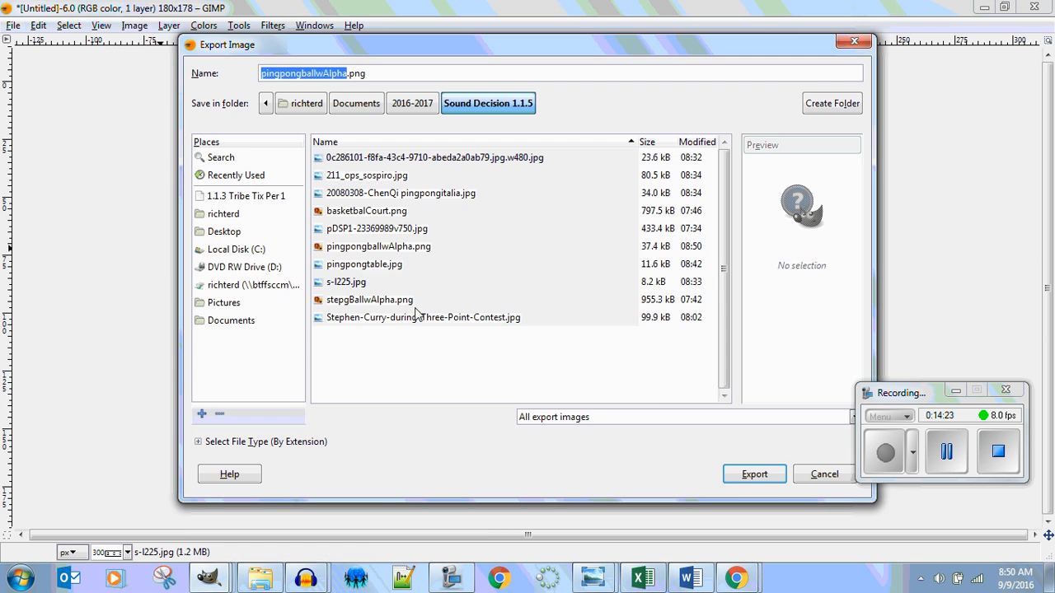
left_click(754, 473)
left_click(567, 337)
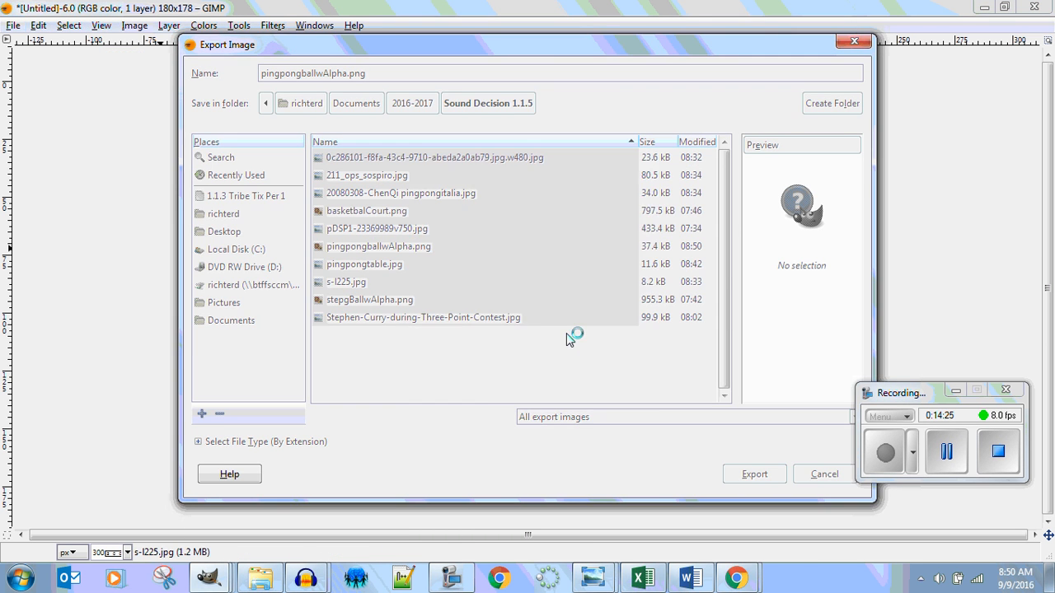
left_click(533, 435)
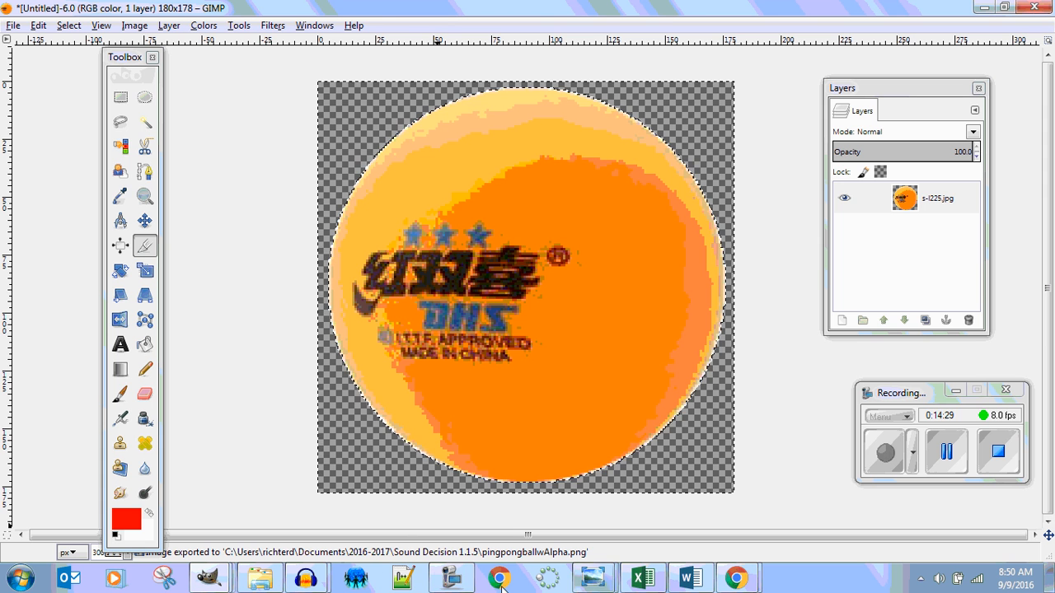
- Switch to MIT App Inventor in Chrome and upload pingpongballwAlpha.png as the picture of the imgSprOpponent sprite
left_click(736, 579)
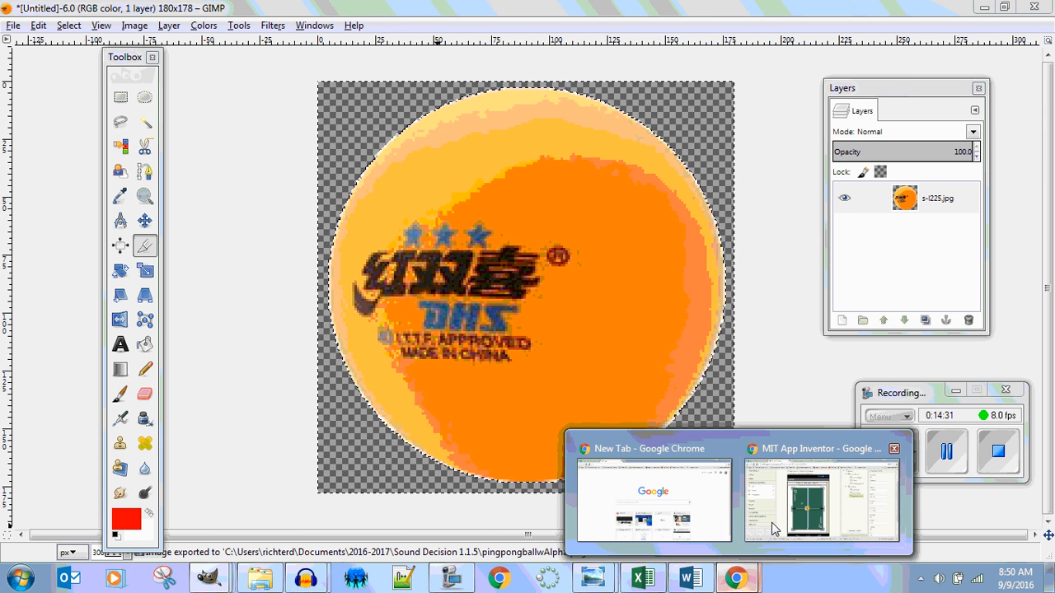
left_click(774, 527)
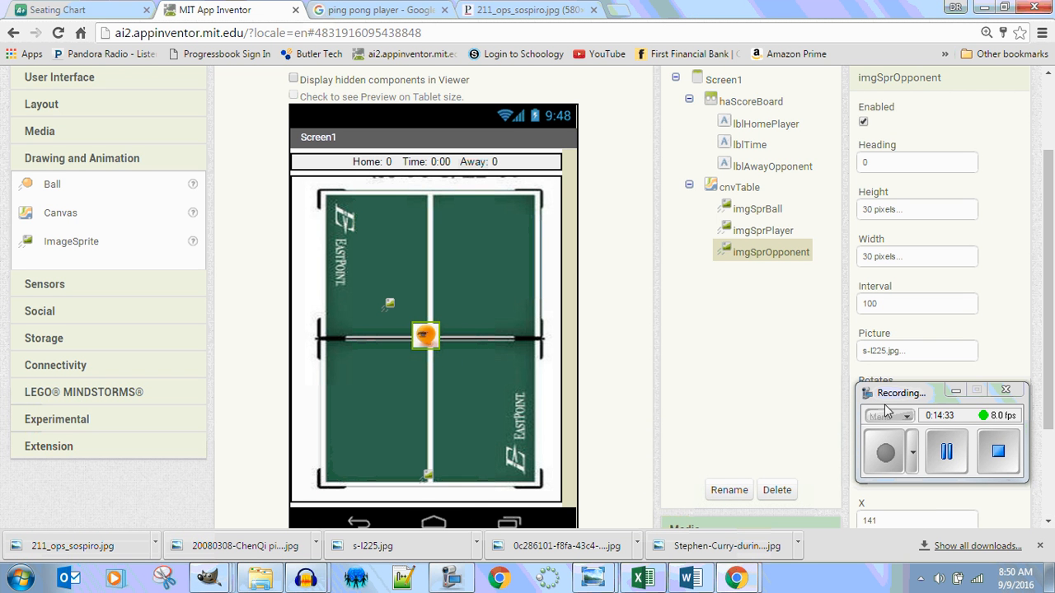
left_click_drag(1052, 379, 1052, 453)
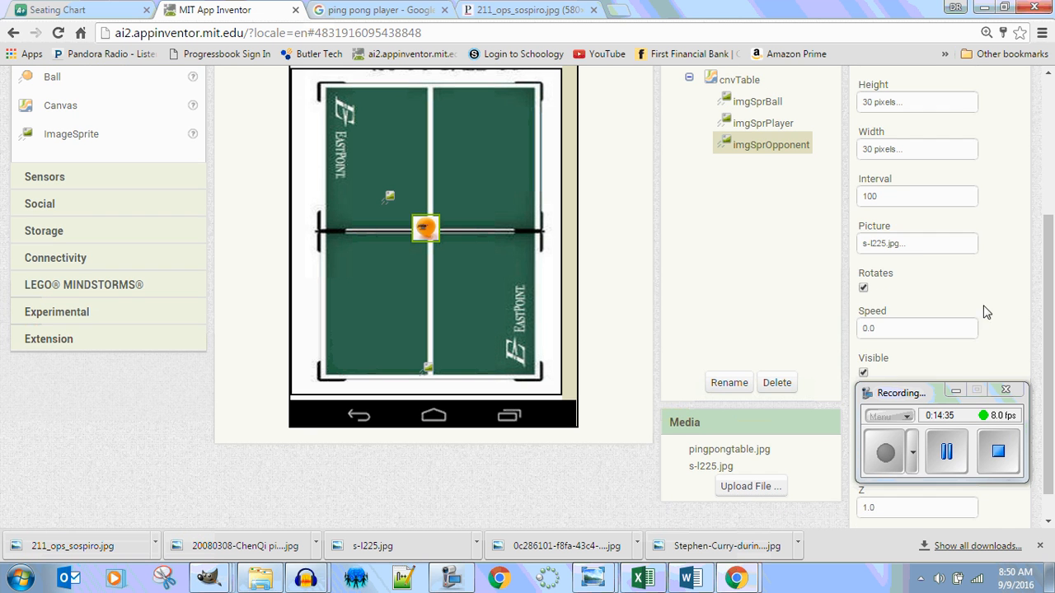
left_click(919, 245)
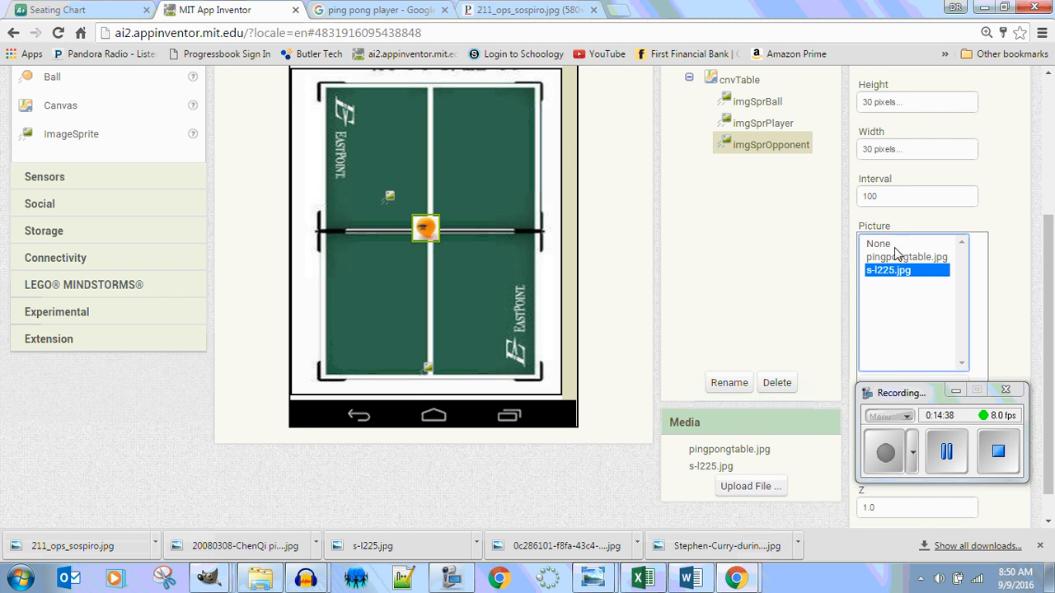
left_click_drag(931, 399, 914, 426)
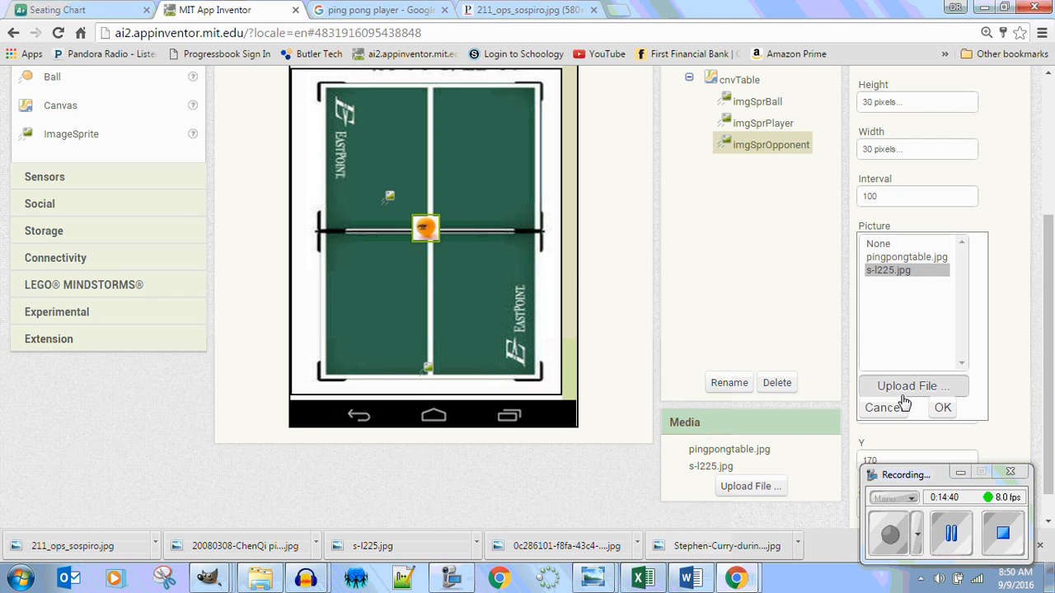
left_click(906, 386)
left_click(384, 200)
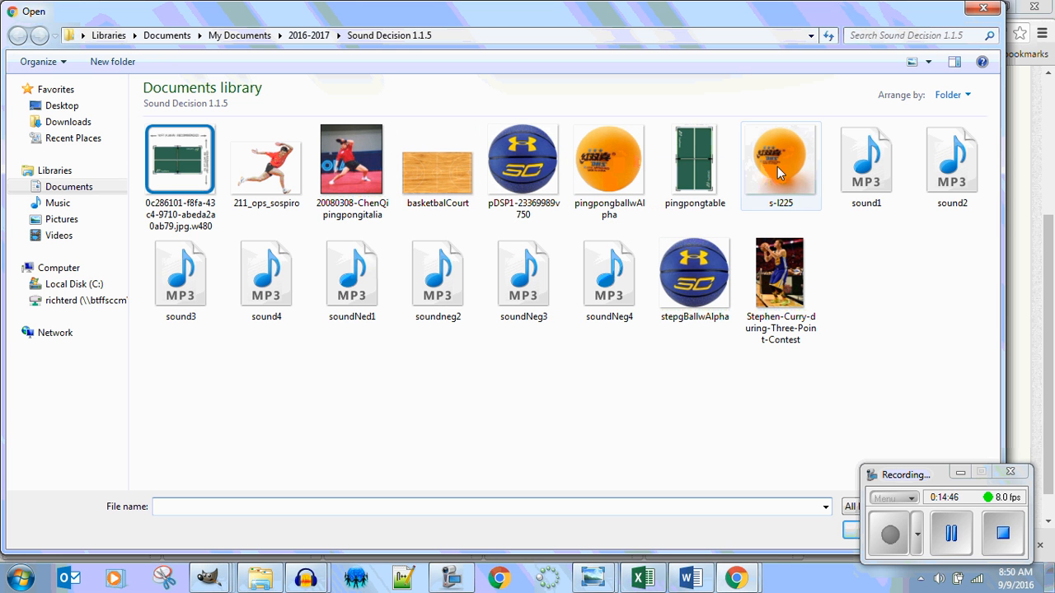
left_click(608, 169)
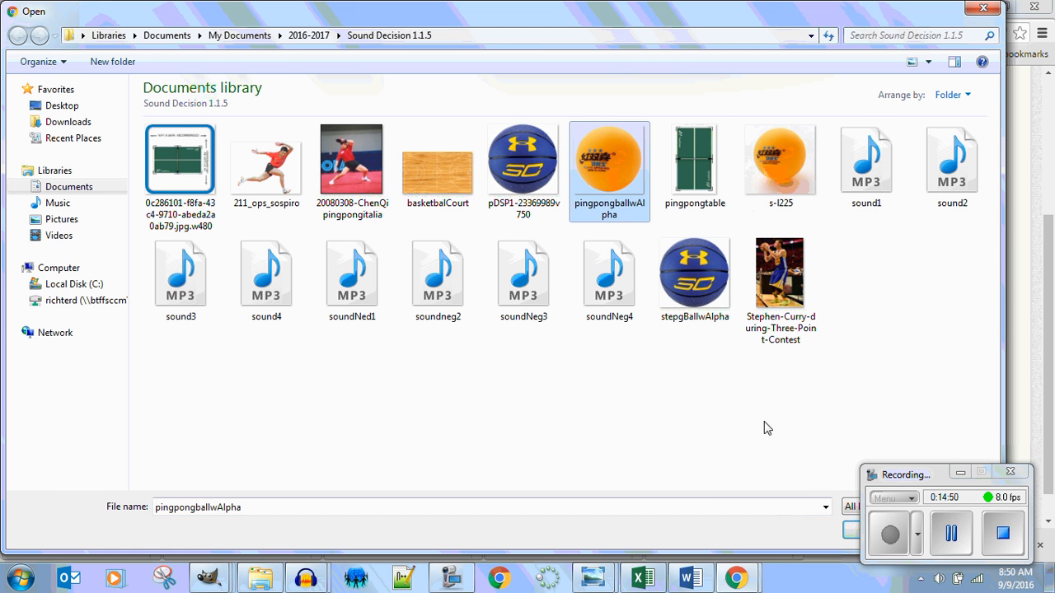
left_click(851, 532)
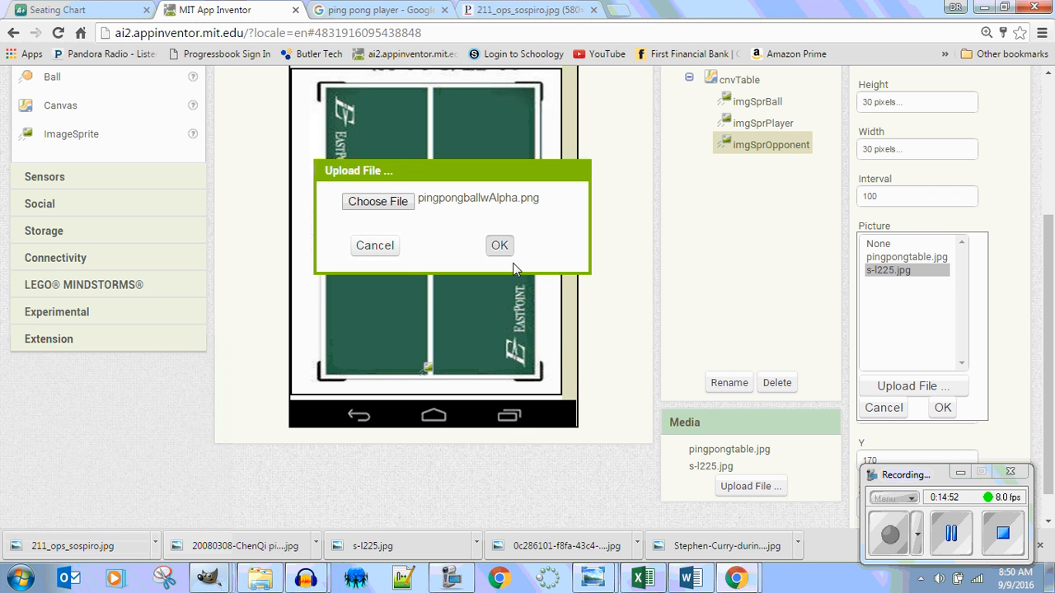
left_click(497, 247)
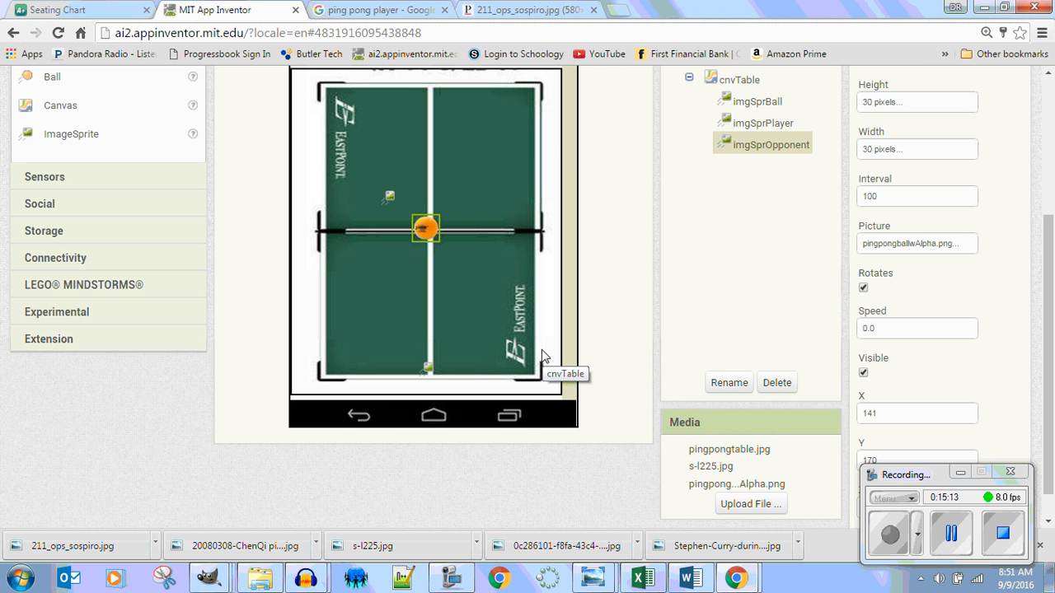
- Open the 20080308-ChenQi pingpongitalia image from the Sound Decision 1.1.5 folder in GIMP and maximize its window
left_click(260, 580)
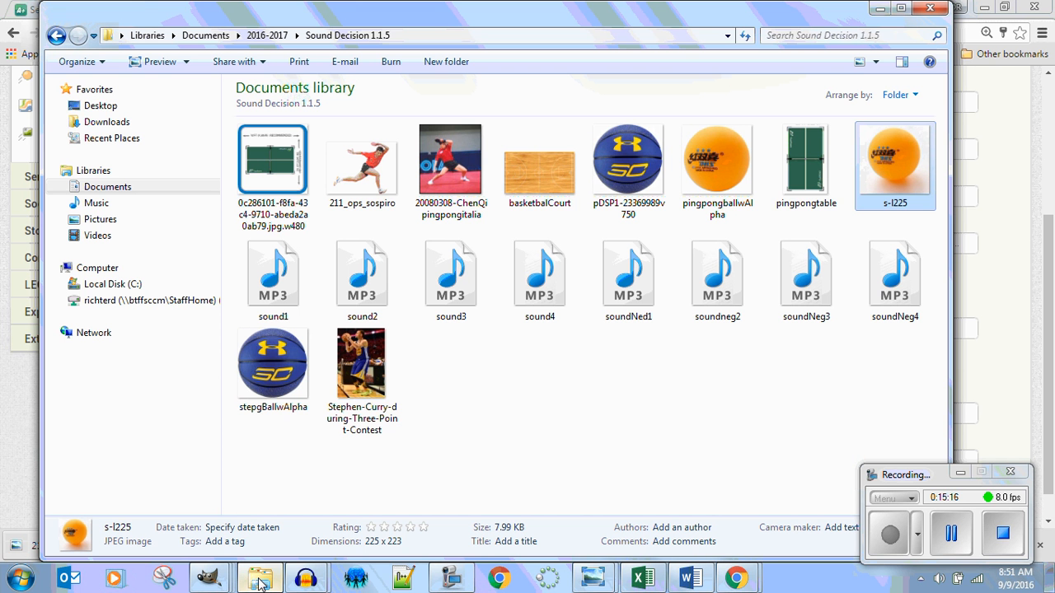
left_click(440, 166)
right_click(445, 157)
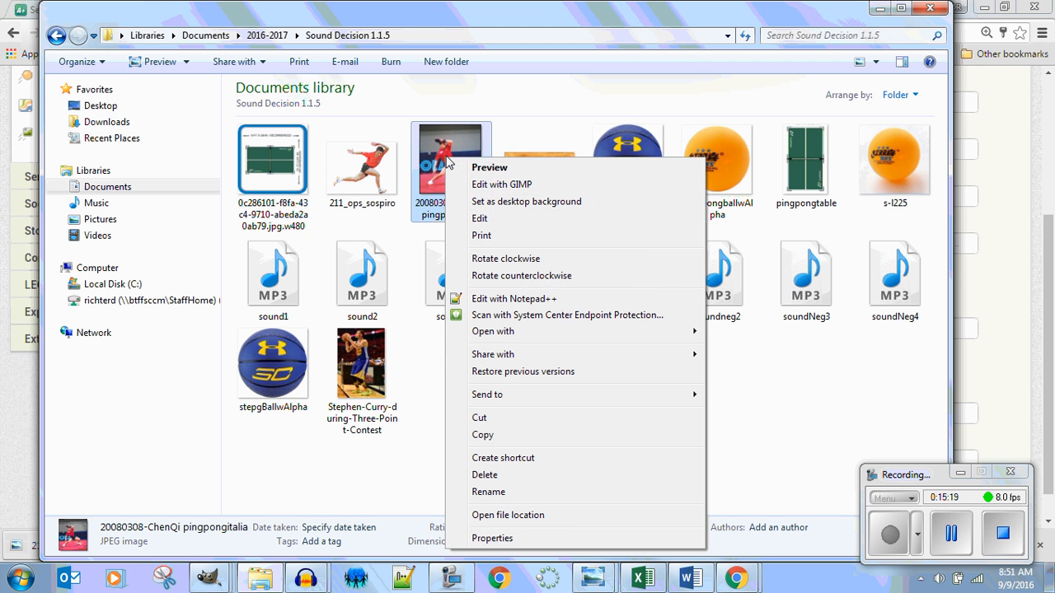
left_click(502, 188)
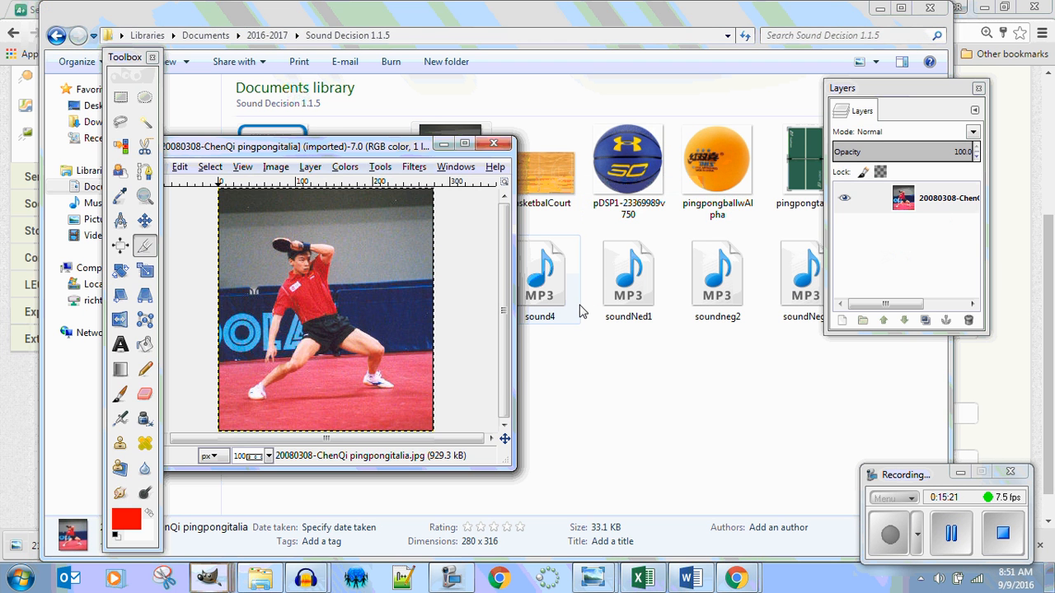
left_click(465, 144)
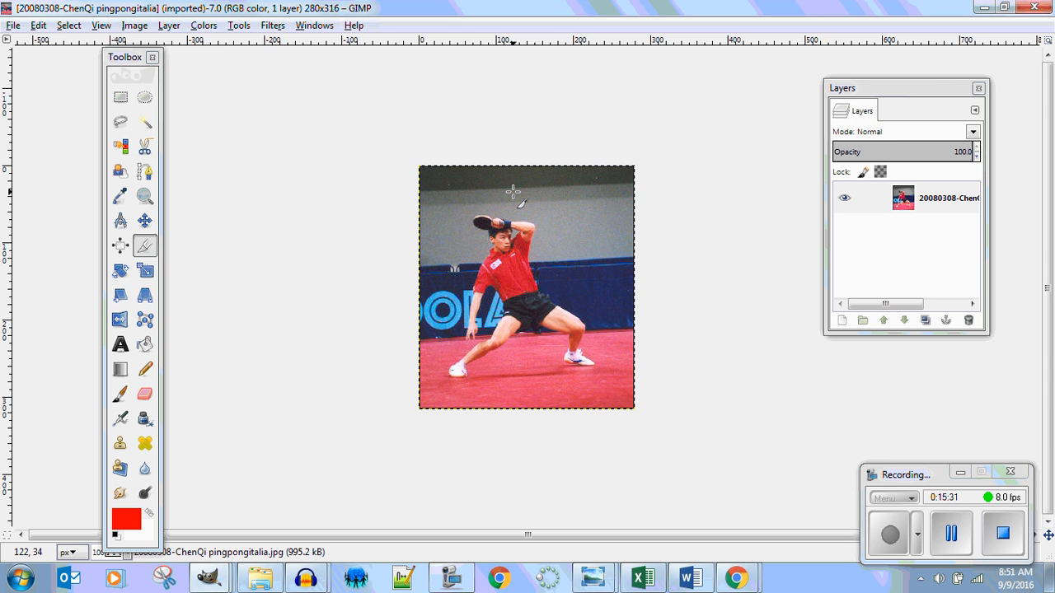
key("plus")
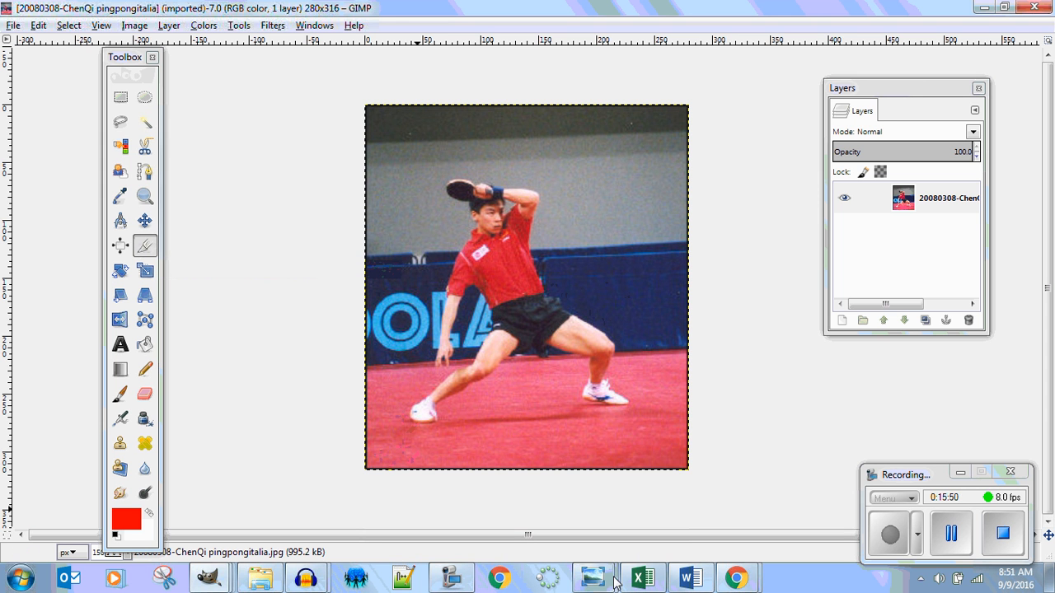
mouse_move(727, 580)
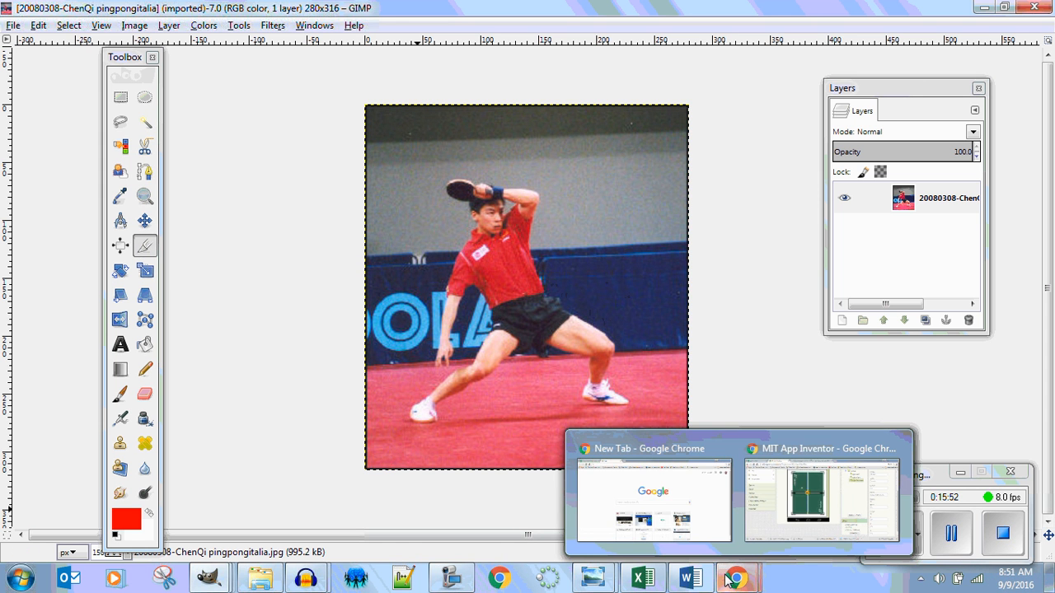
mouse_move(657, 580)
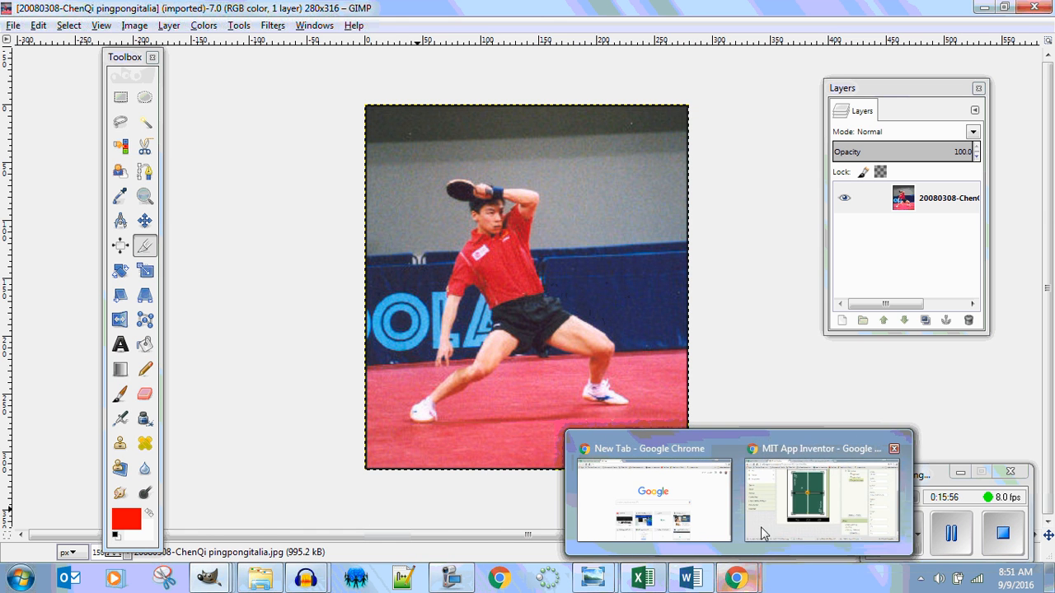
left_click(761, 526)
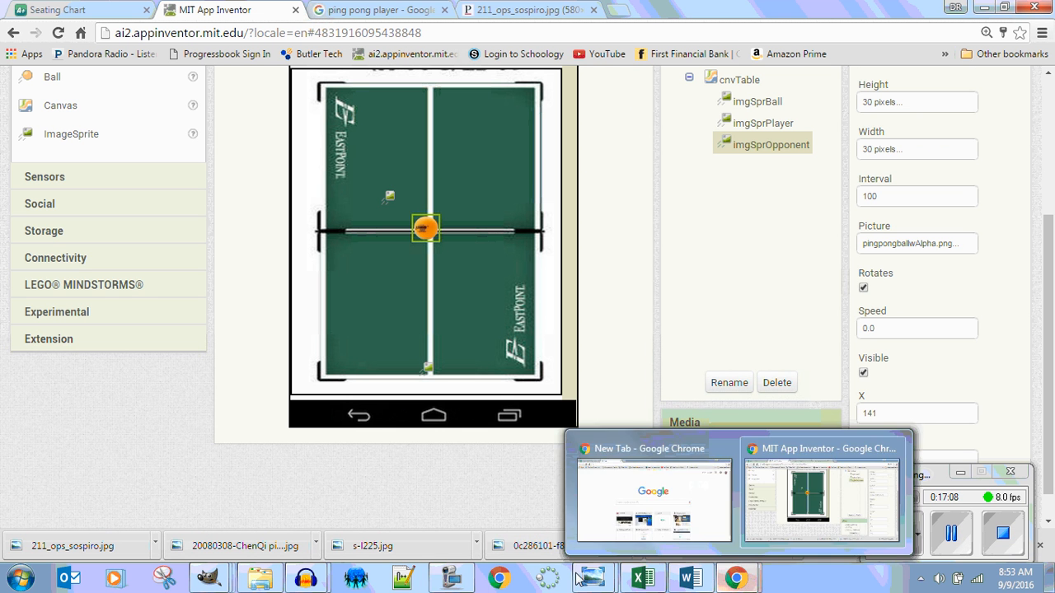
mouse_move(209, 579)
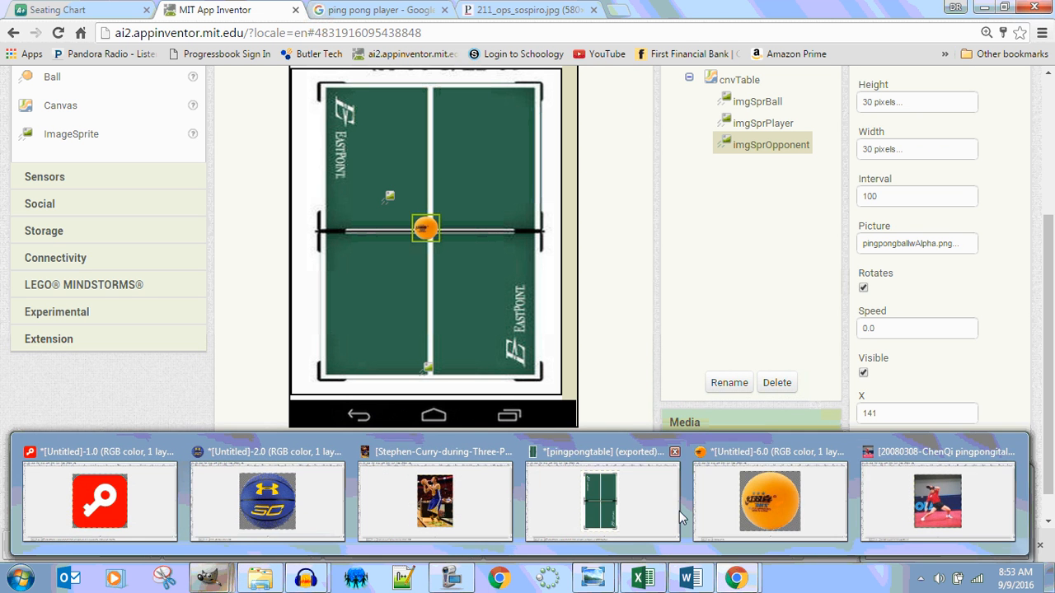
left_click(958, 515)
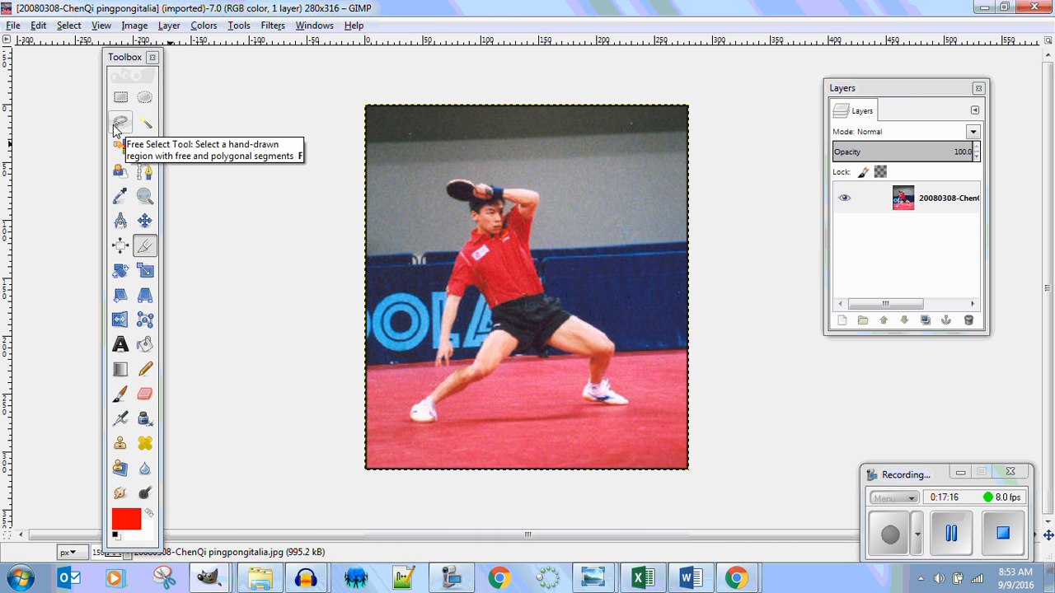
left_click(144, 247)
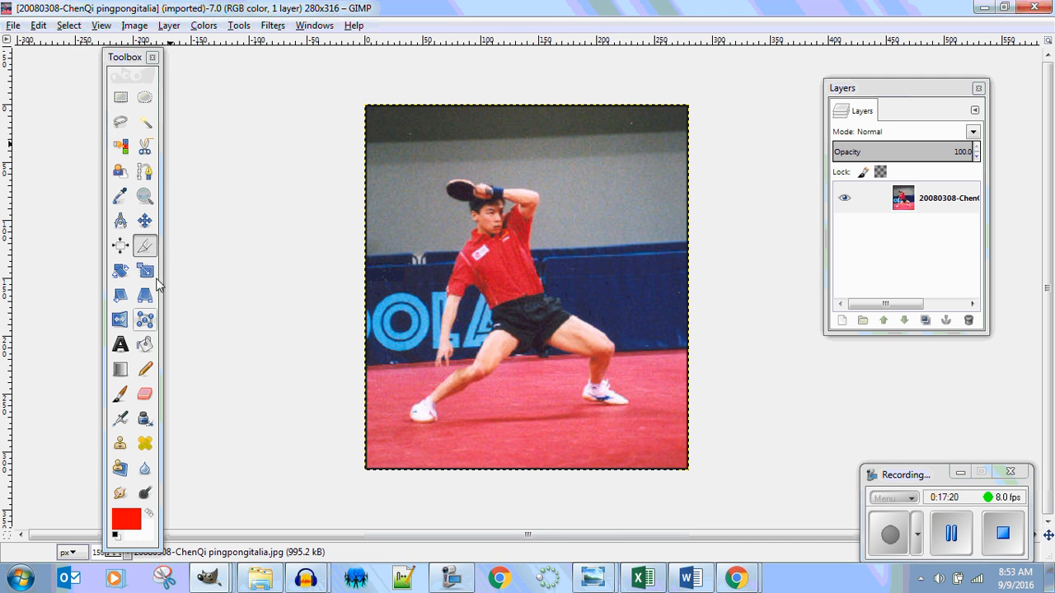
- Outline the player with the Free Select tool, following the shoes, legs, arms, paddle, head and shirt, and close the selection at the starting shoe
left_click(121, 122)
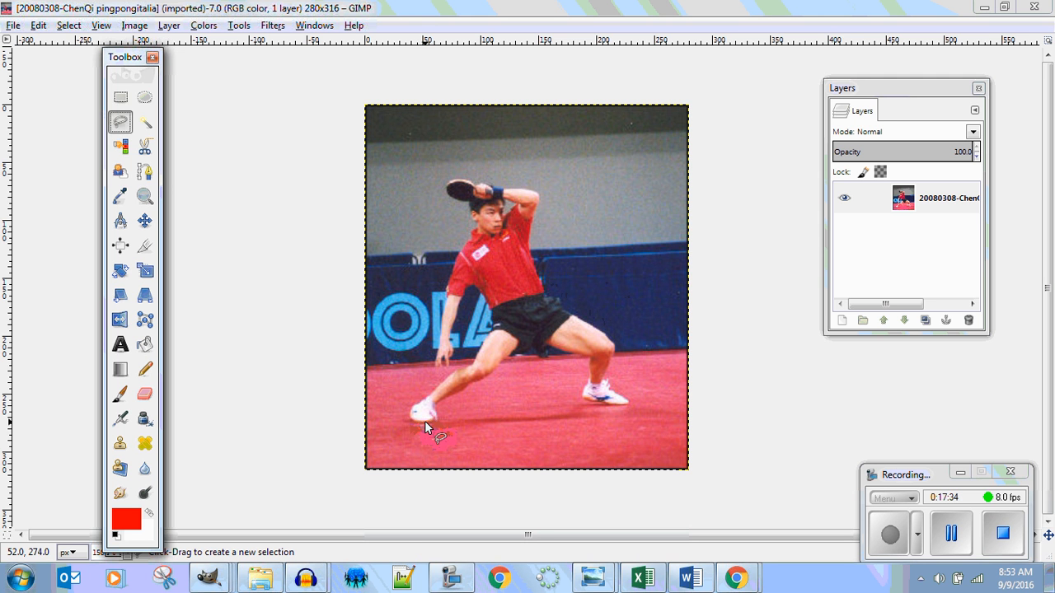
left_click(407, 418)
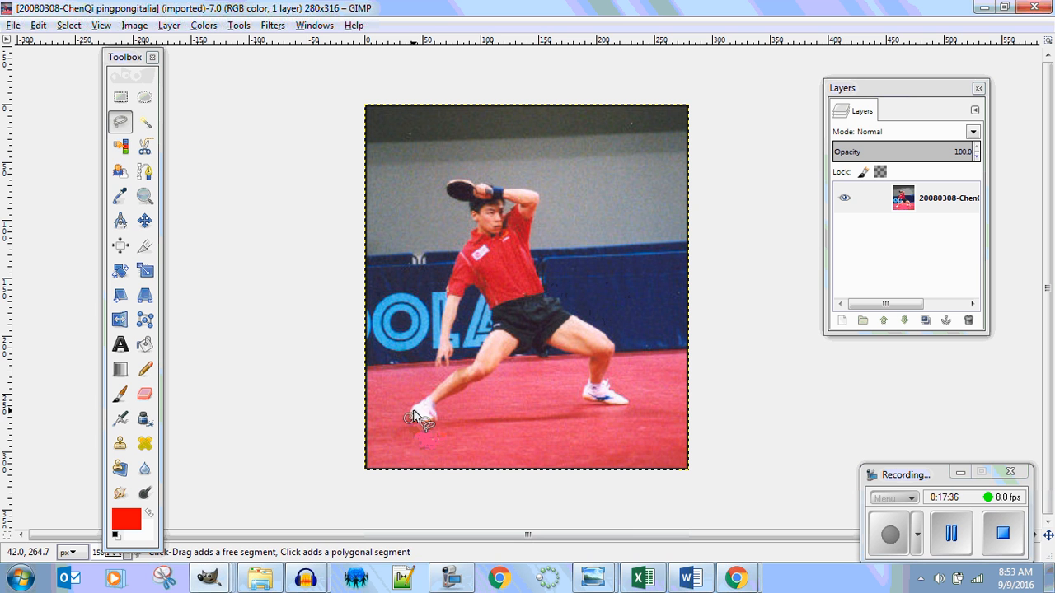
left_click(423, 406)
left_click(441, 385)
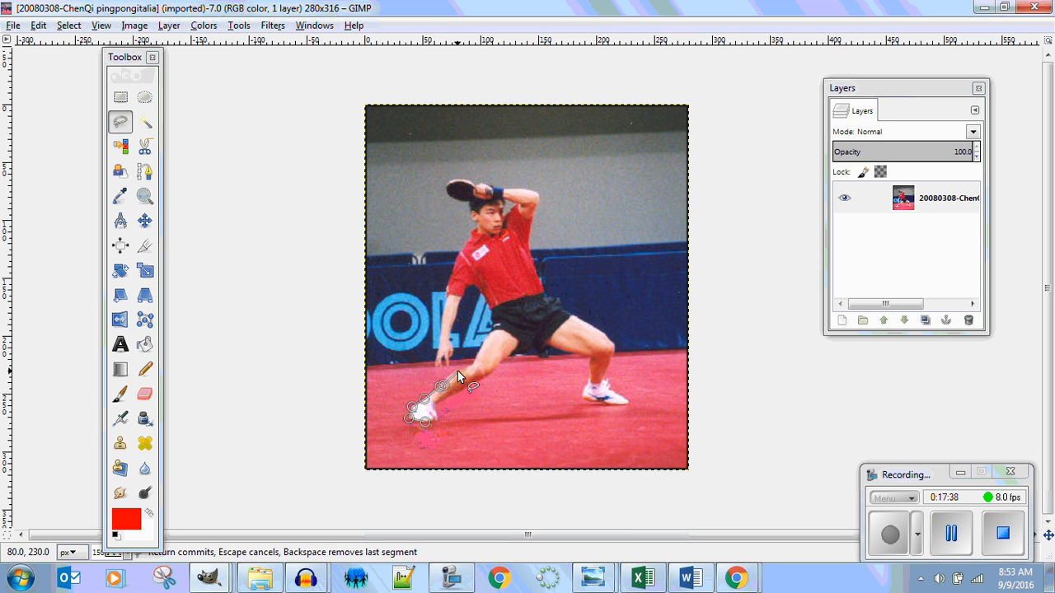
left_click(458, 370)
left_click(477, 362)
left_click(488, 340)
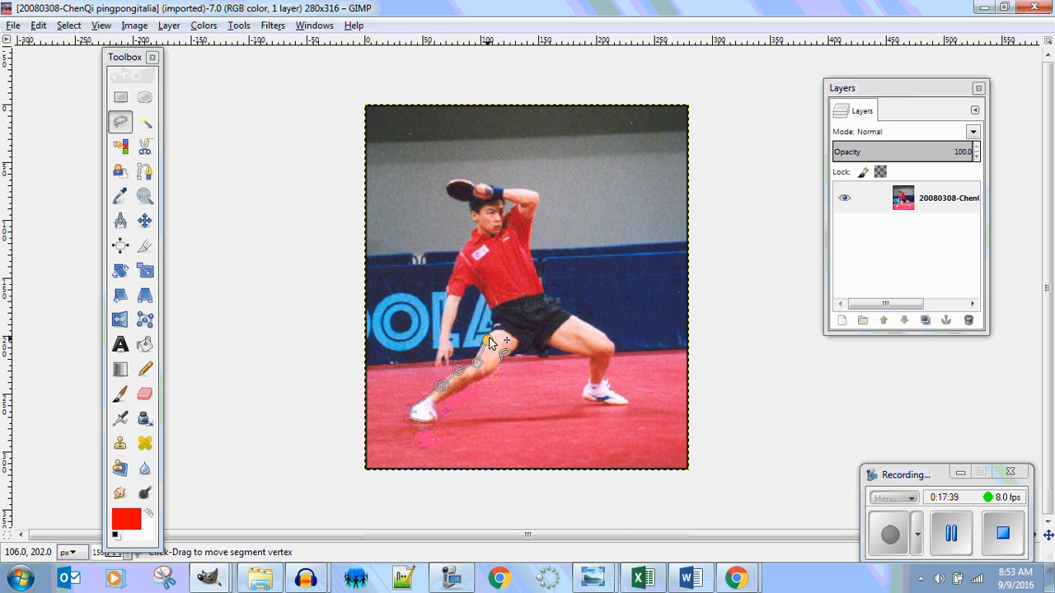
left_click(490, 318)
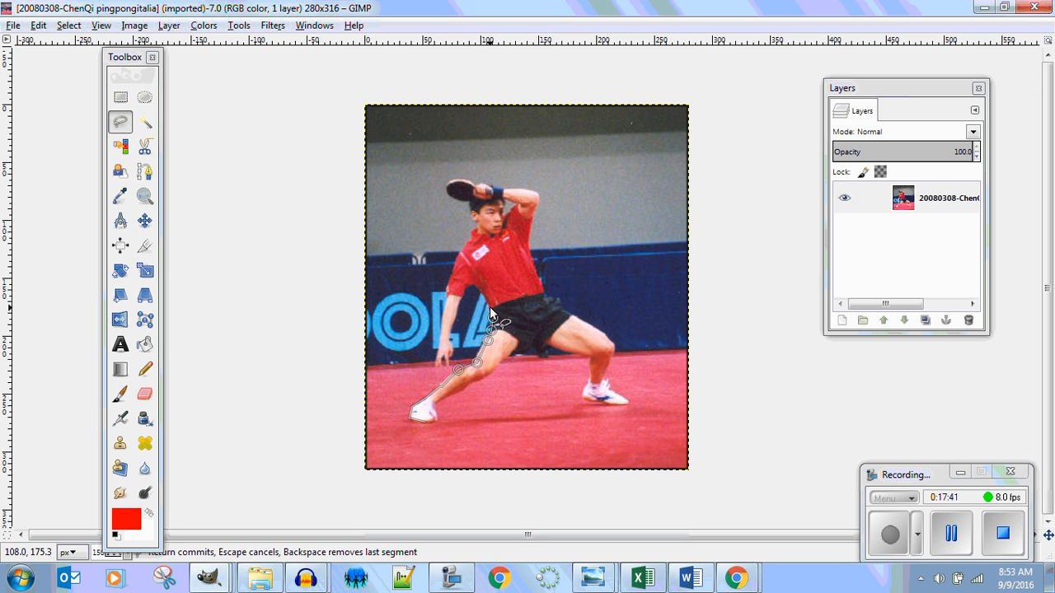
left_click(489, 307)
left_click(479, 294)
left_click(469, 285)
left_click(462, 286)
left_click(456, 310)
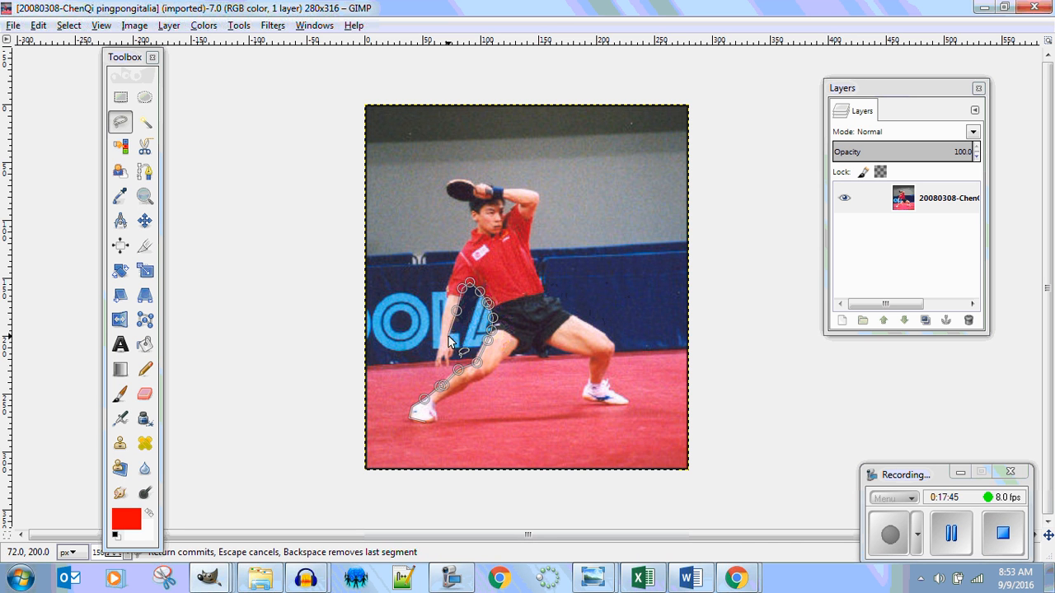
left_click(449, 338)
left_click(452, 351)
left_click(449, 361)
left_click(446, 273)
left_click(456, 257)
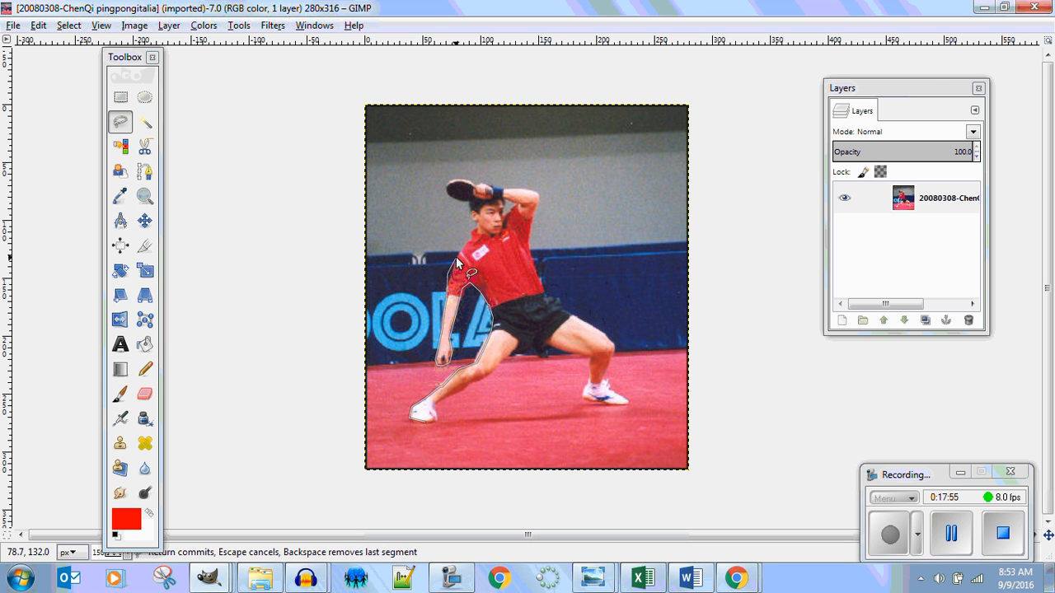
left_click(466, 239)
left_click(470, 212)
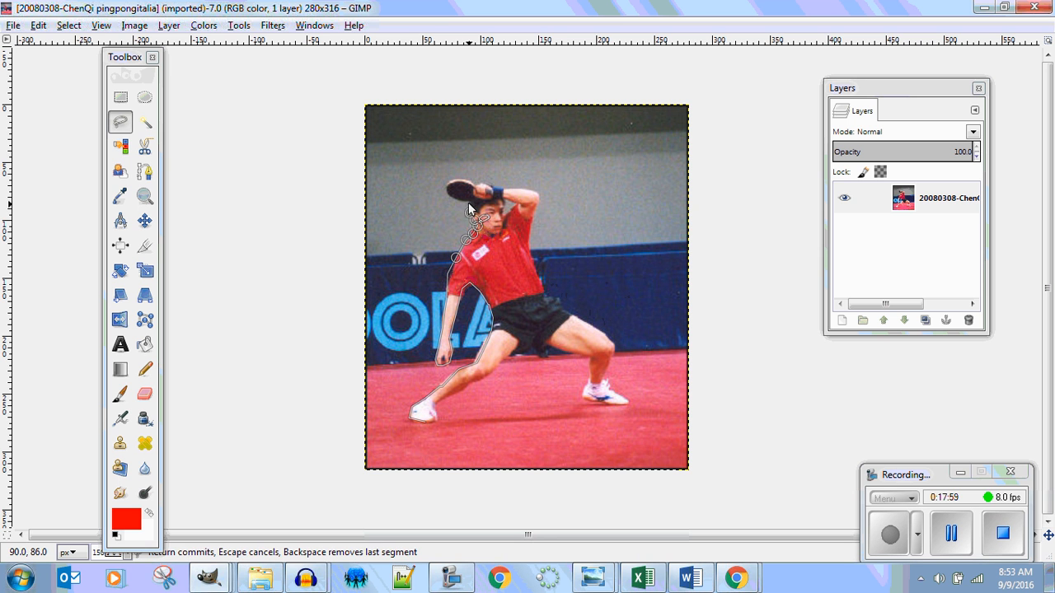
left_click(447, 190)
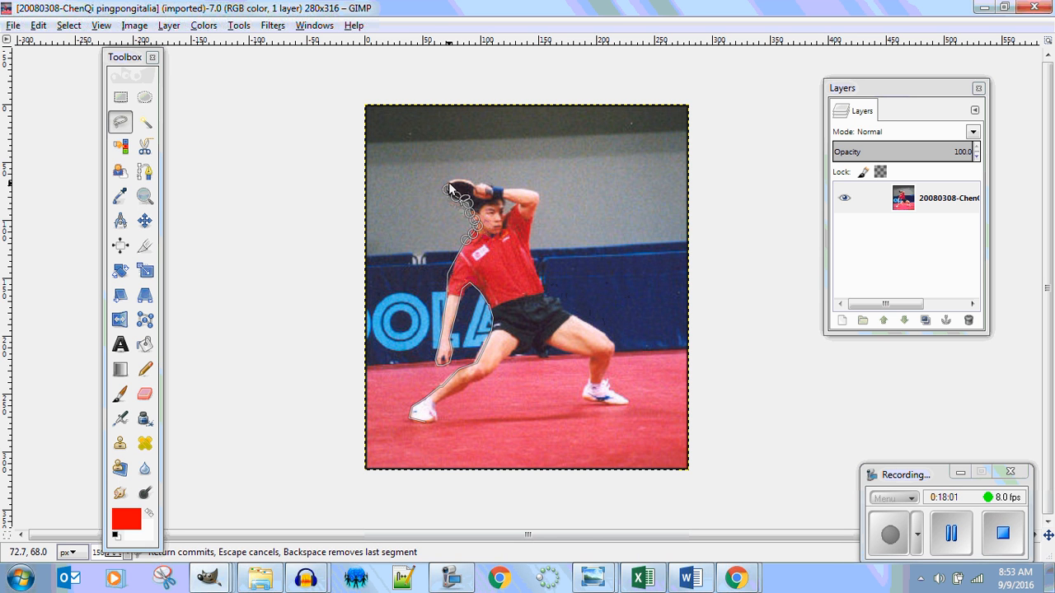
left_click(450, 179)
left_click(462, 179)
left_click(473, 182)
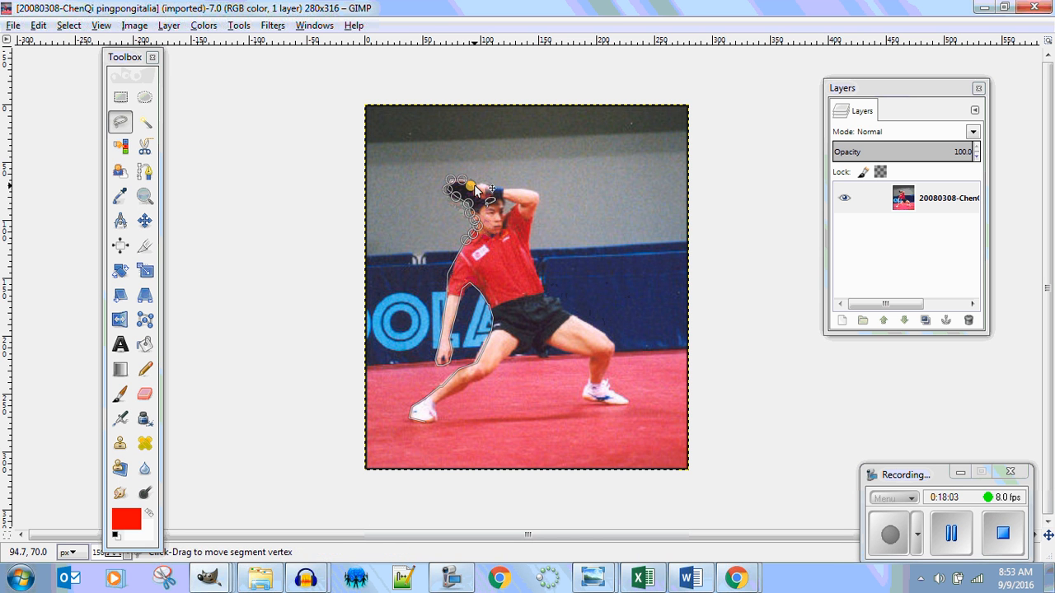
left_click(479, 187)
left_click(508, 200)
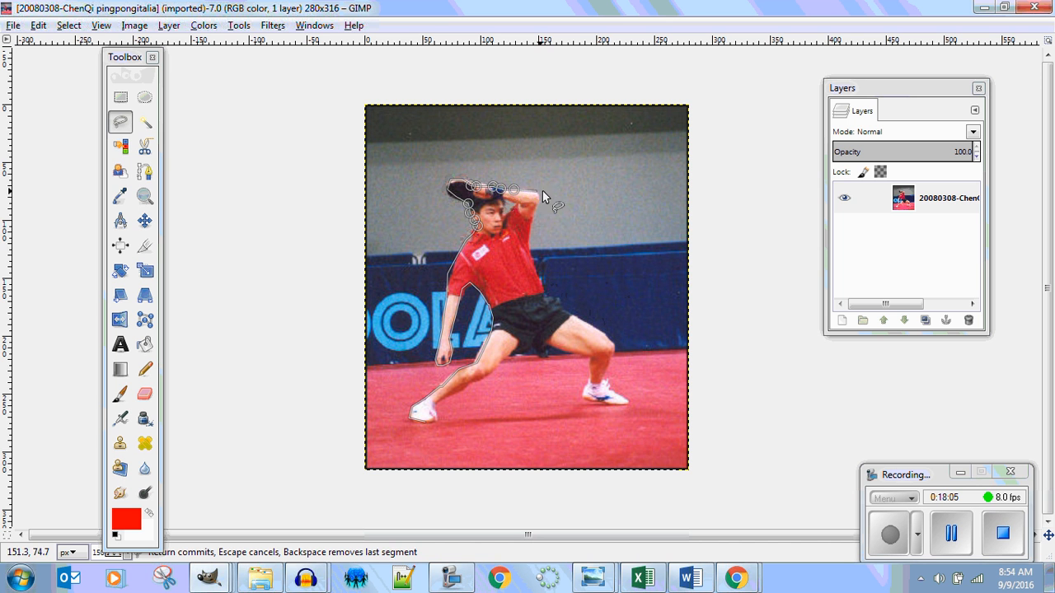
left_click(492, 188)
left_click(502, 190)
left_click(513, 190)
left_click(541, 192)
left_click(538, 207)
left_click(536, 222)
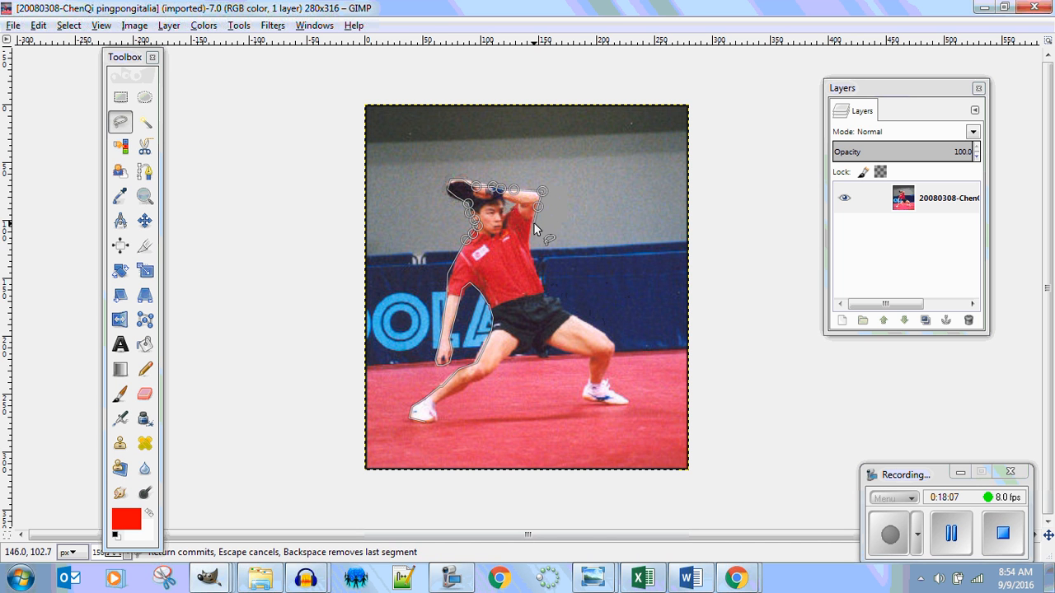
left_click(532, 240)
left_click(528, 244)
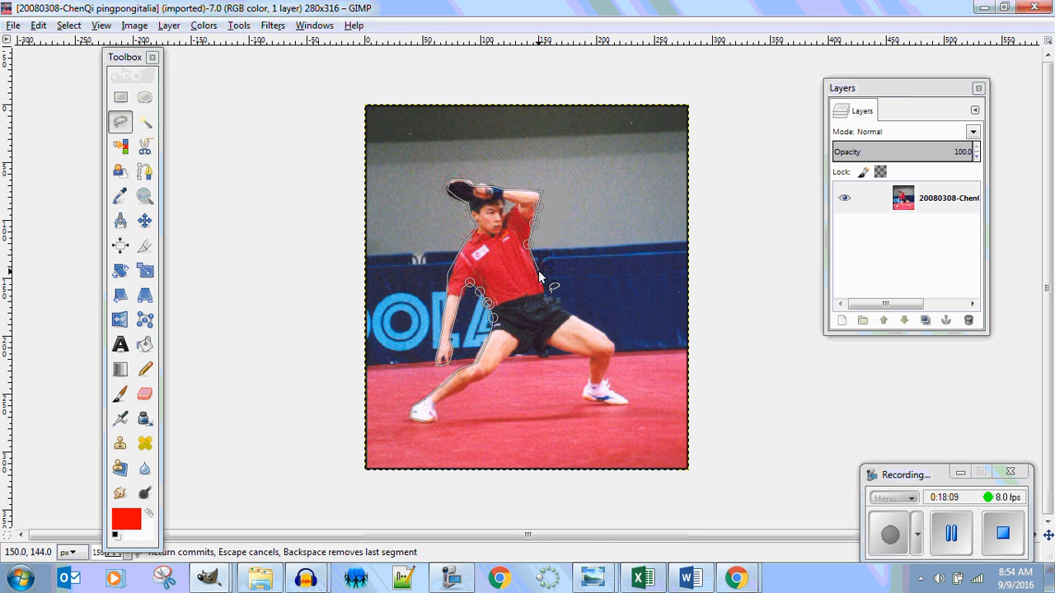
left_click(536, 275)
left_click(548, 296)
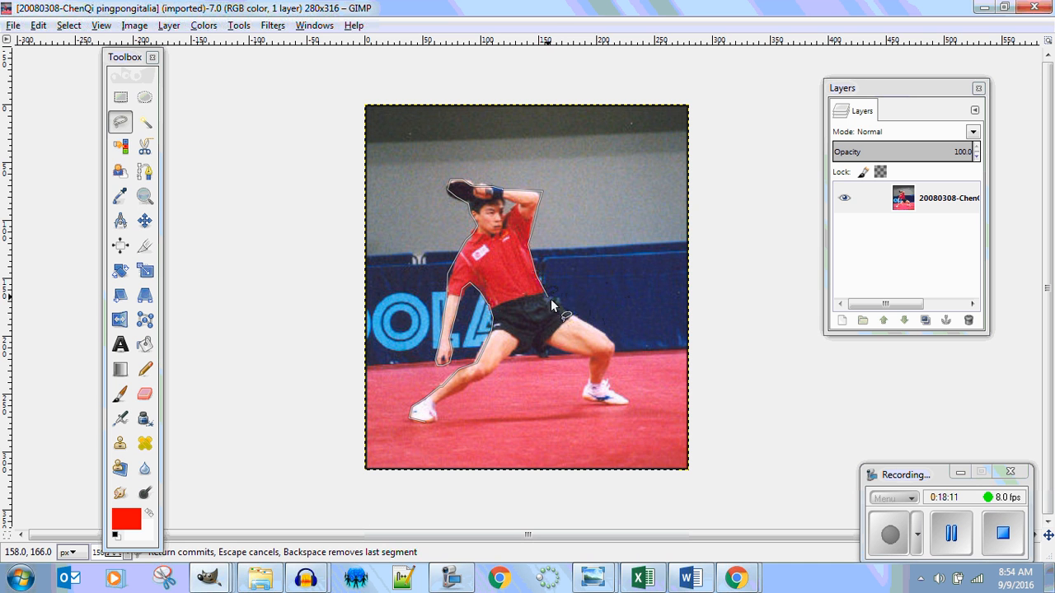
left_click(567, 310)
left_click(597, 328)
left_click(609, 363)
left_click(605, 381)
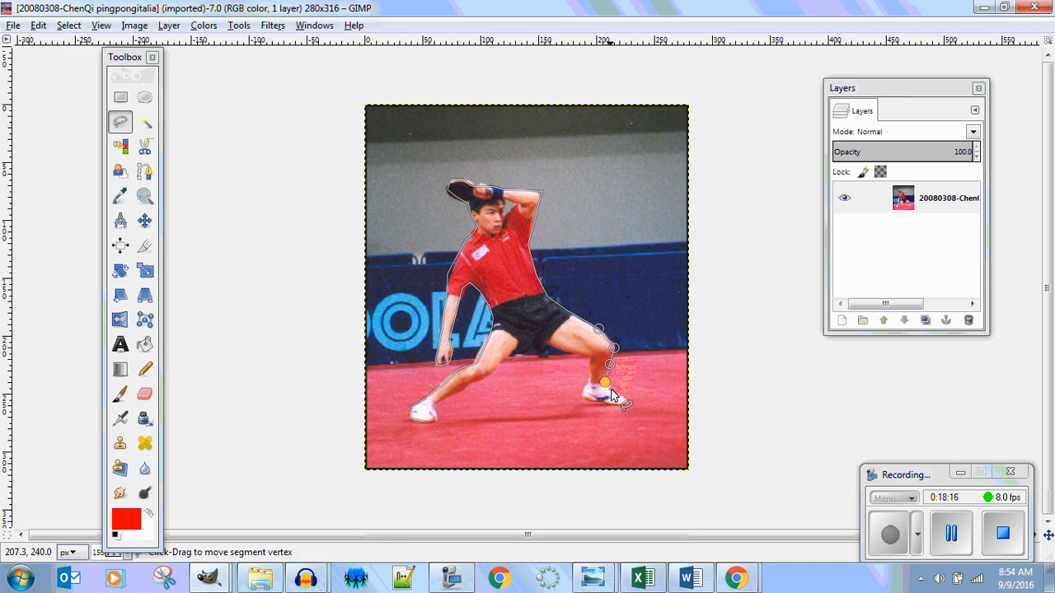
left_click(620, 395)
left_click(627, 402)
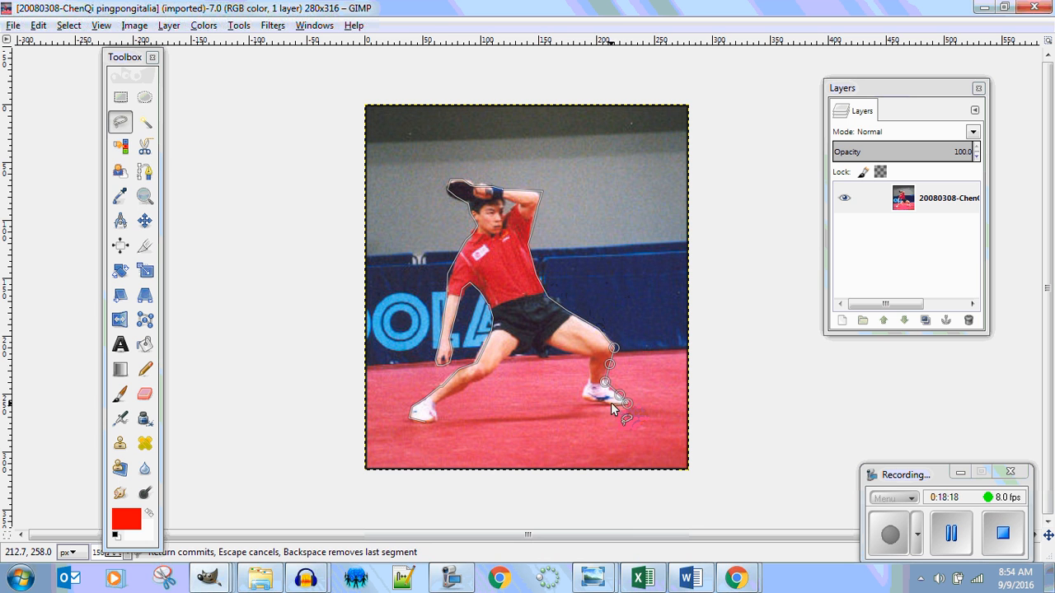
left_click(611, 403)
left_click(598, 403)
left_click(581, 401)
left_click(585, 387)
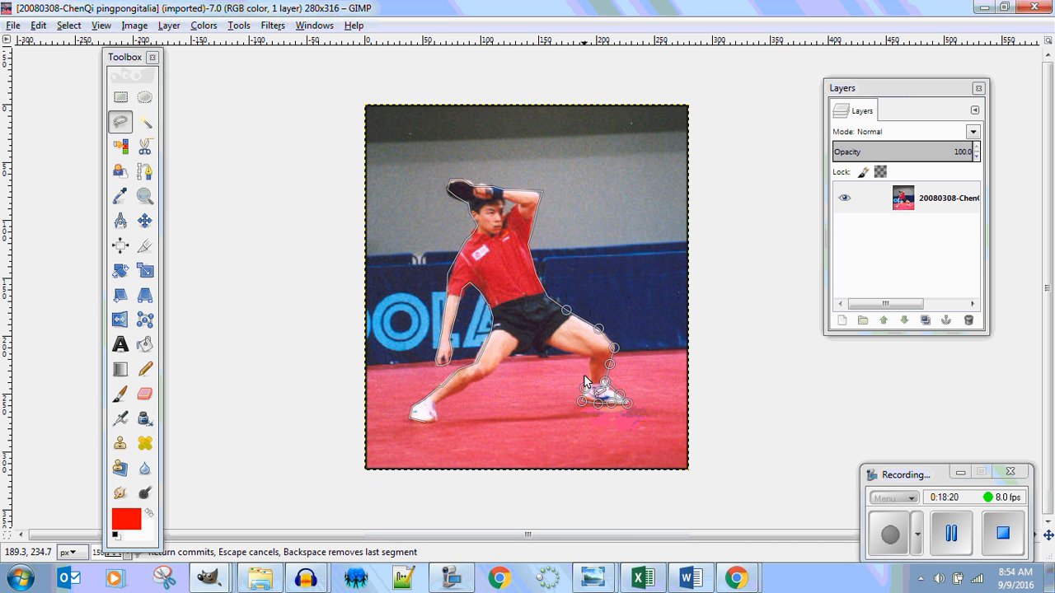
left_click(590, 356)
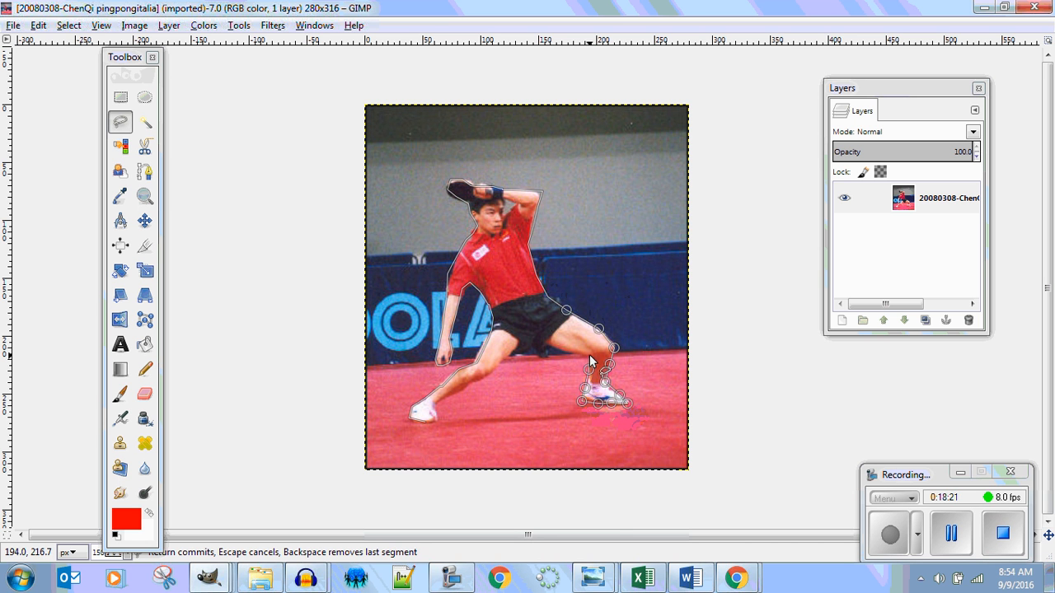
left_click(540, 348)
left_click(505, 360)
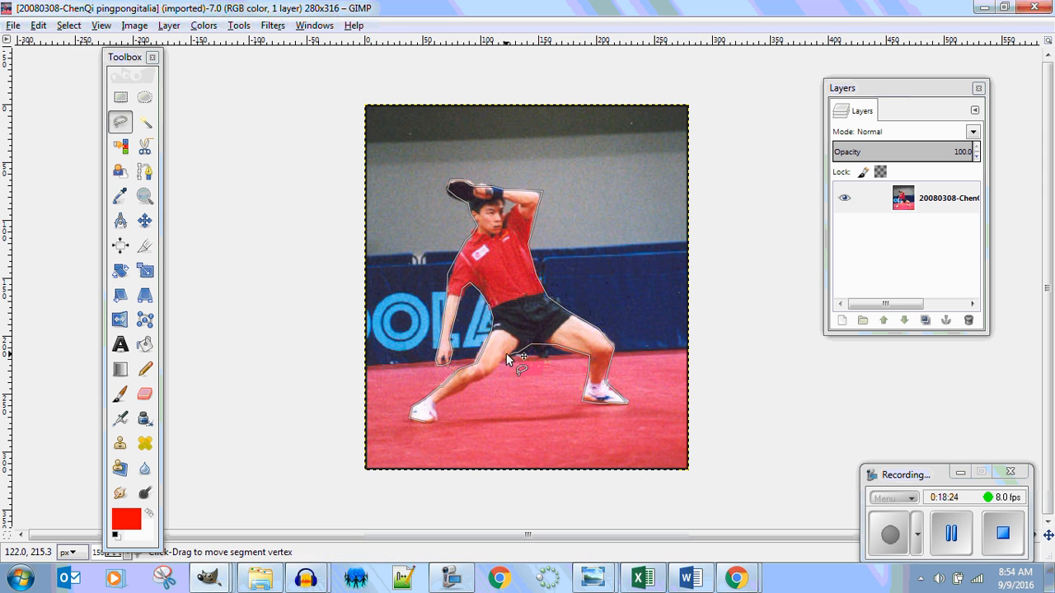
left_click(423, 421)
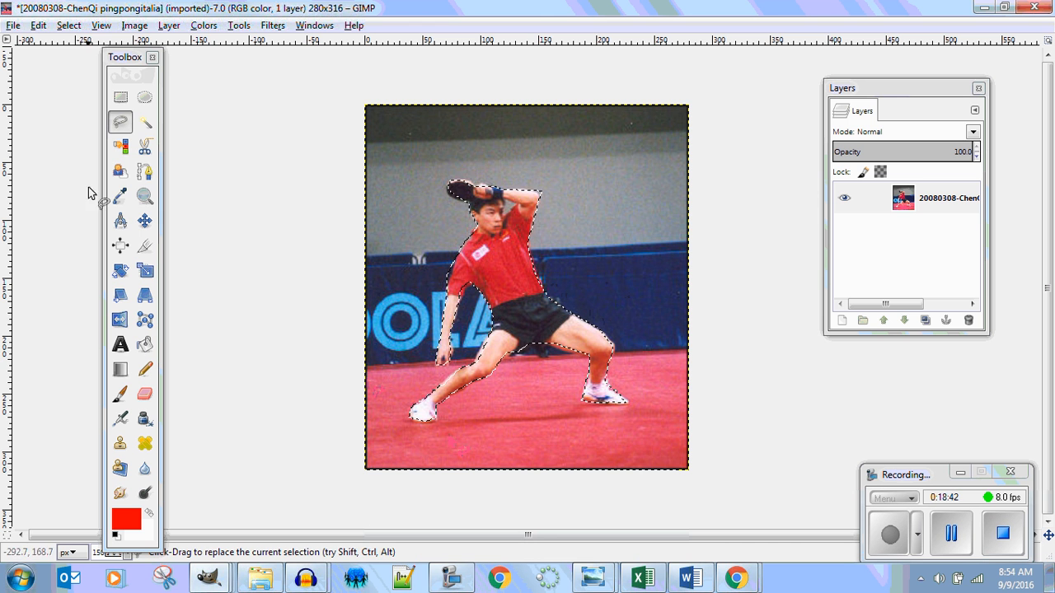
- Invert the selection and delete the background surrounding the player
left_click(68, 26)
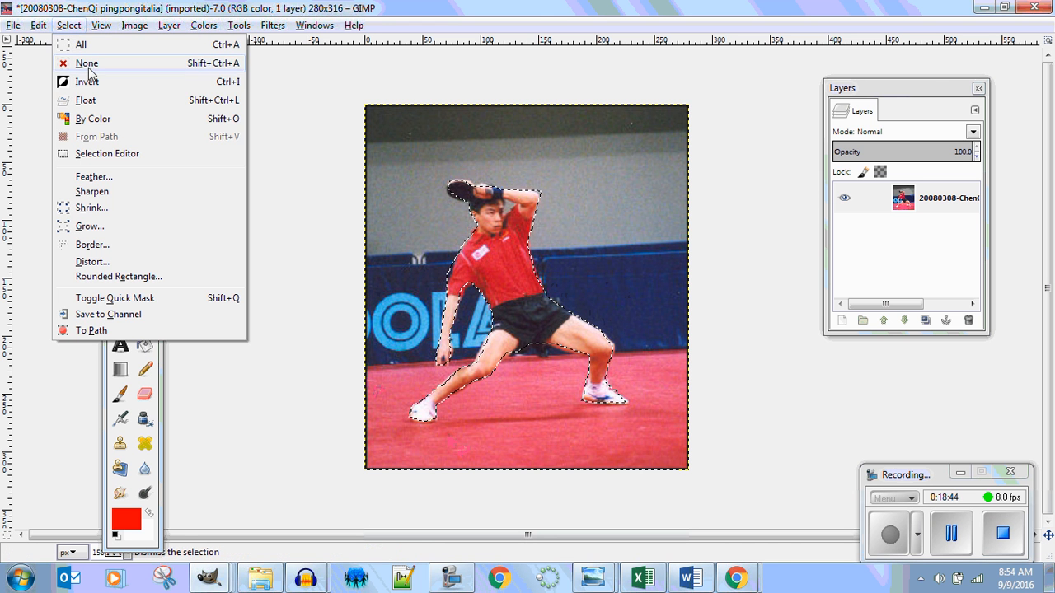
left_click(87, 81)
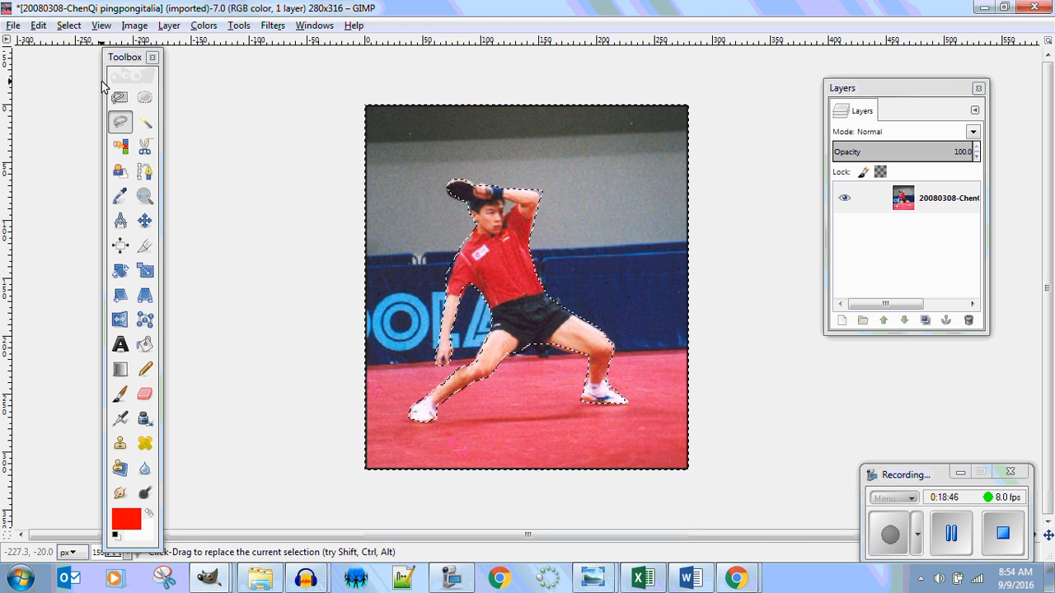
key("Delete")
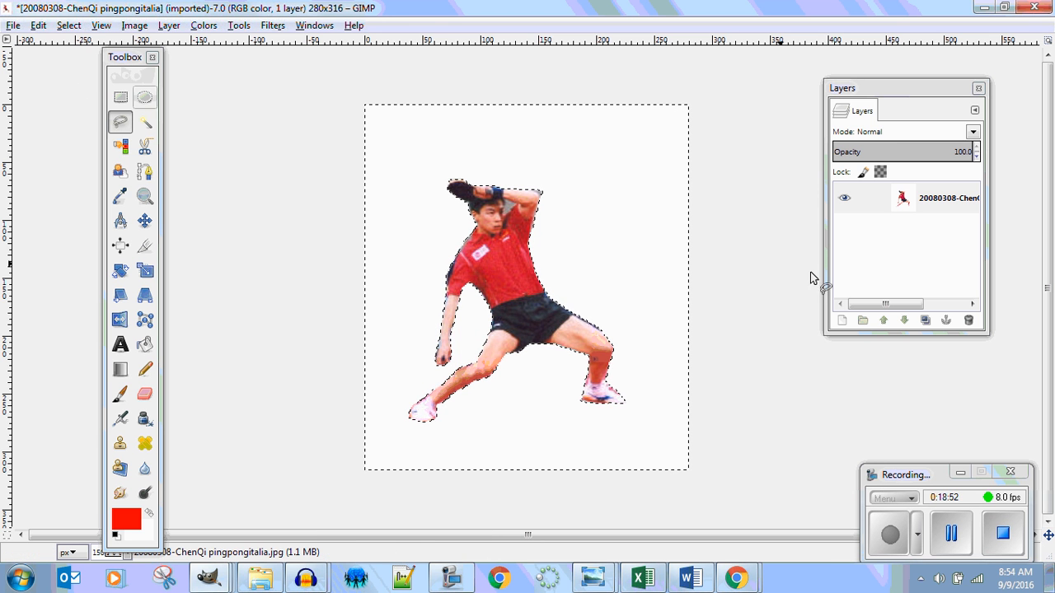
- Add an alpha channel to the player layer, select the white background by color and delete it to make it transparent
right_click(900, 206)
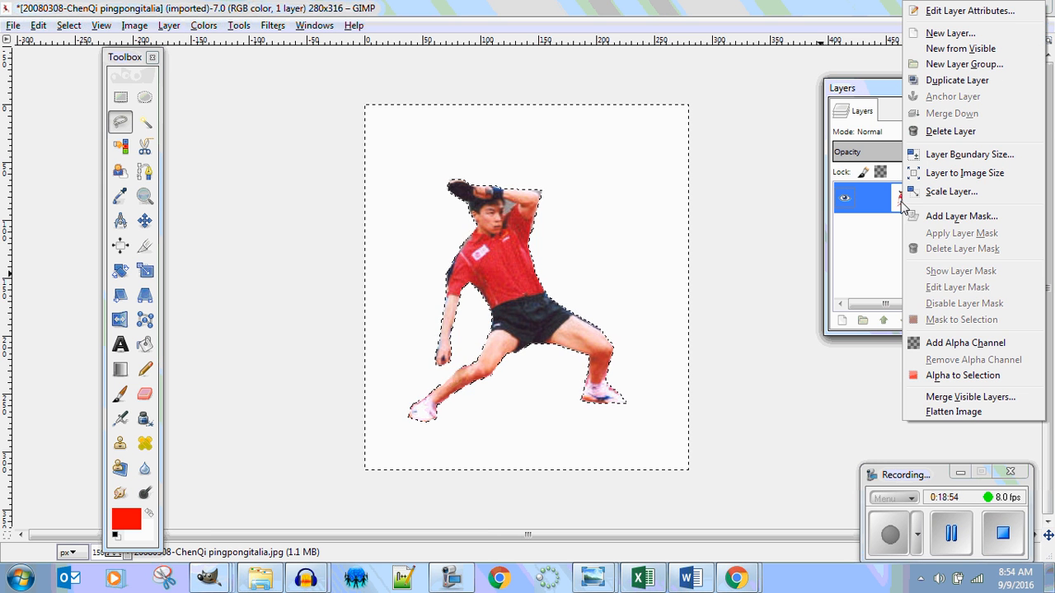
left_click(948, 342)
left_click(122, 146)
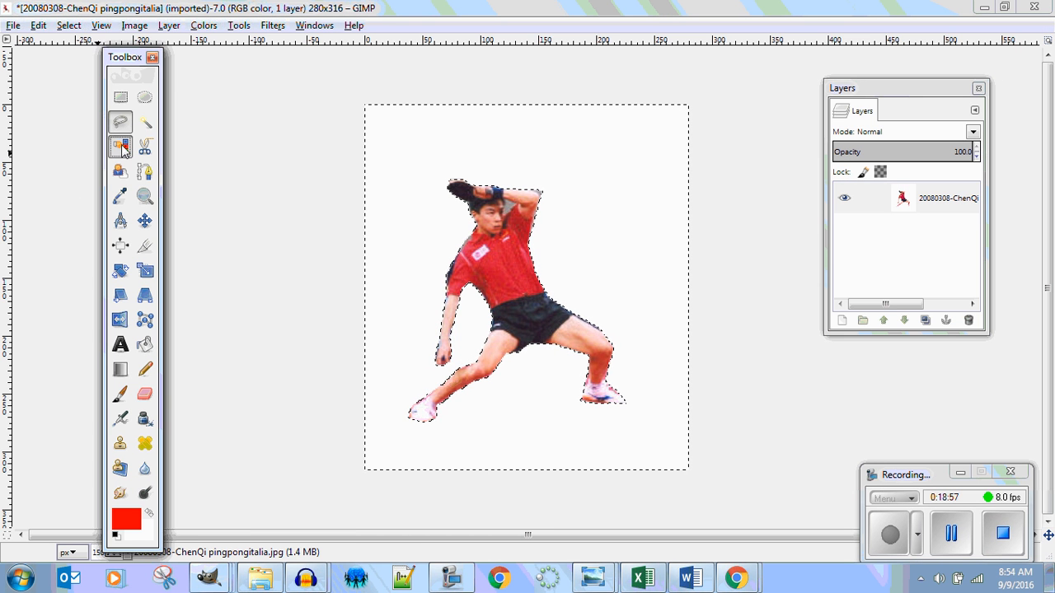
left_click(405, 153)
key("Delete")
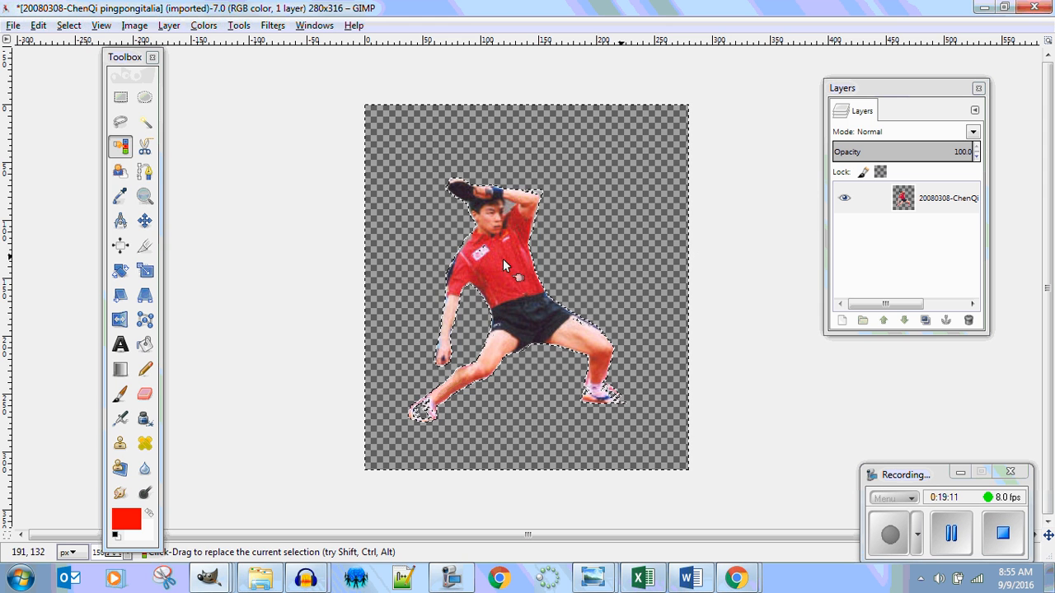
- Crop the image closely around the player to about 204 × 214 px
left_click(145, 246)
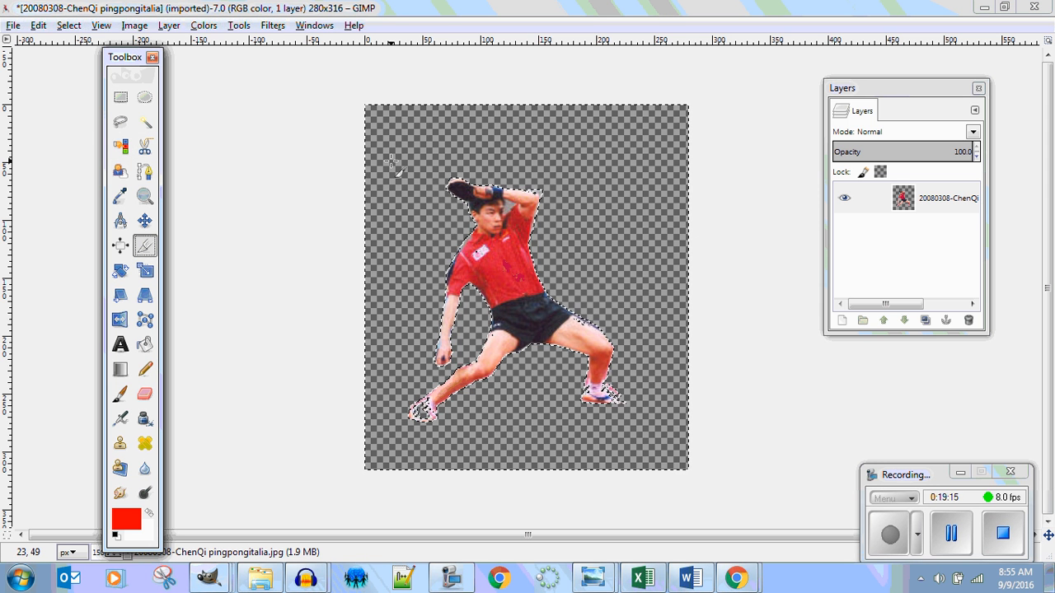
left_click_drag(409, 422, 642, 173)
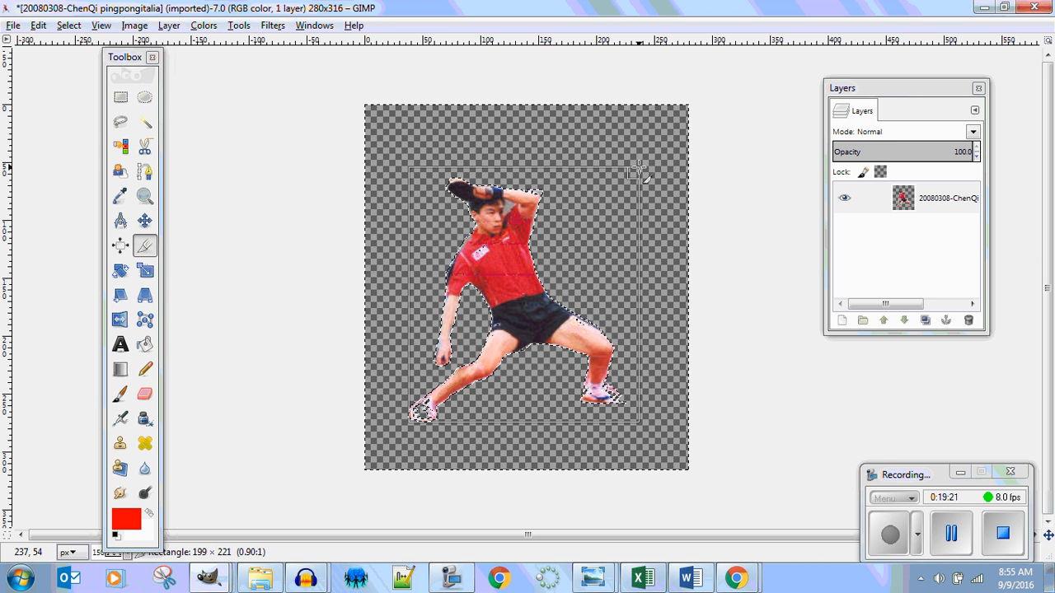
left_click_drag(639, 168, 646, 173)
left_click(521, 256)
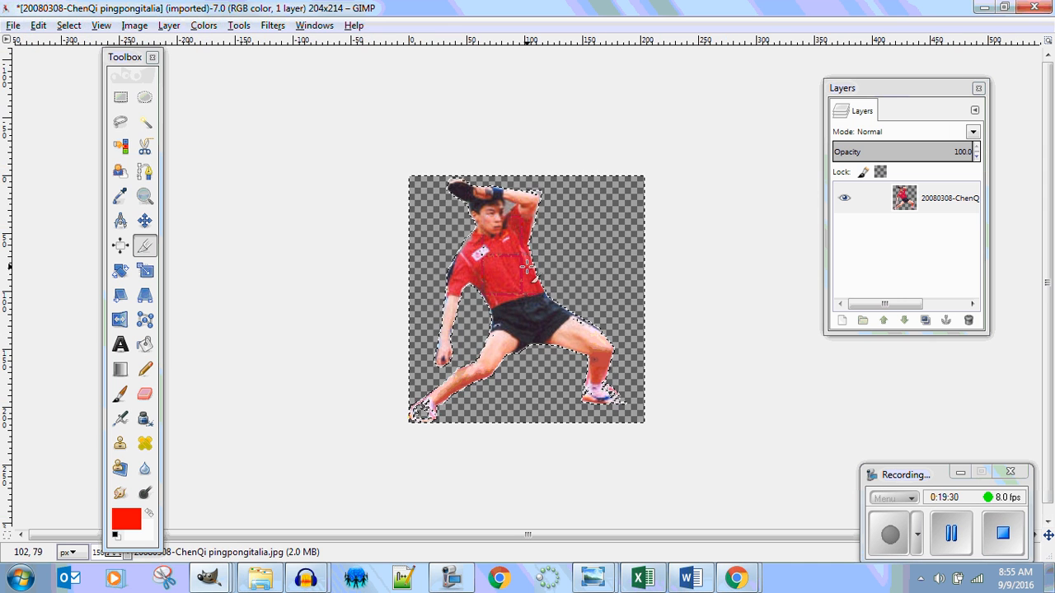
- Export the cut-out player image as pingplayer1.png to the Sound Decision 1.1.5 folder, keeping the default PNG options
left_click(14, 25)
left_click(43, 233)
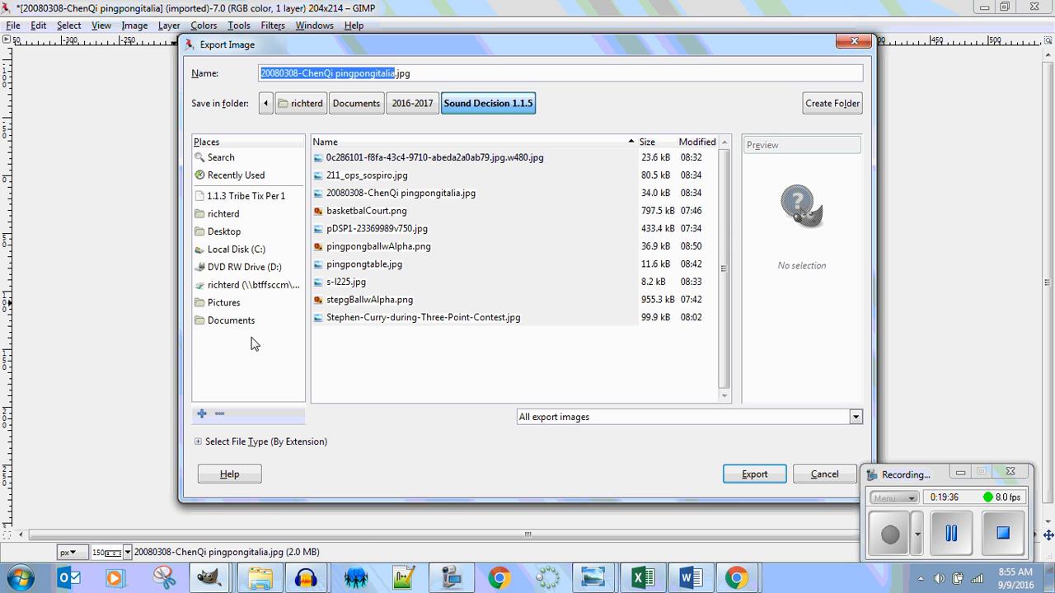
type("pingp")
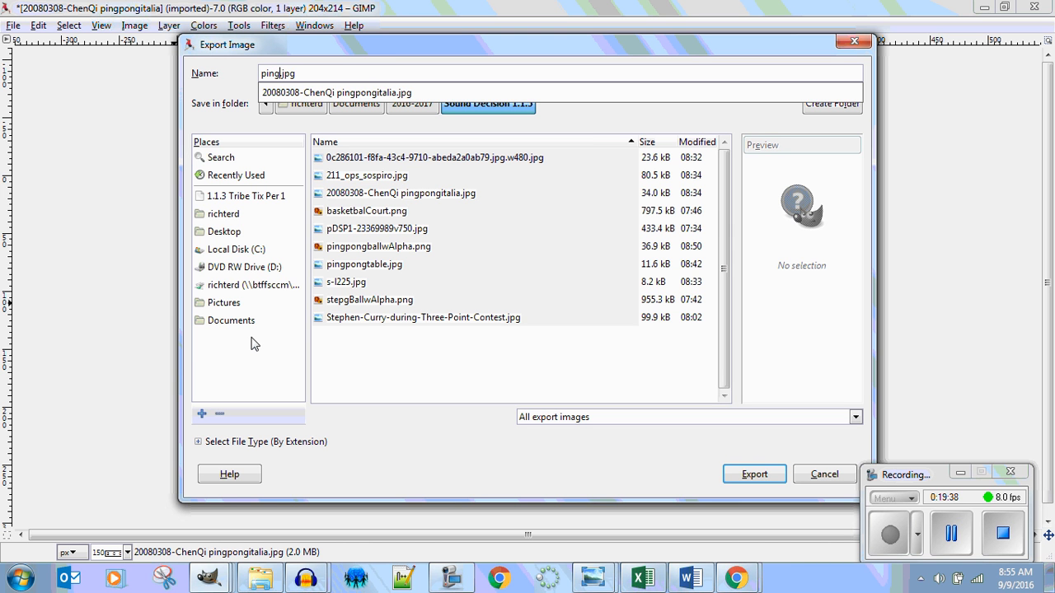
type("layer1")
key("Right")
type("png")
left_click(757, 482)
left_click(757, 482)
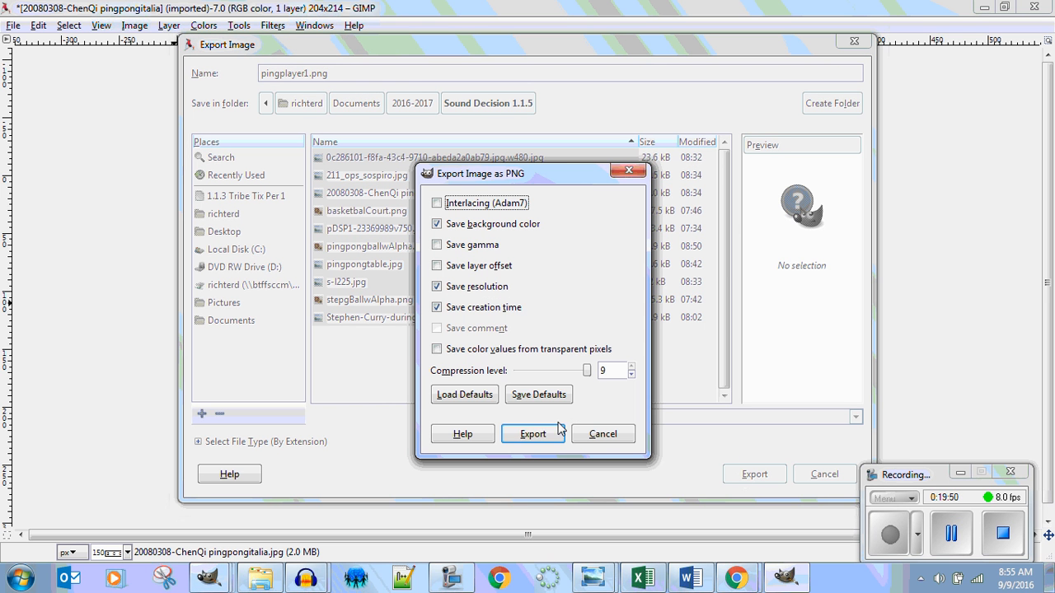
left_click(438, 349)
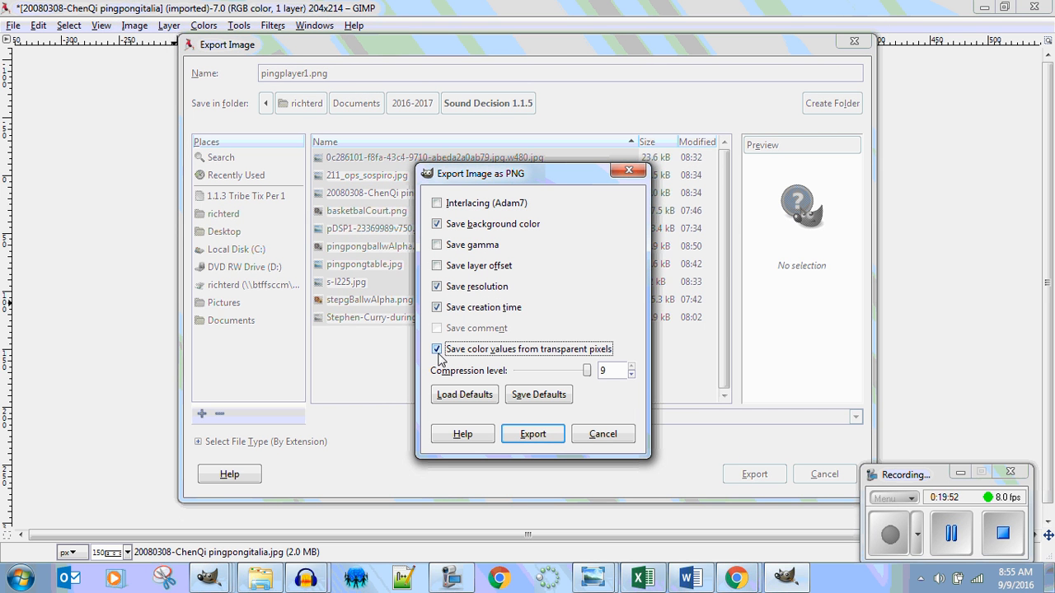
left_click(438, 349)
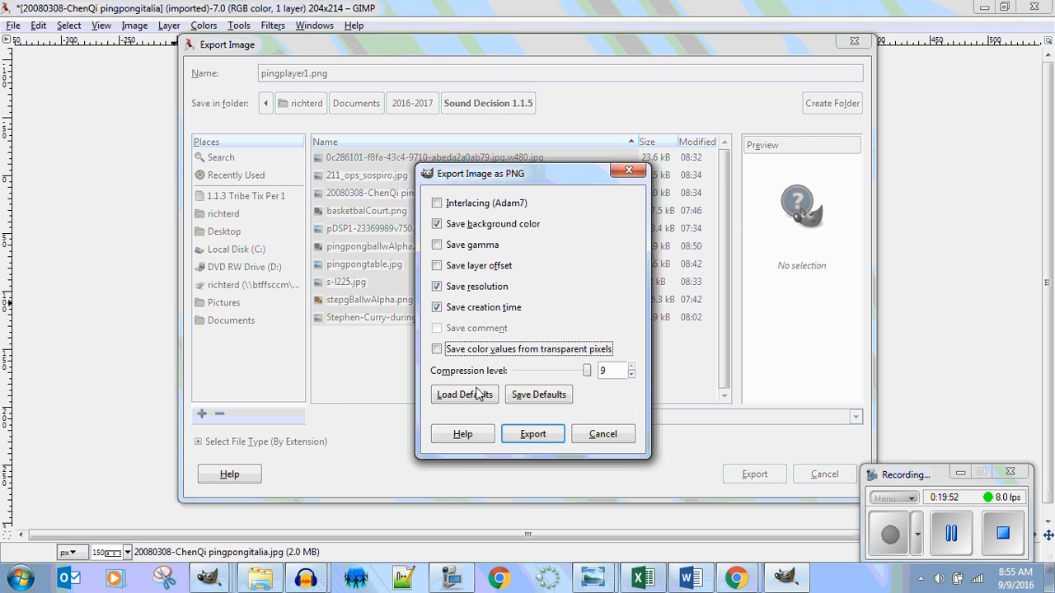
left_click(533, 435)
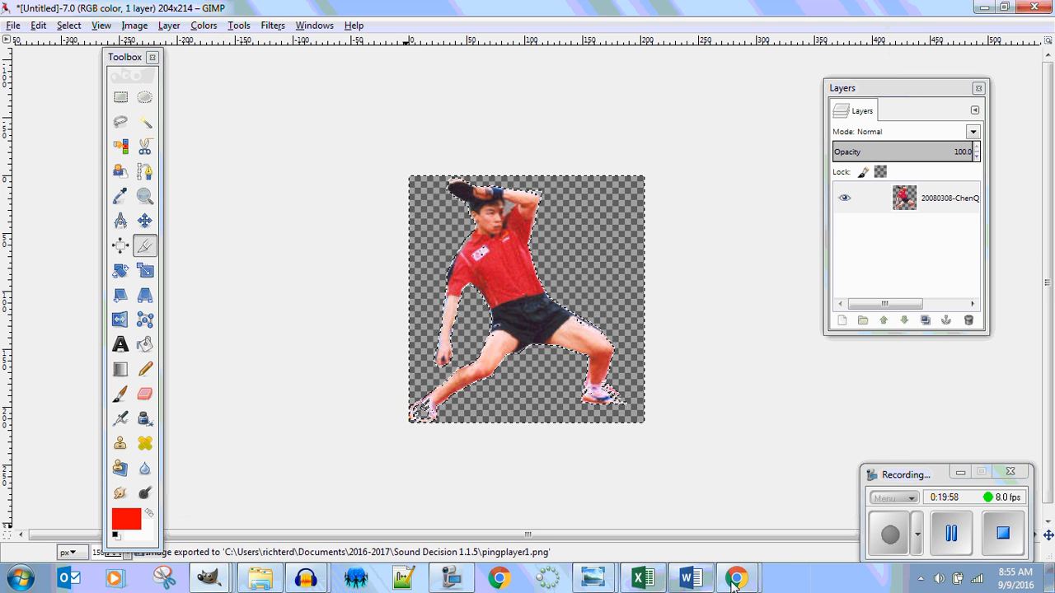
- Switch to MIT App Inventor, check which canvas sprites are the ball and the opponent, and select imgSprBall
mouse_move(746, 585)
left_click(804, 503)
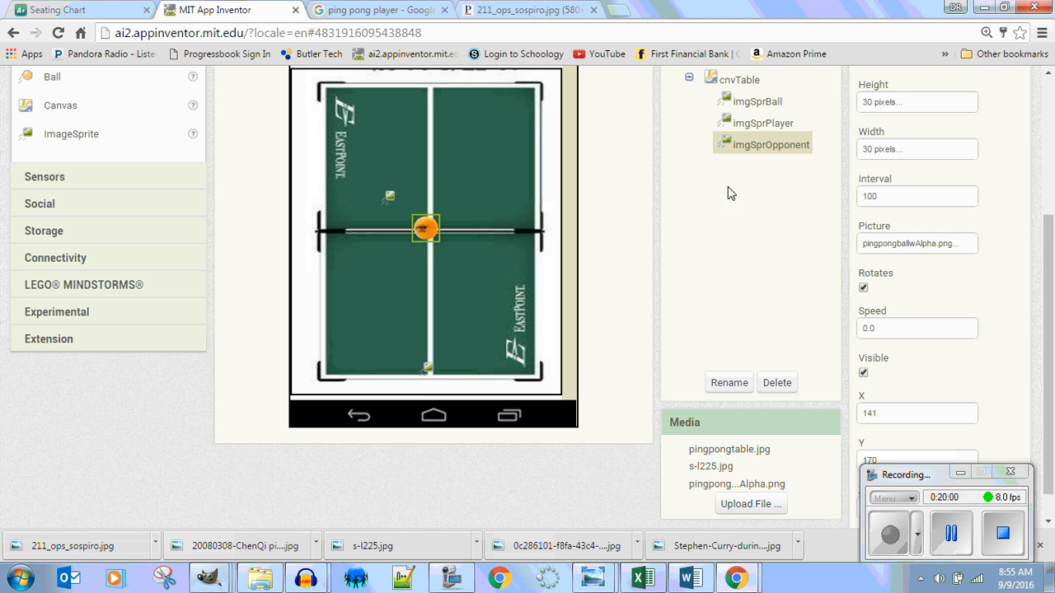
scroll(1052, 252, "up", 3)
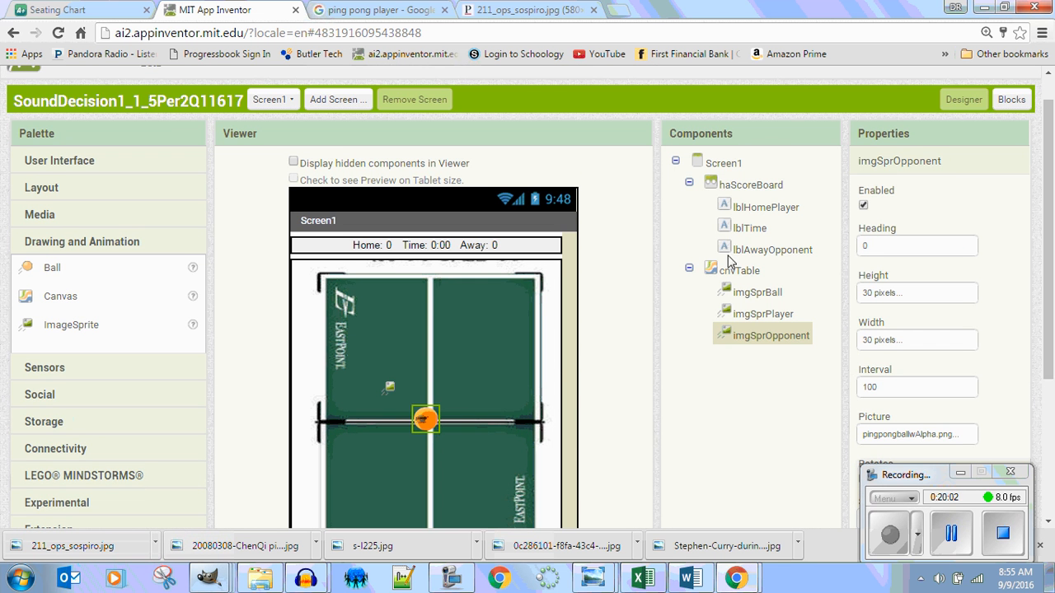
scroll(1051, 308, "down", 2)
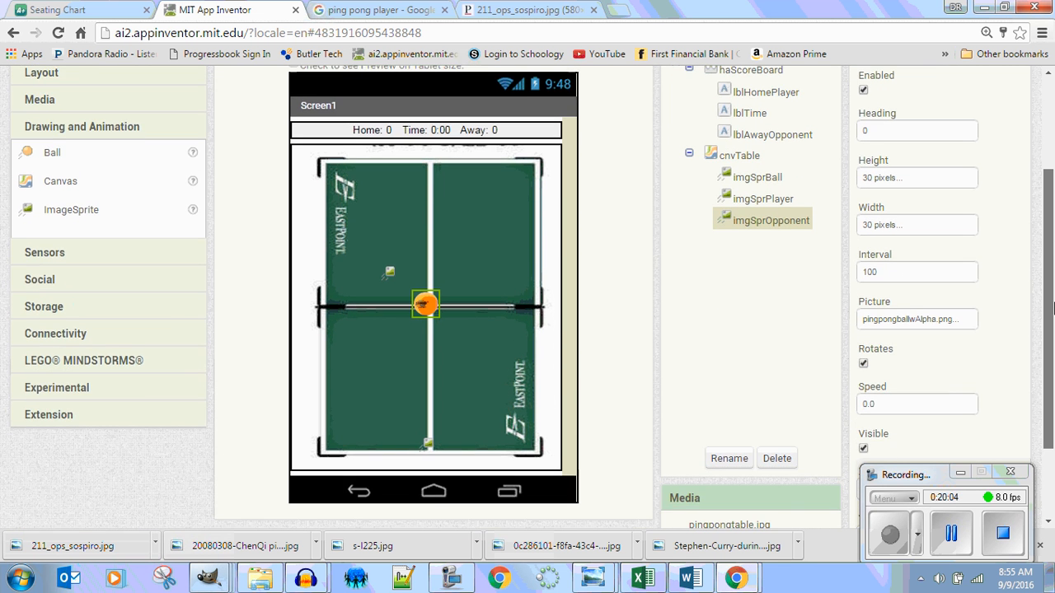
scroll(1053, 307, "up", 1)
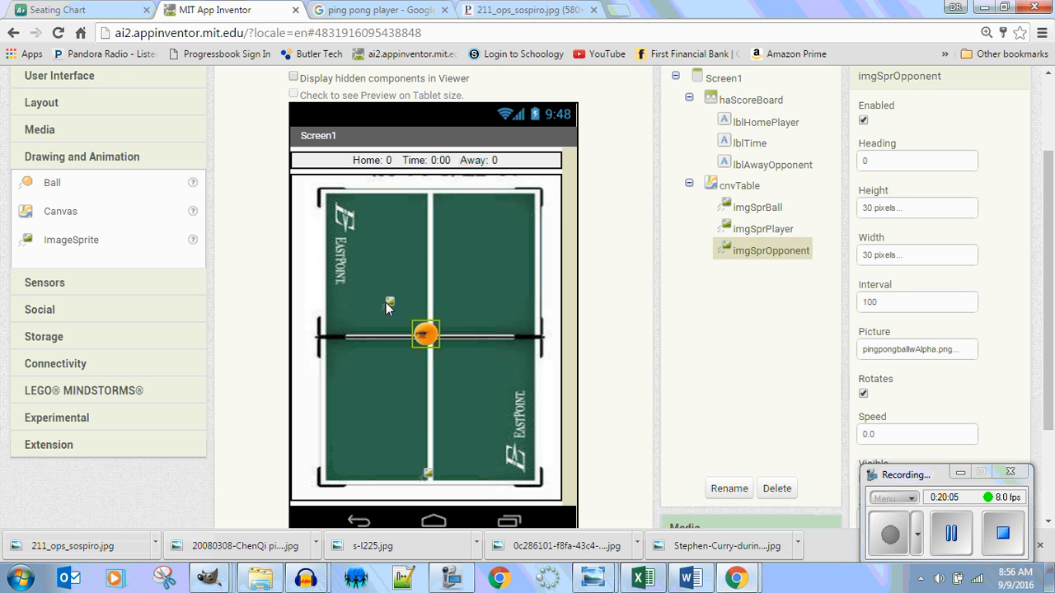
left_click(387, 305)
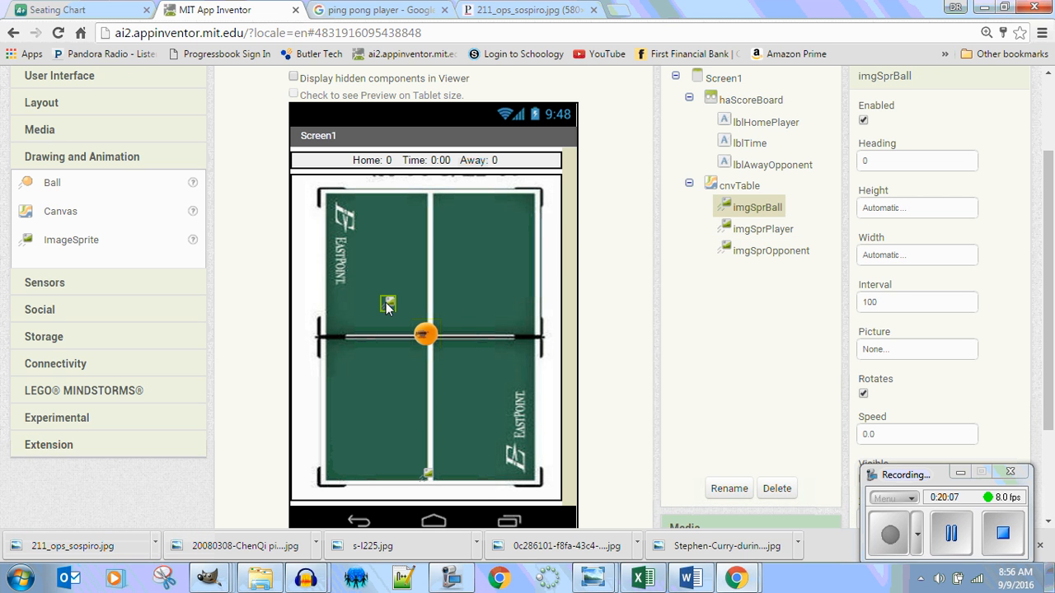
left_click(424, 334)
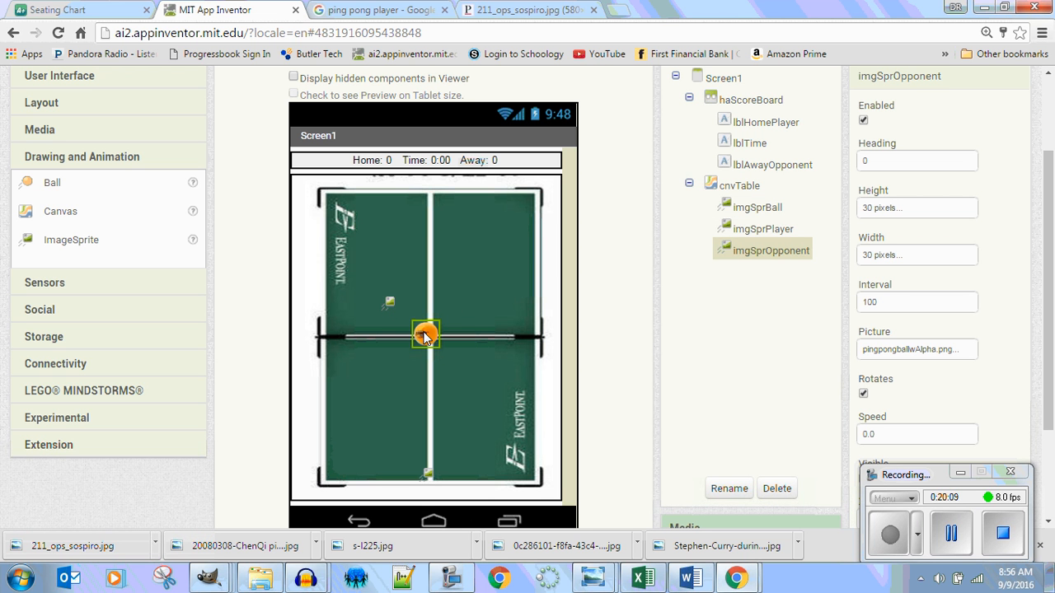
left_click(382, 303)
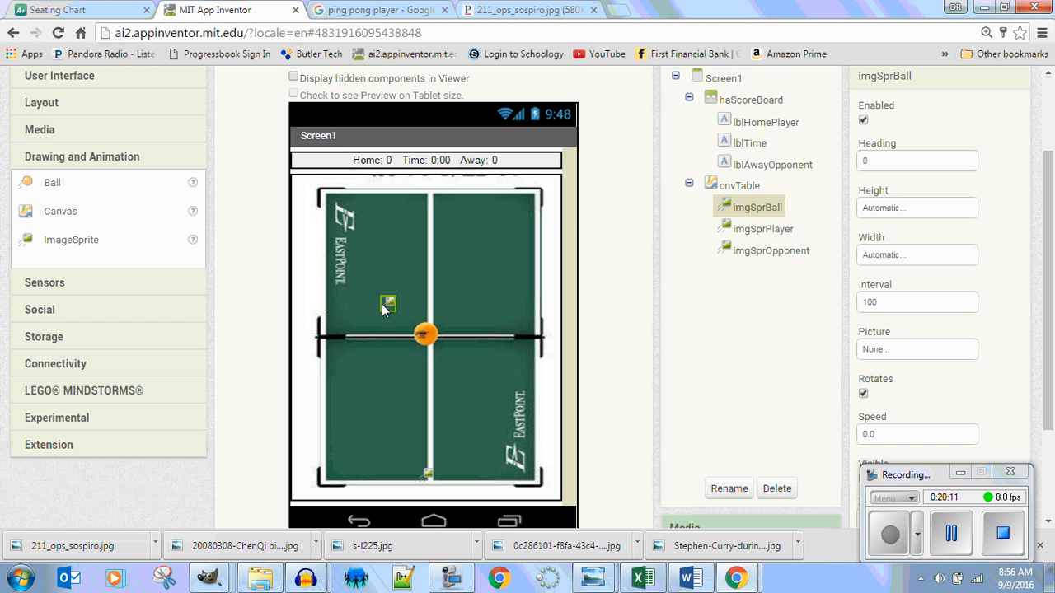
- Assign pingpongballwAlpha.png as the picture of imgSprBall
left_click(904, 351)
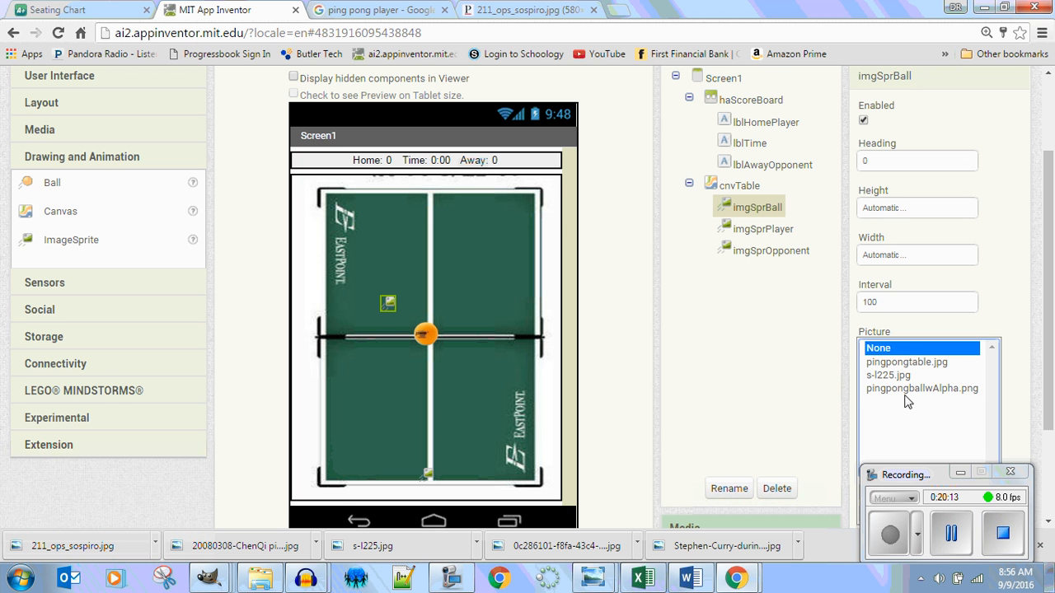
left_click(906, 389)
left_click(1010, 424)
scroll(1010, 424, "down", 1)
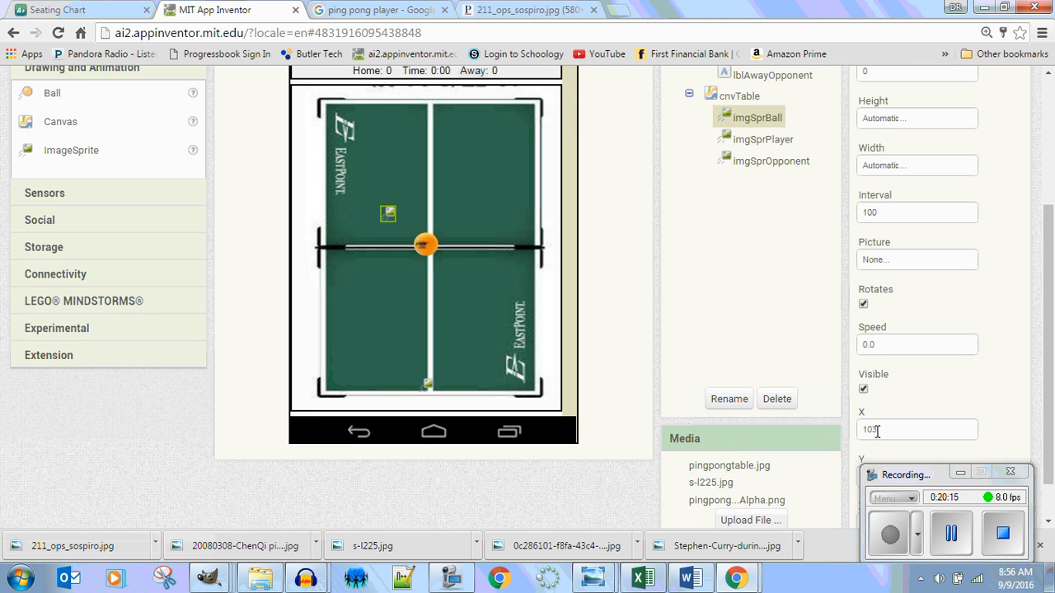
left_click_drag(956, 478, 677, 491)
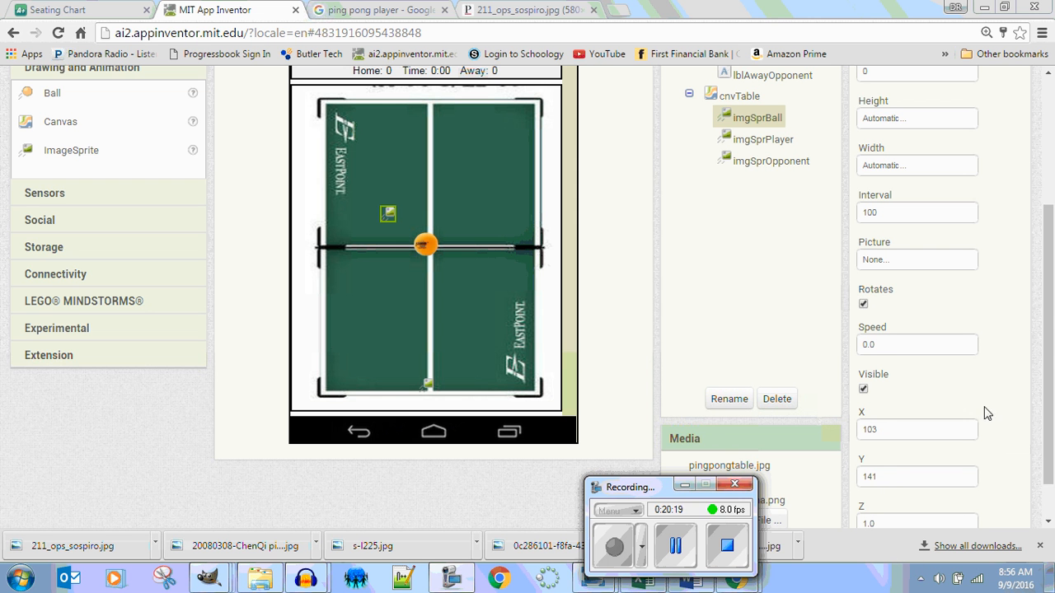
left_click(925, 261)
left_click(905, 300)
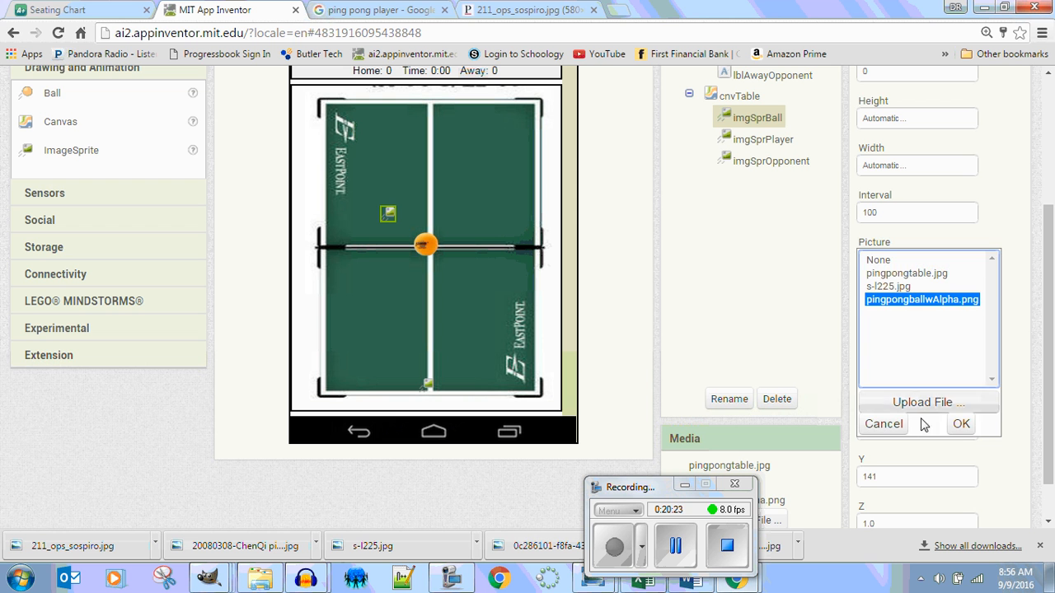
left_click(956, 426)
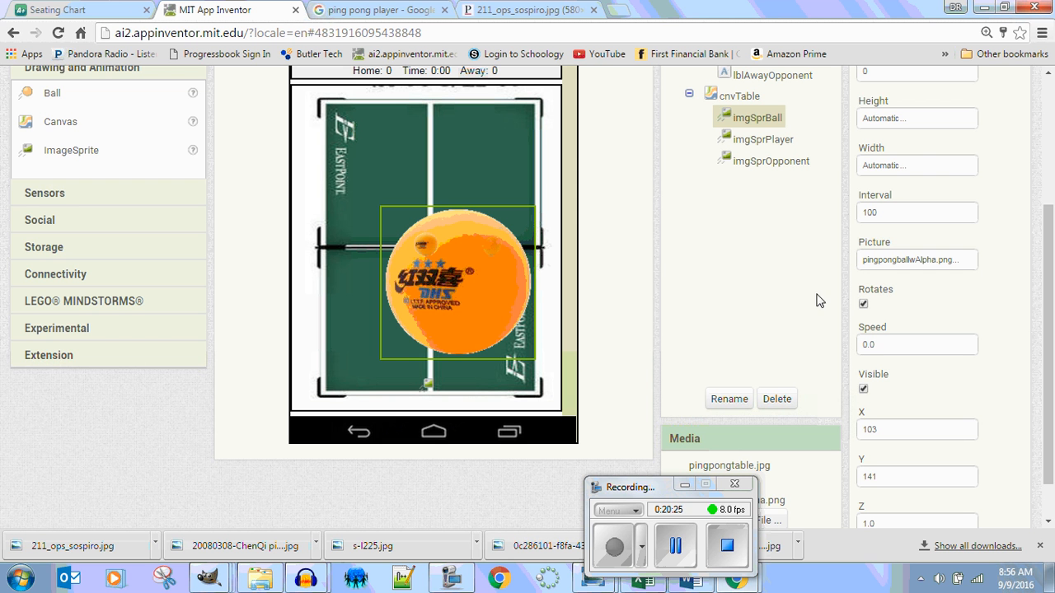
- Set the height and width of imgSprBall to 30 pixels each
left_click(911, 122)
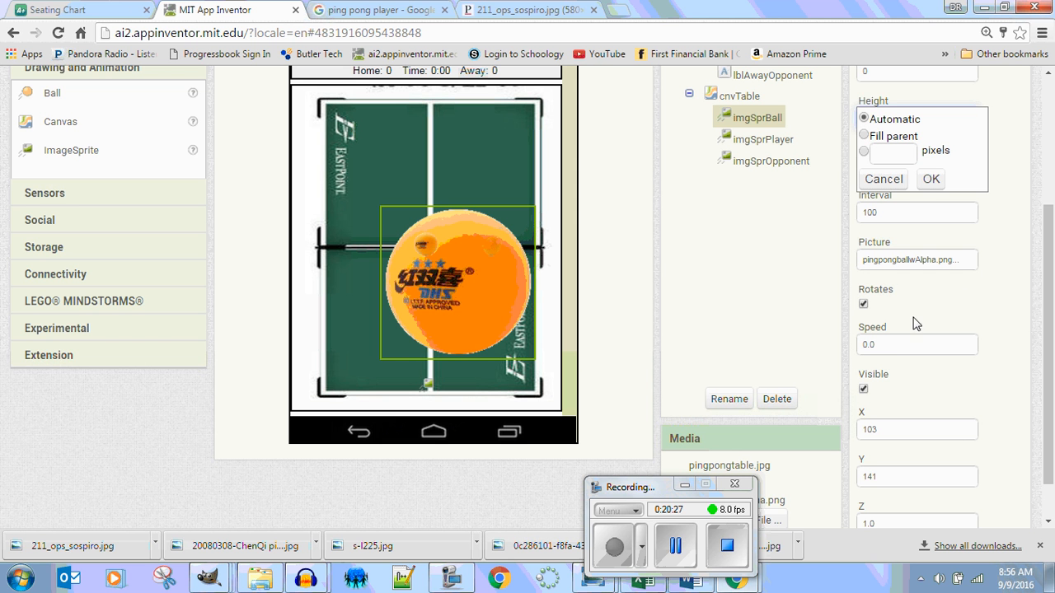
left_click(888, 157)
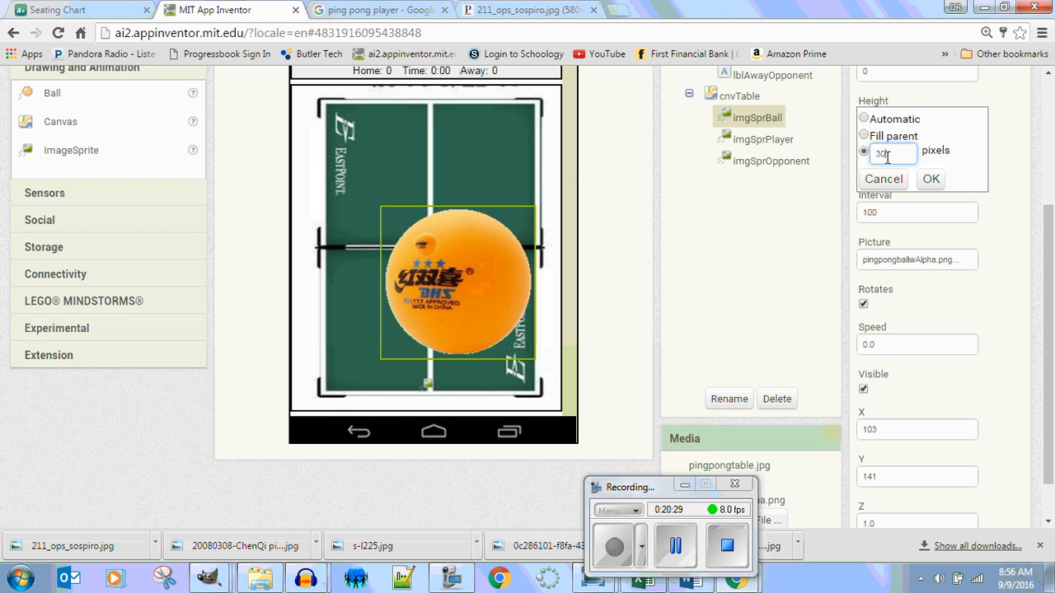
left_click(931, 179)
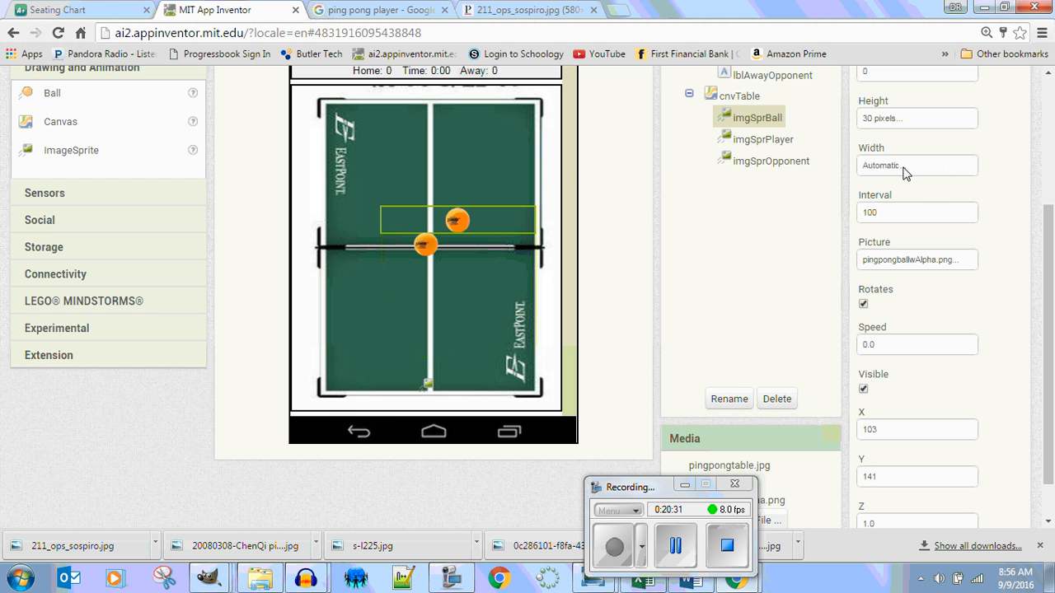
left_click(905, 169)
left_click(890, 200)
type("3")
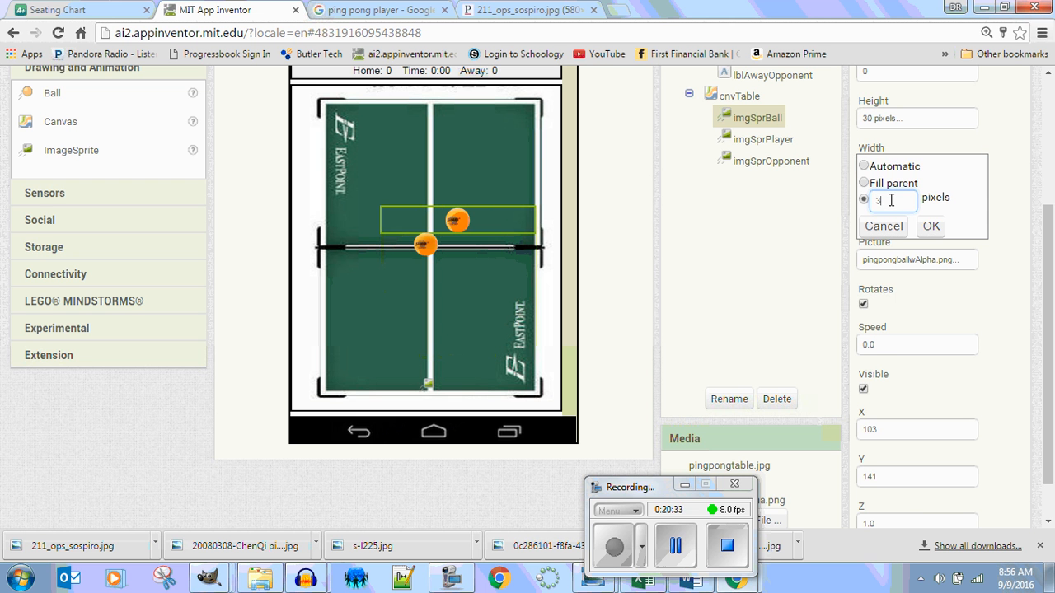
type("0")
left_click(931, 226)
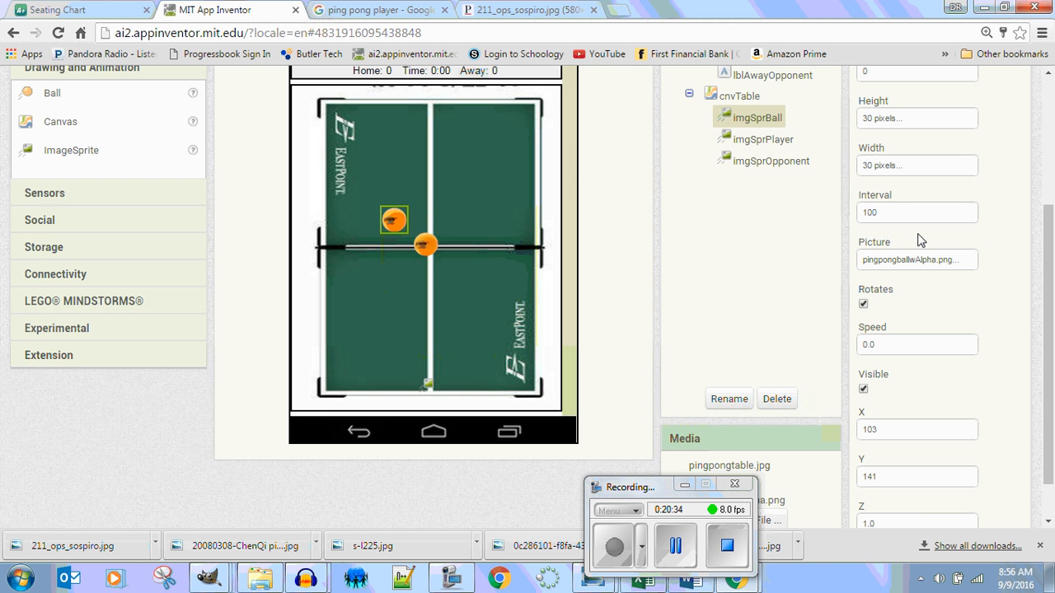
- Move imgSprOpponent to the upper end of the table at about X 143, Y 33, and upload pingplayer1.png as its picture
left_click(422, 248)
left_click_drag(422, 249, 435, 122)
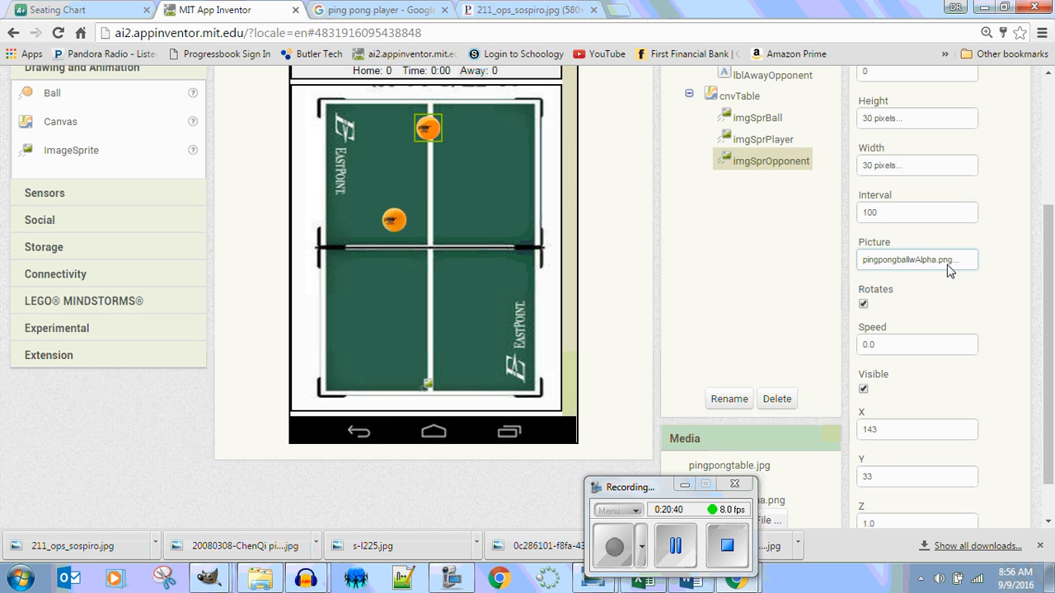
left_click(949, 270)
left_click(896, 410)
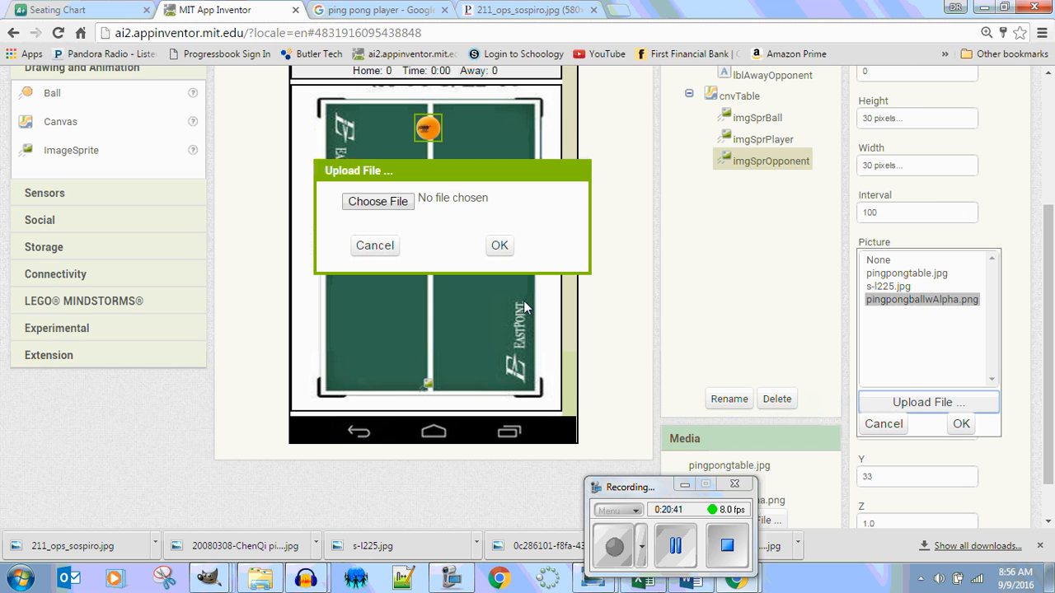
left_click(397, 205)
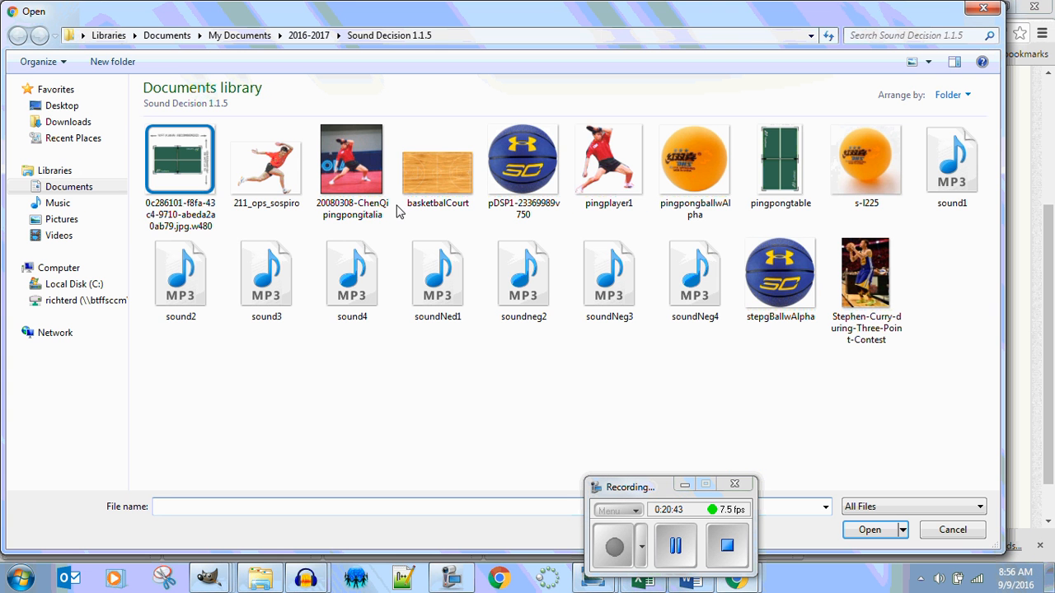
left_click(599, 169)
left_click(870, 530)
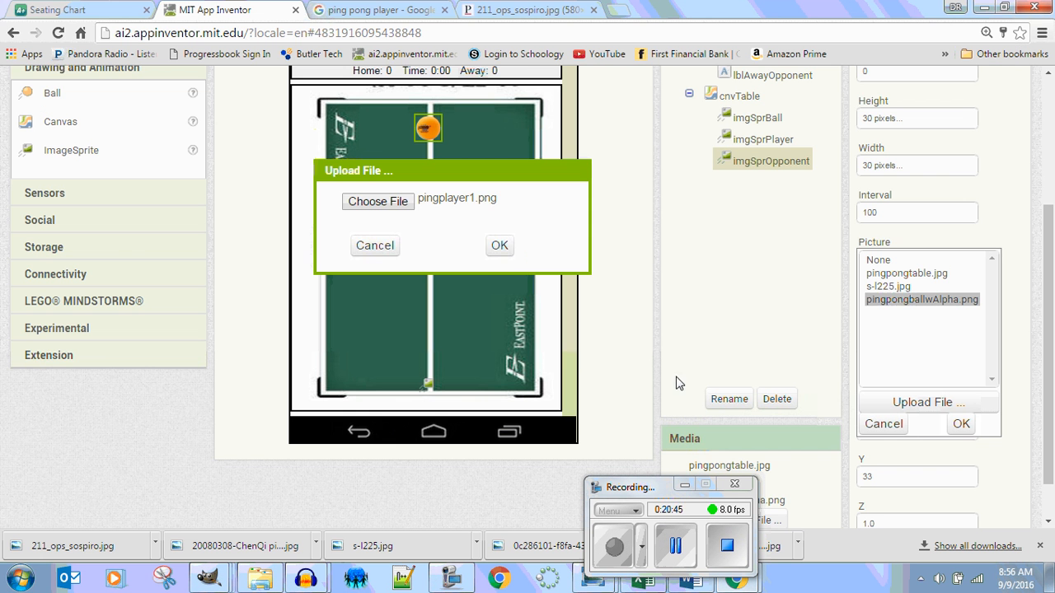
left_click(500, 247)
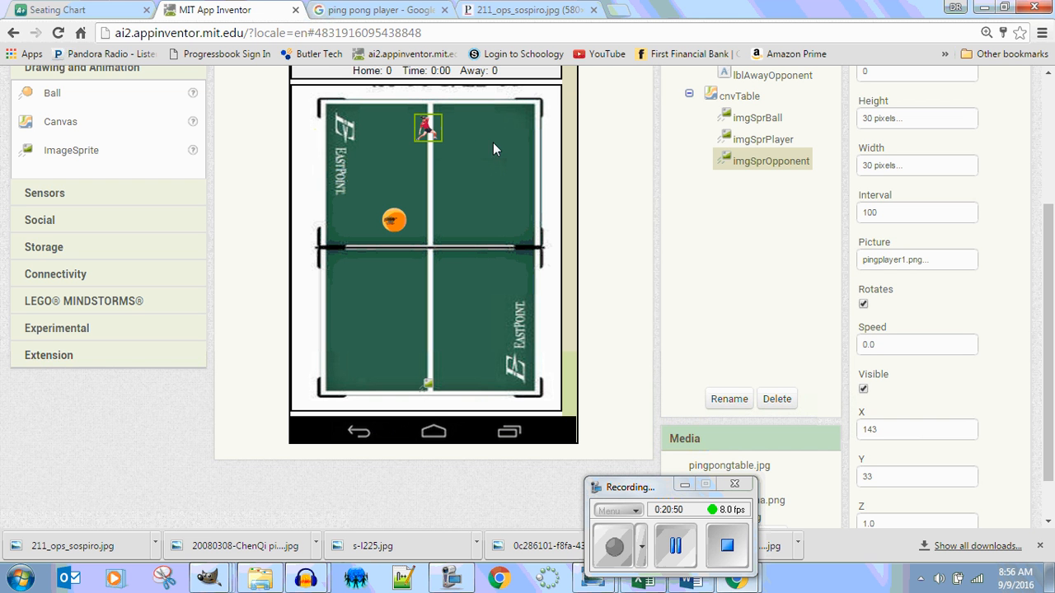
- Reposition imgSprOpponent just inside the table's upper edge, beside the center line at about X 142
left_click_drag(423, 129, 423, 100)
scroll(899, 252, "up", 3)
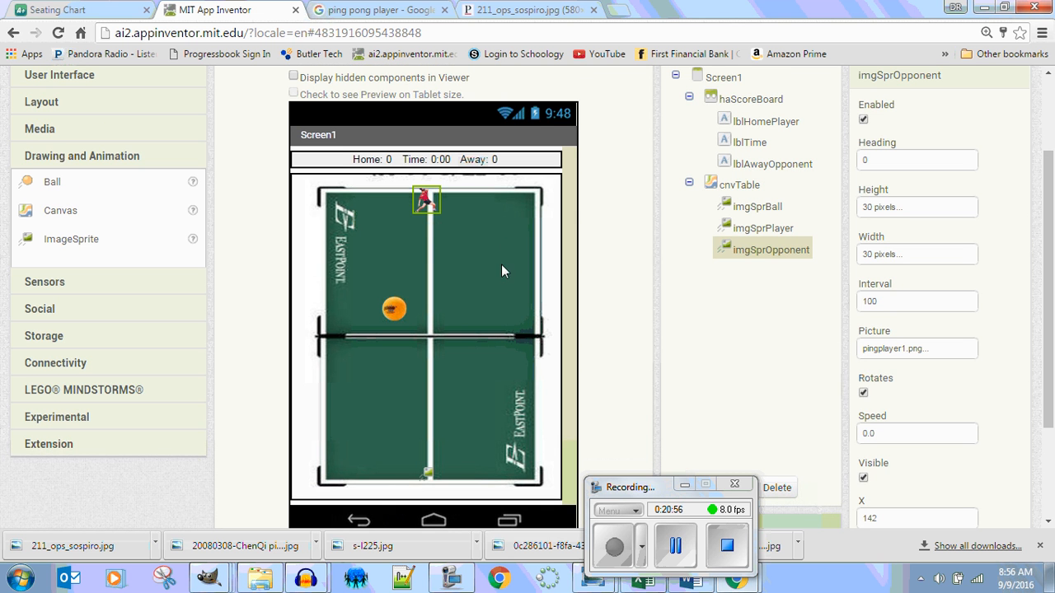
left_click_drag(424, 202, 425, 207)
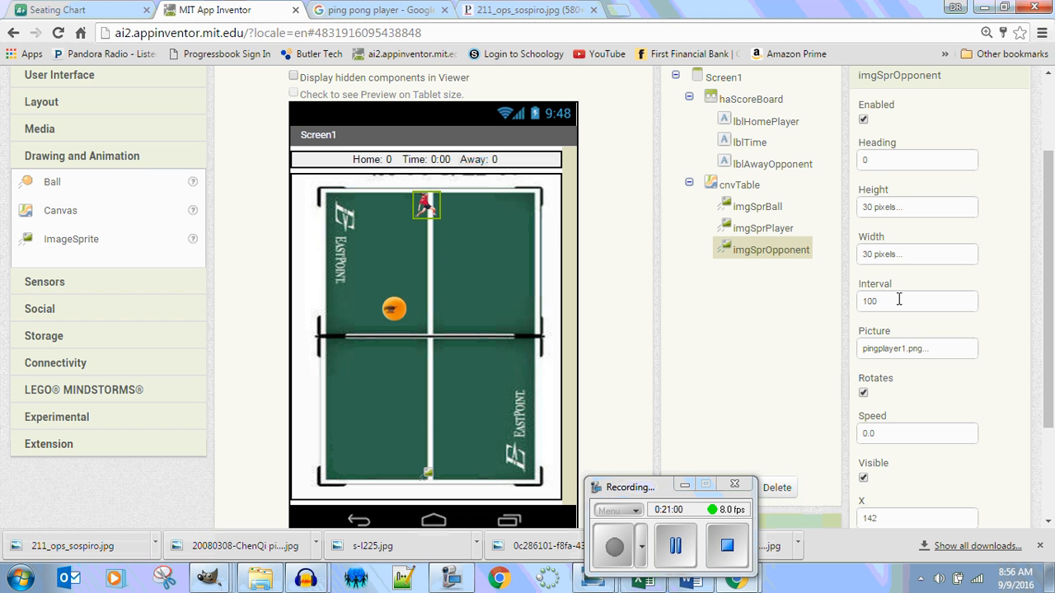
- Set imgSprOpponent's height and width to 75 pixels and center it over the table's middle line at about X 126
left_click(912, 211)
double_click(908, 244)
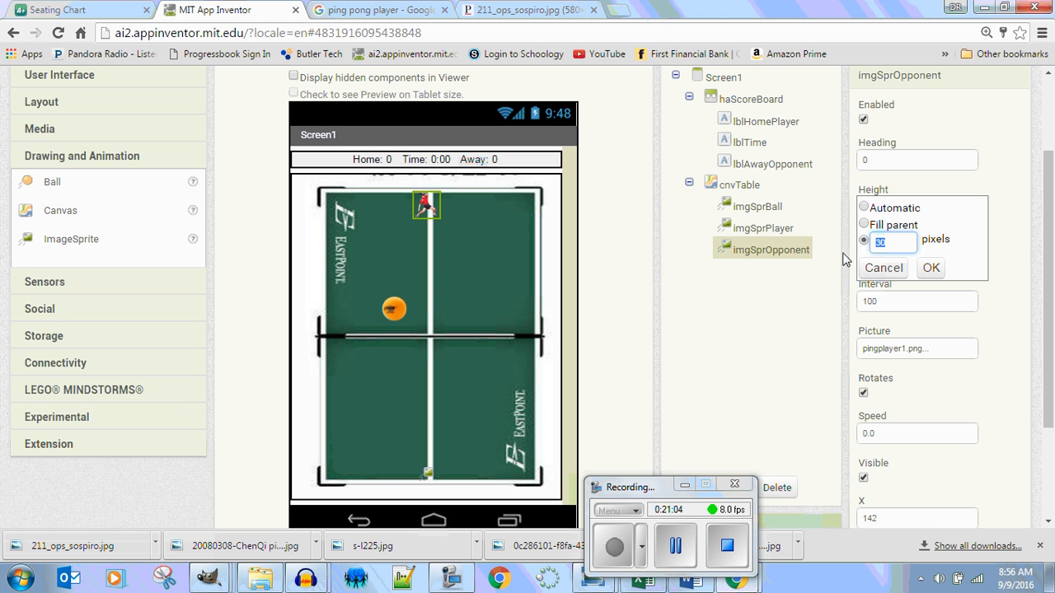
type("30")
left_click(931, 269)
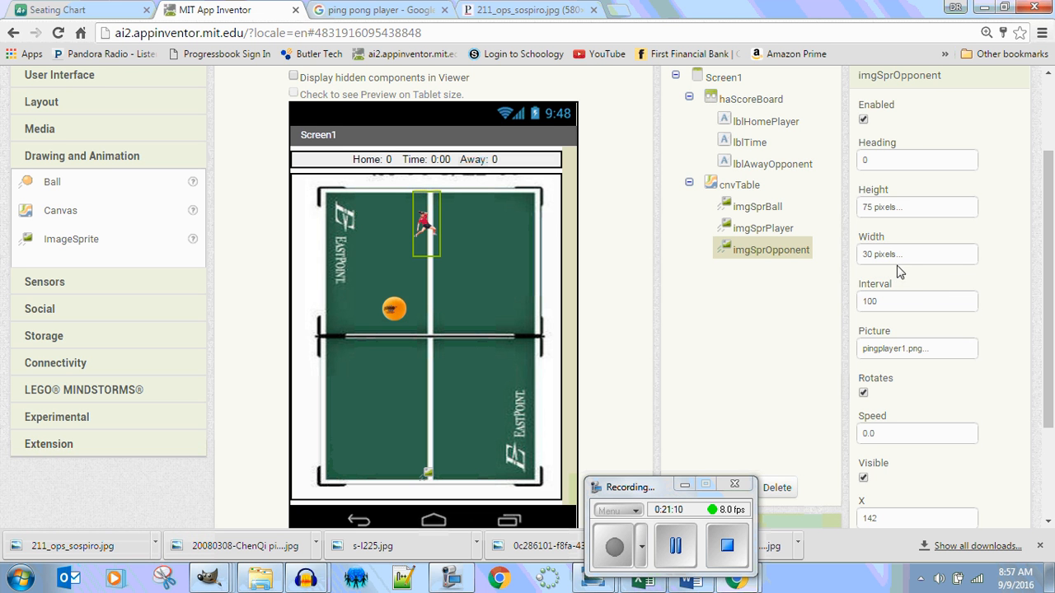
left_click(903, 257)
left_click_drag(897, 290, 857, 298)
type("7")
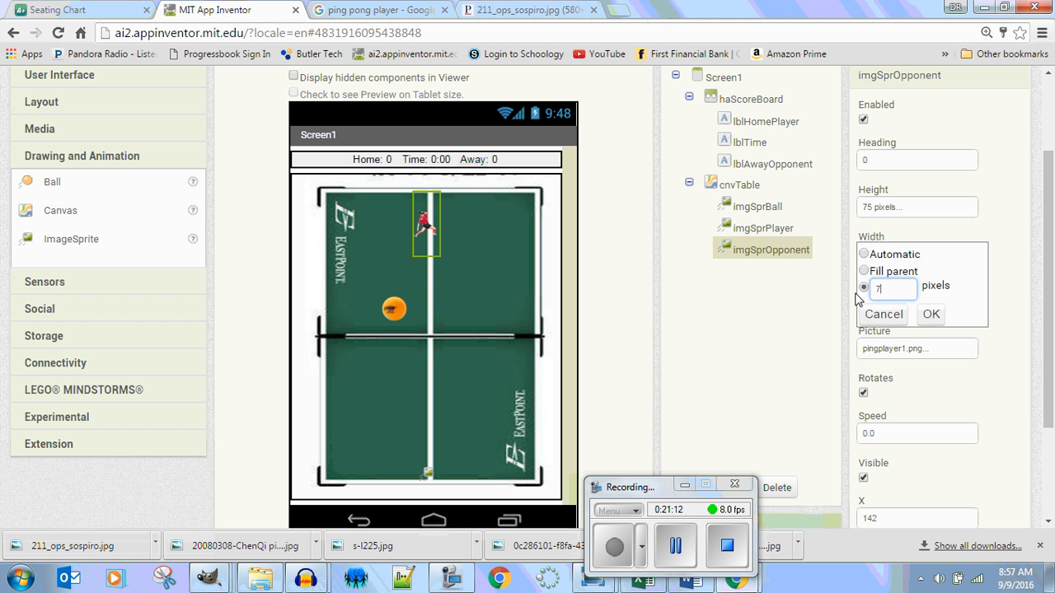
type("5")
left_click(929, 314)
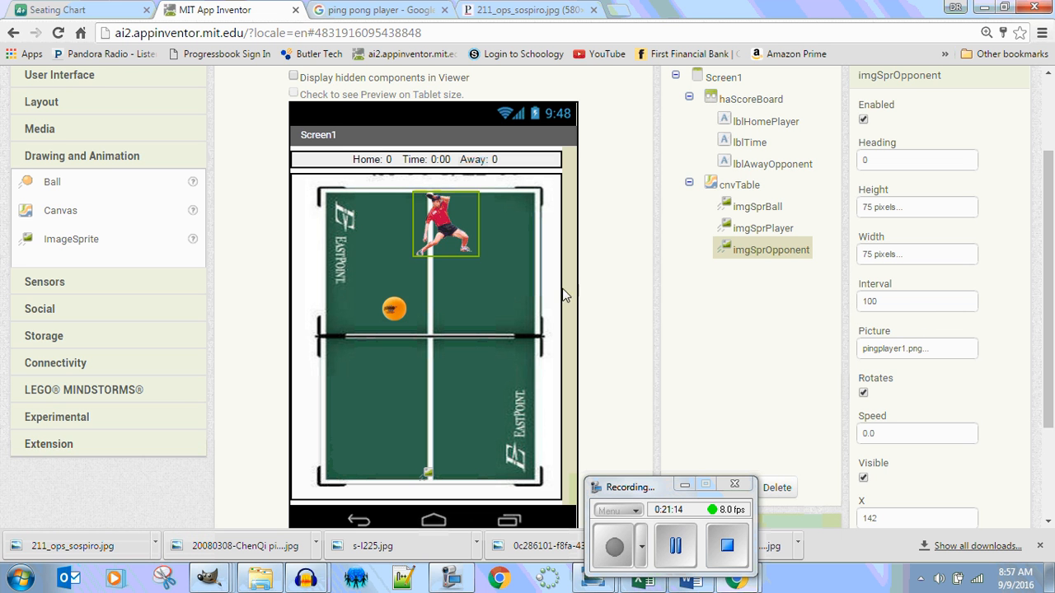
left_click_drag(437, 229, 474, 266)
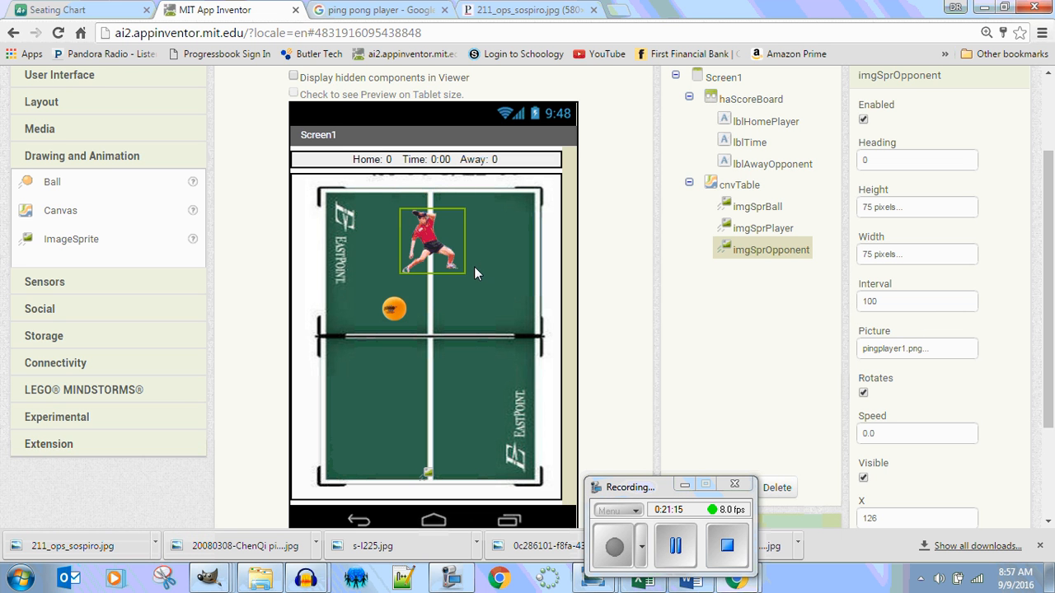